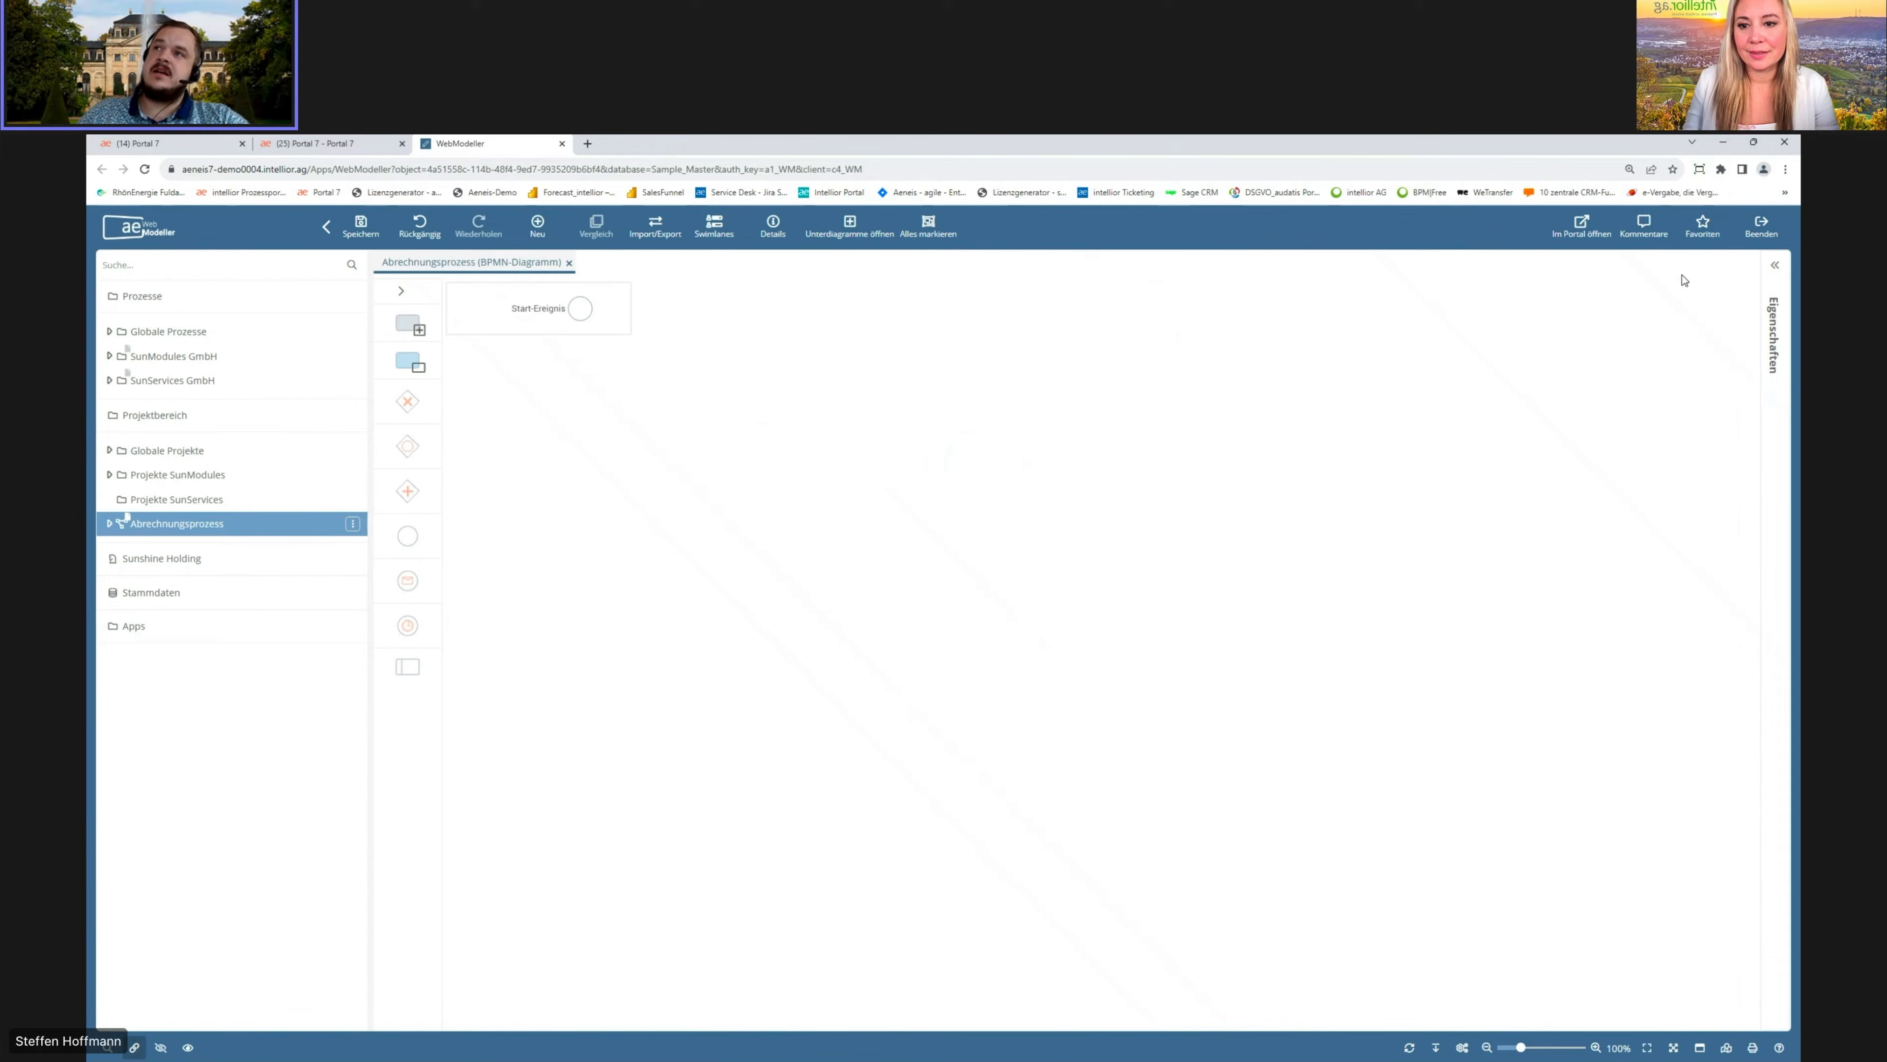
# Step: Open the process's properties panel and close it again
pyautogui.click(1775, 297)
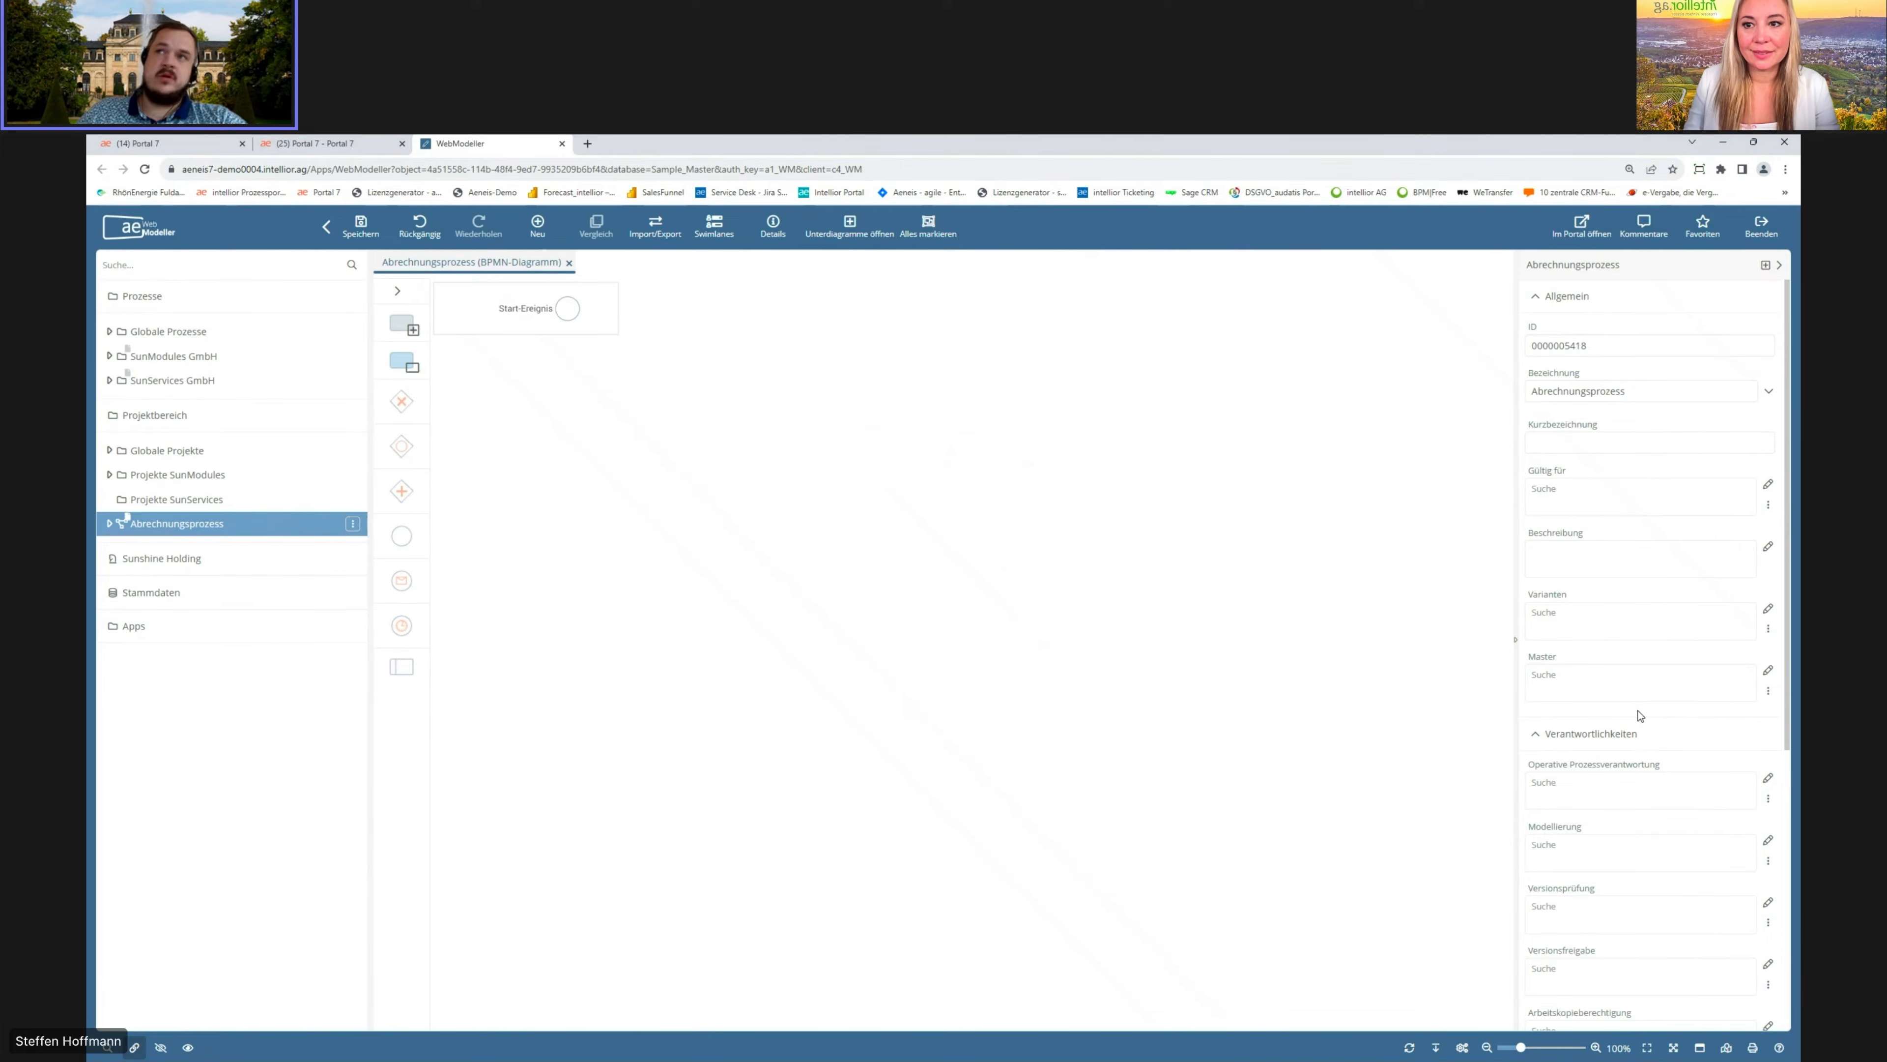
pyautogui.click(1779, 265)
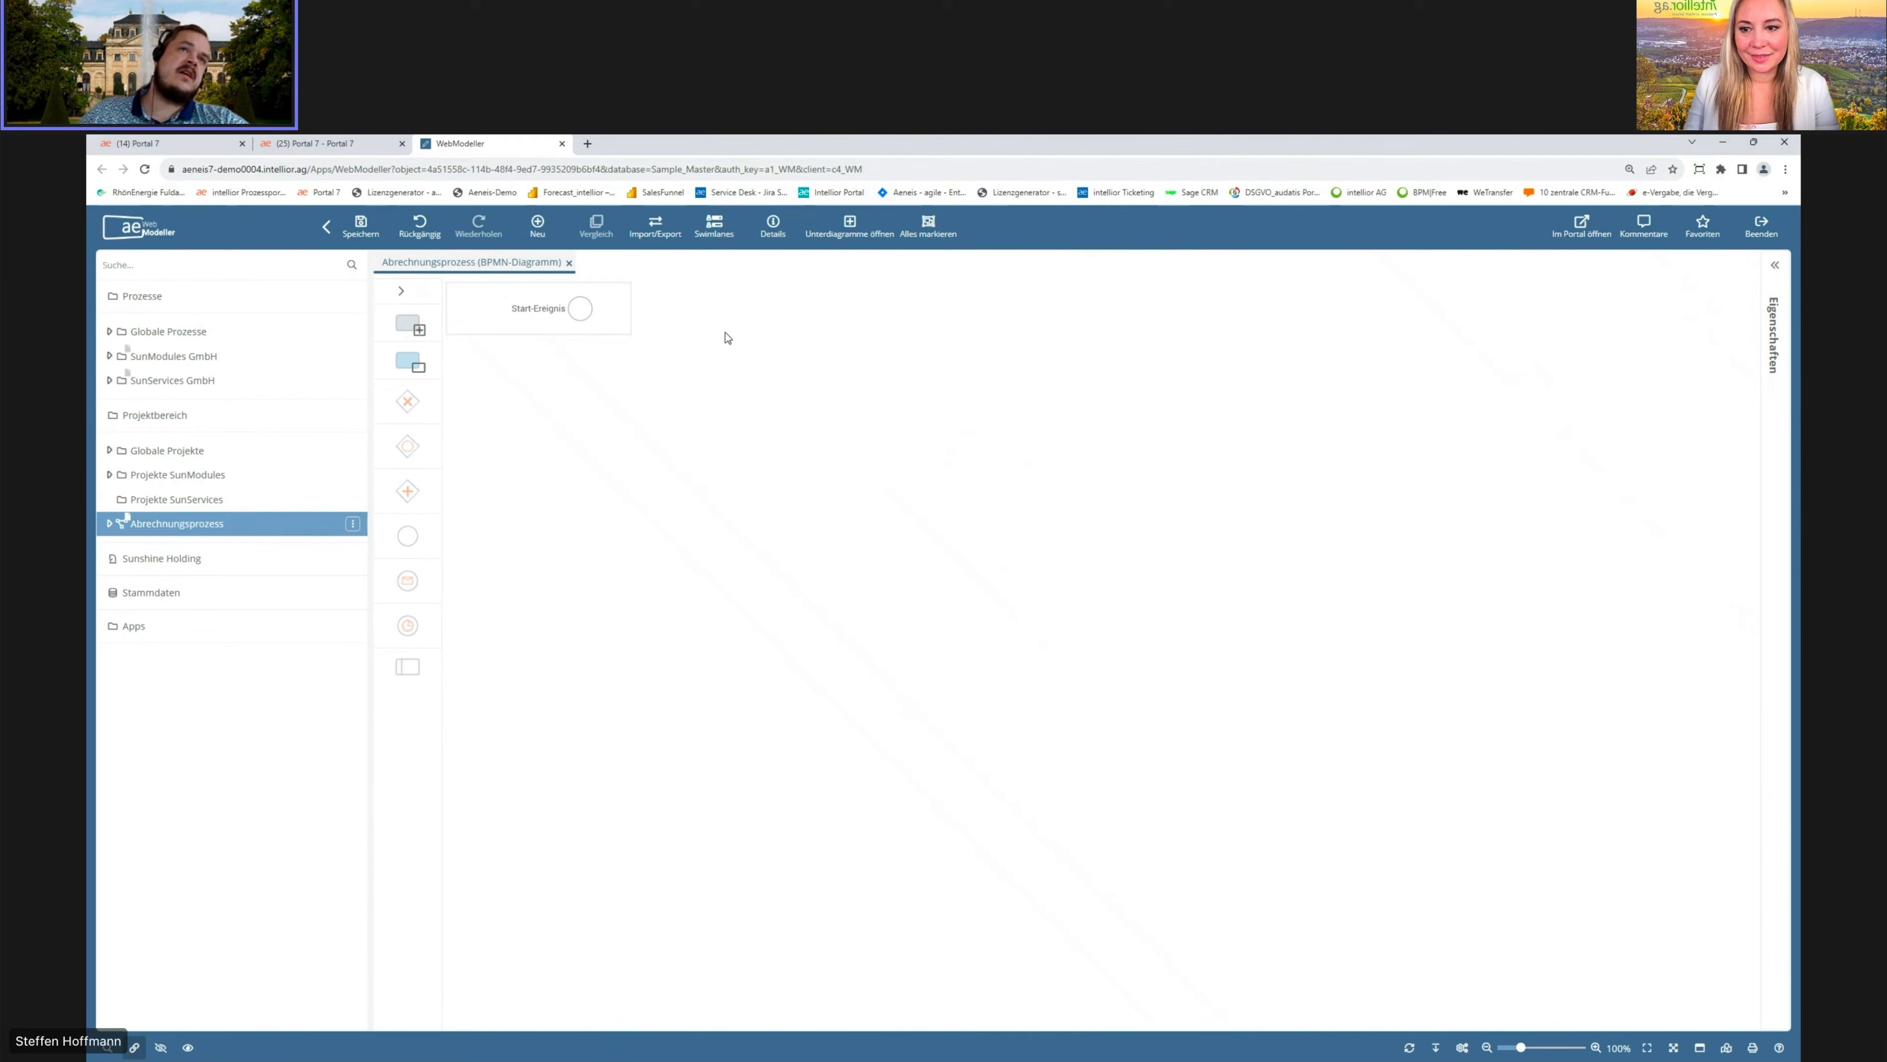
# Step: Collapse the navigation tree and browse the shape palette's element categories
pyautogui.click(326, 226)
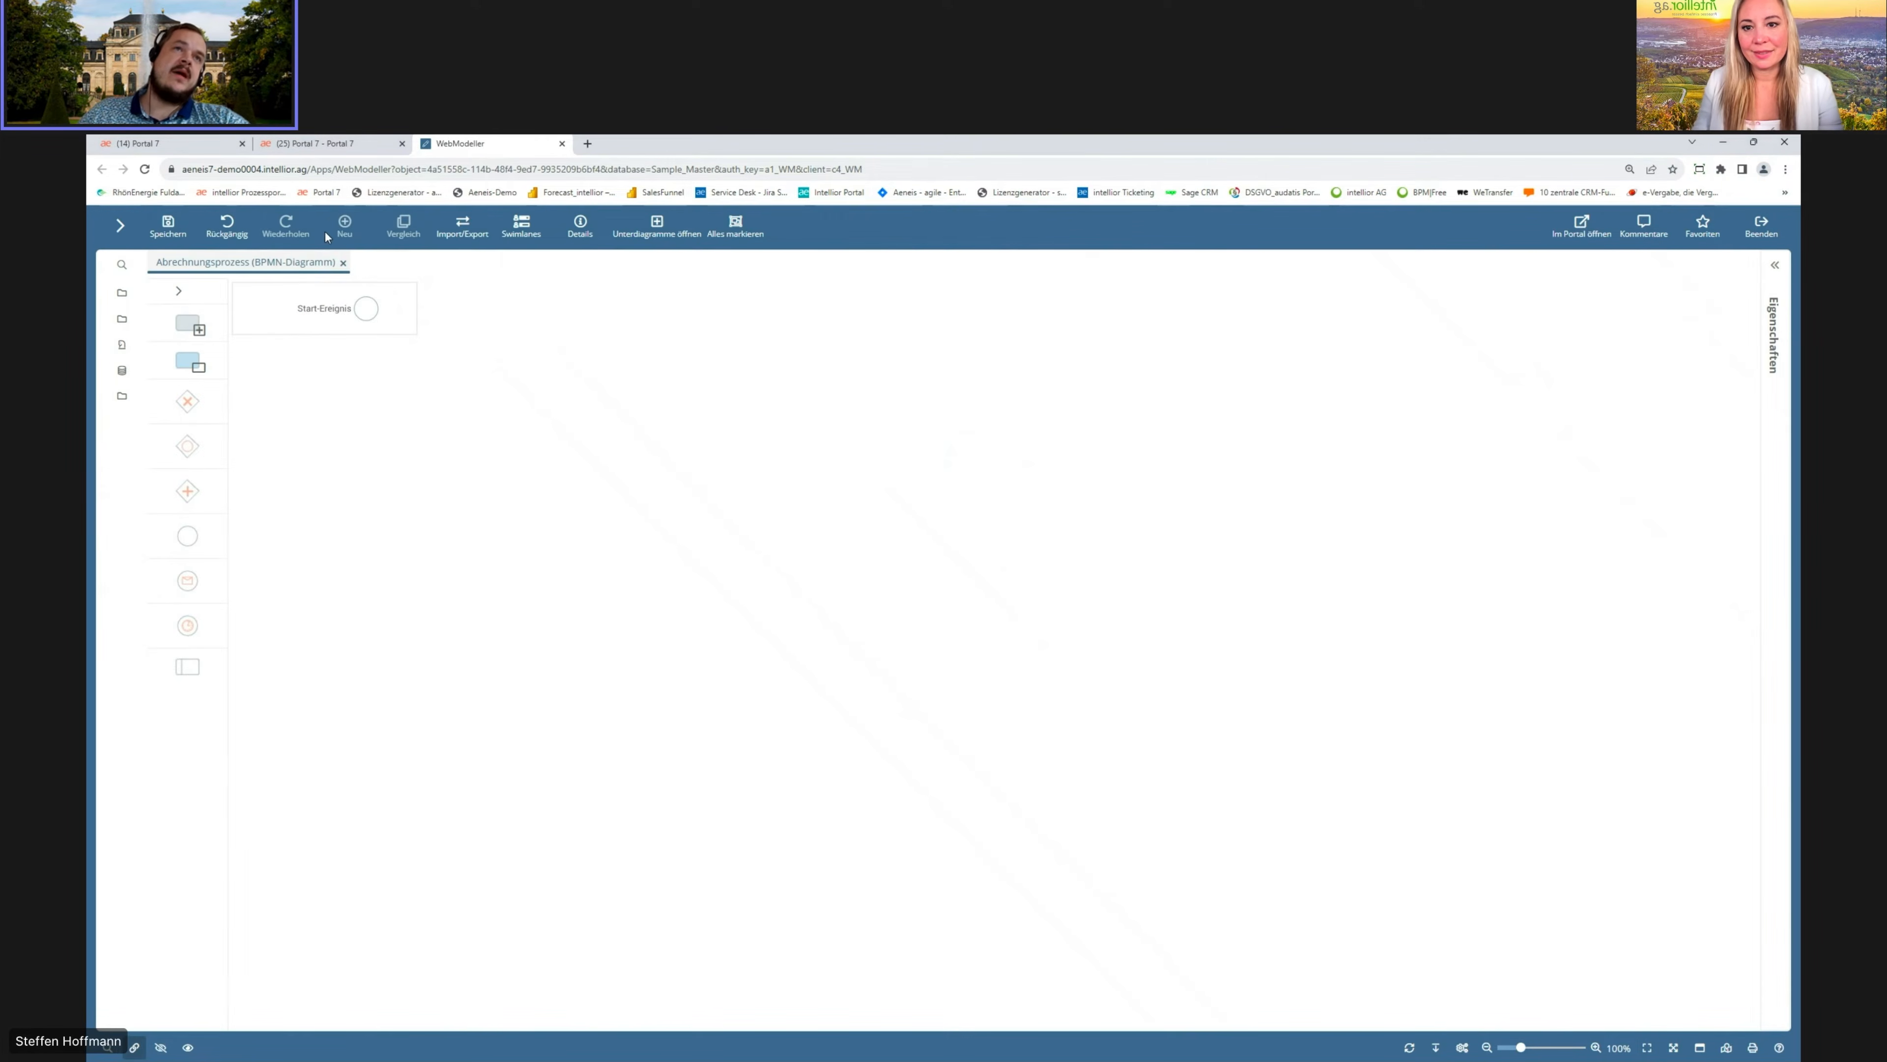
pyautogui.click(179, 292)
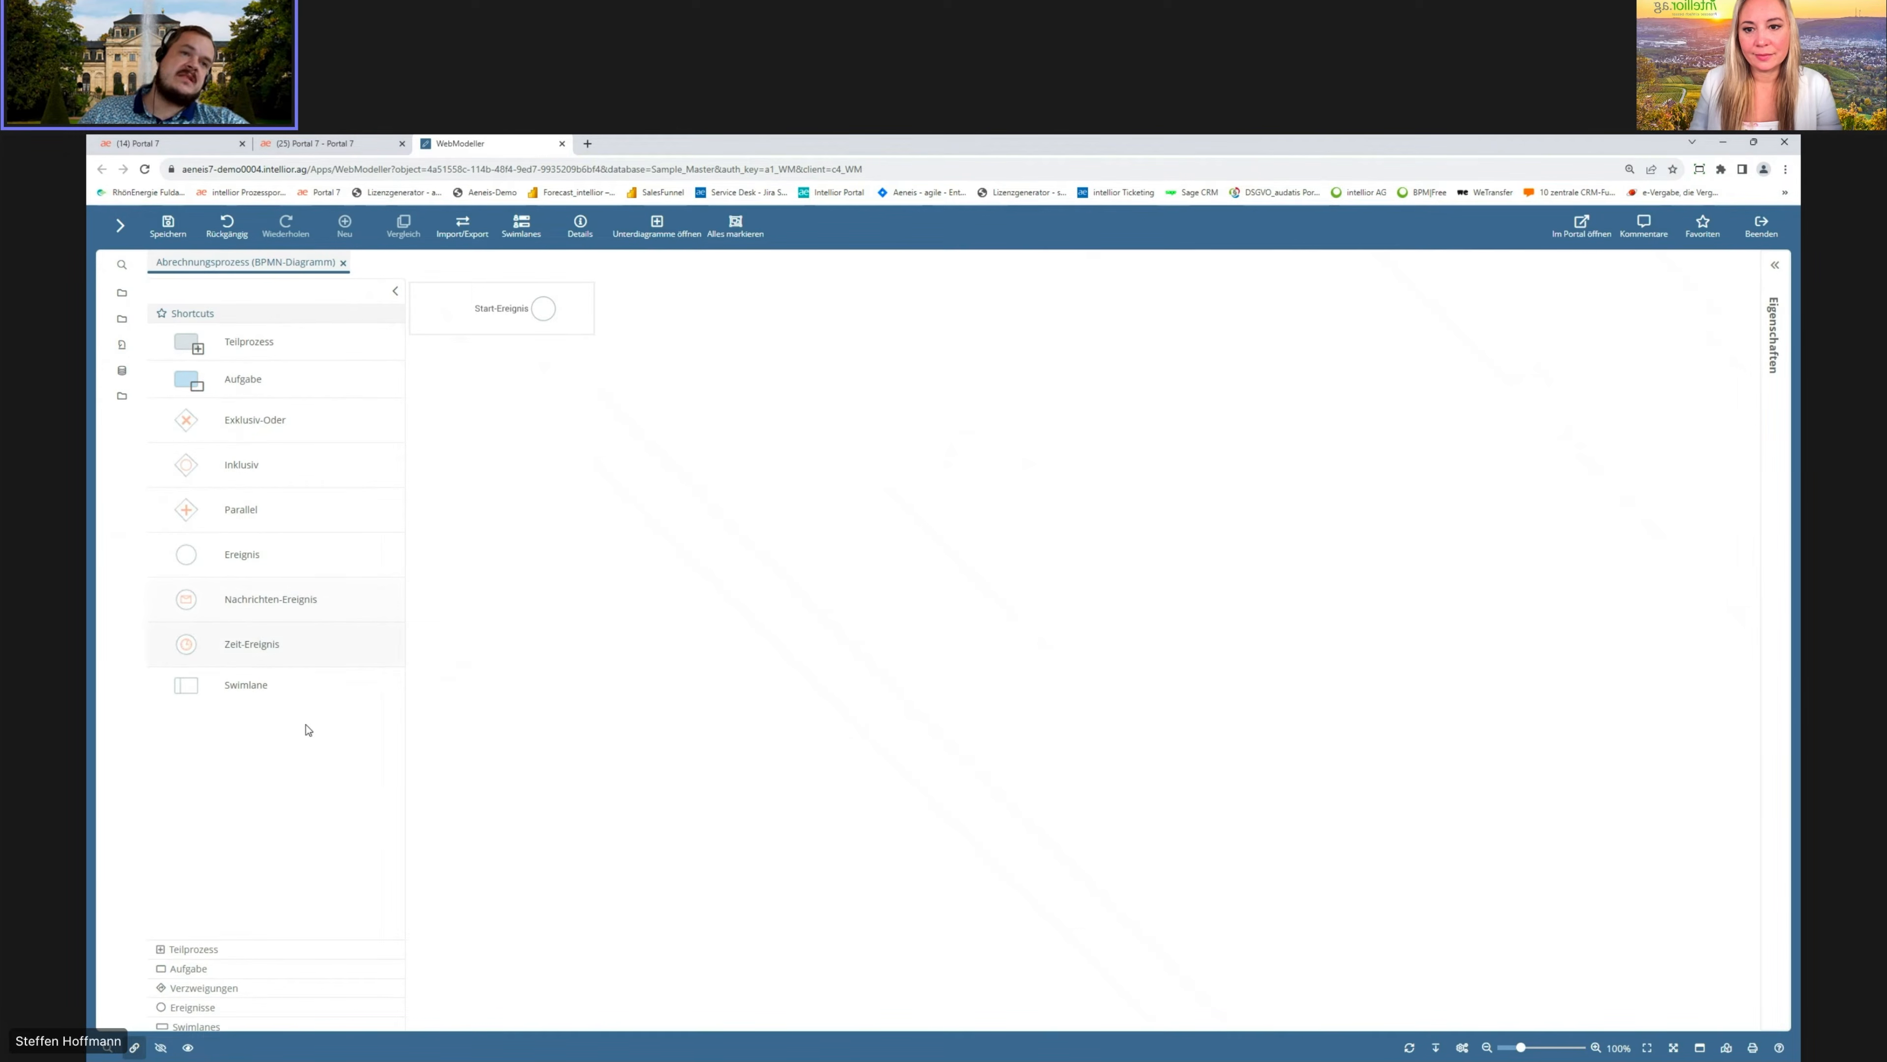
pyautogui.click(252, 950)
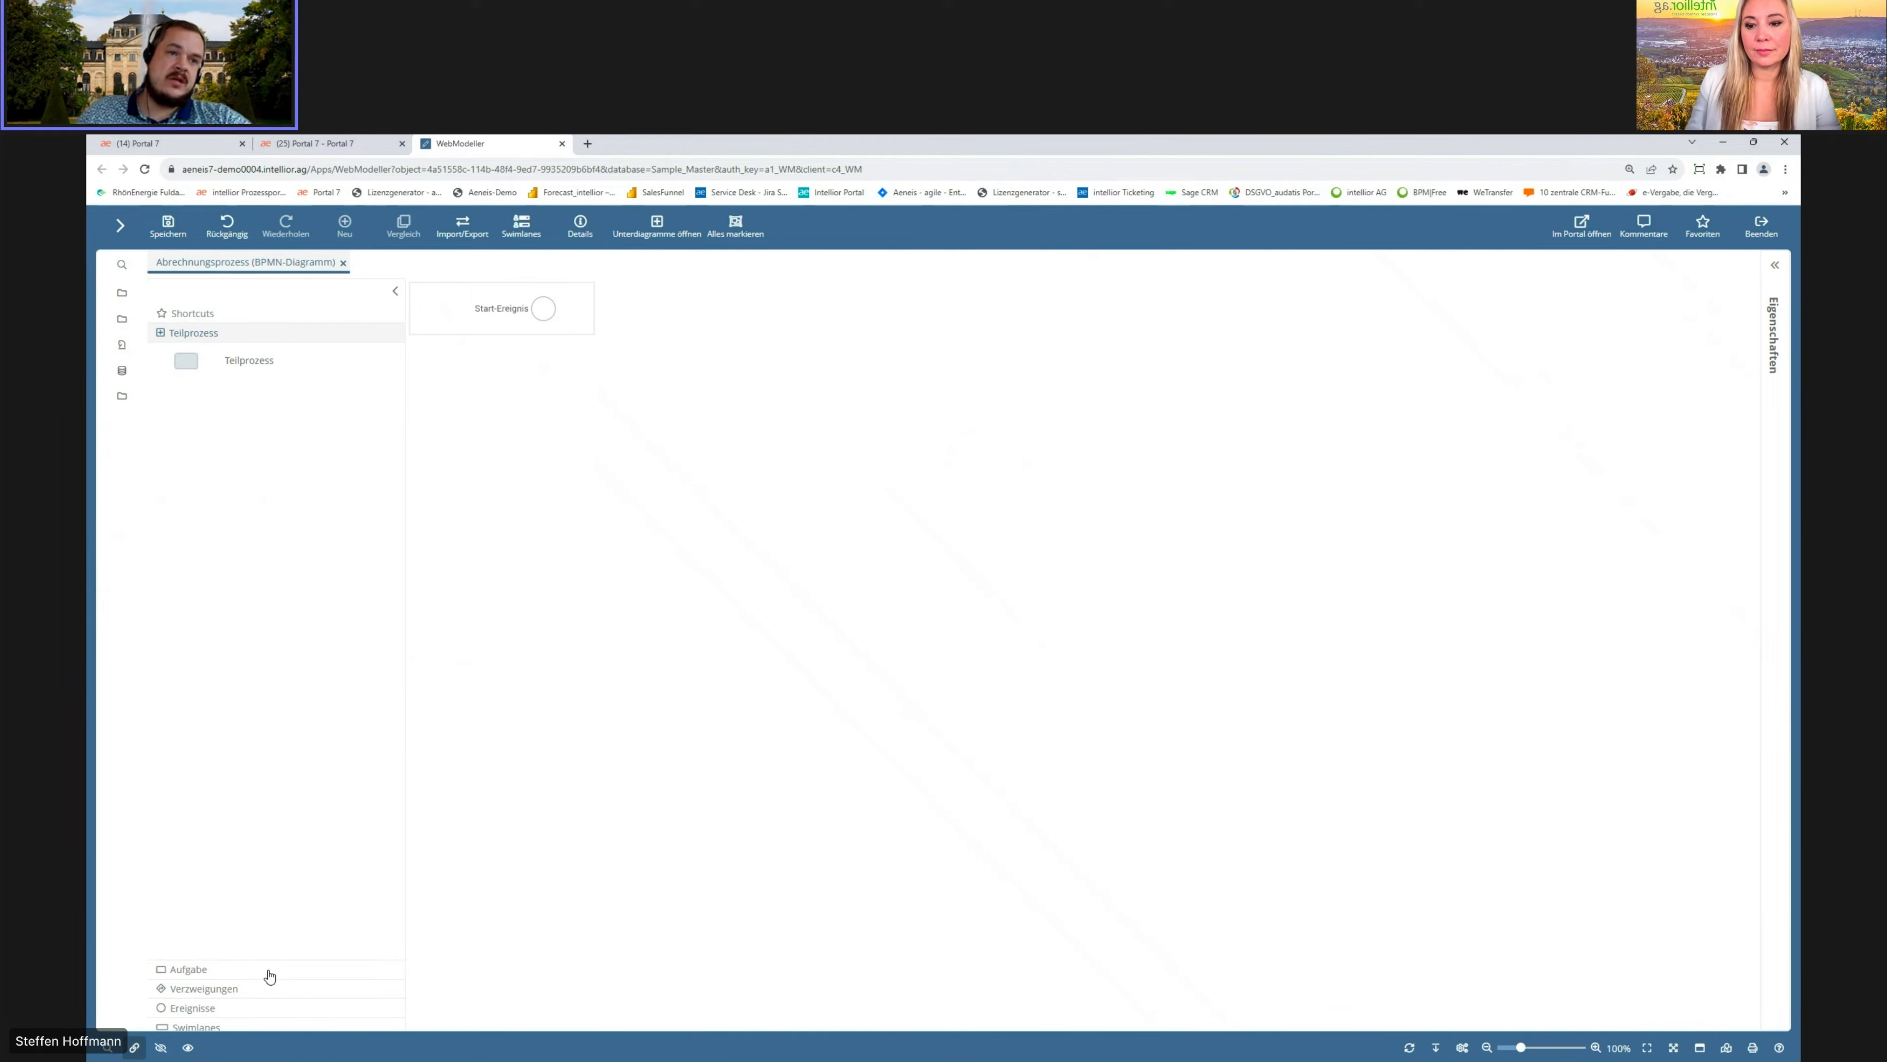
pyautogui.click(269, 972)
pyautogui.click(273, 988)
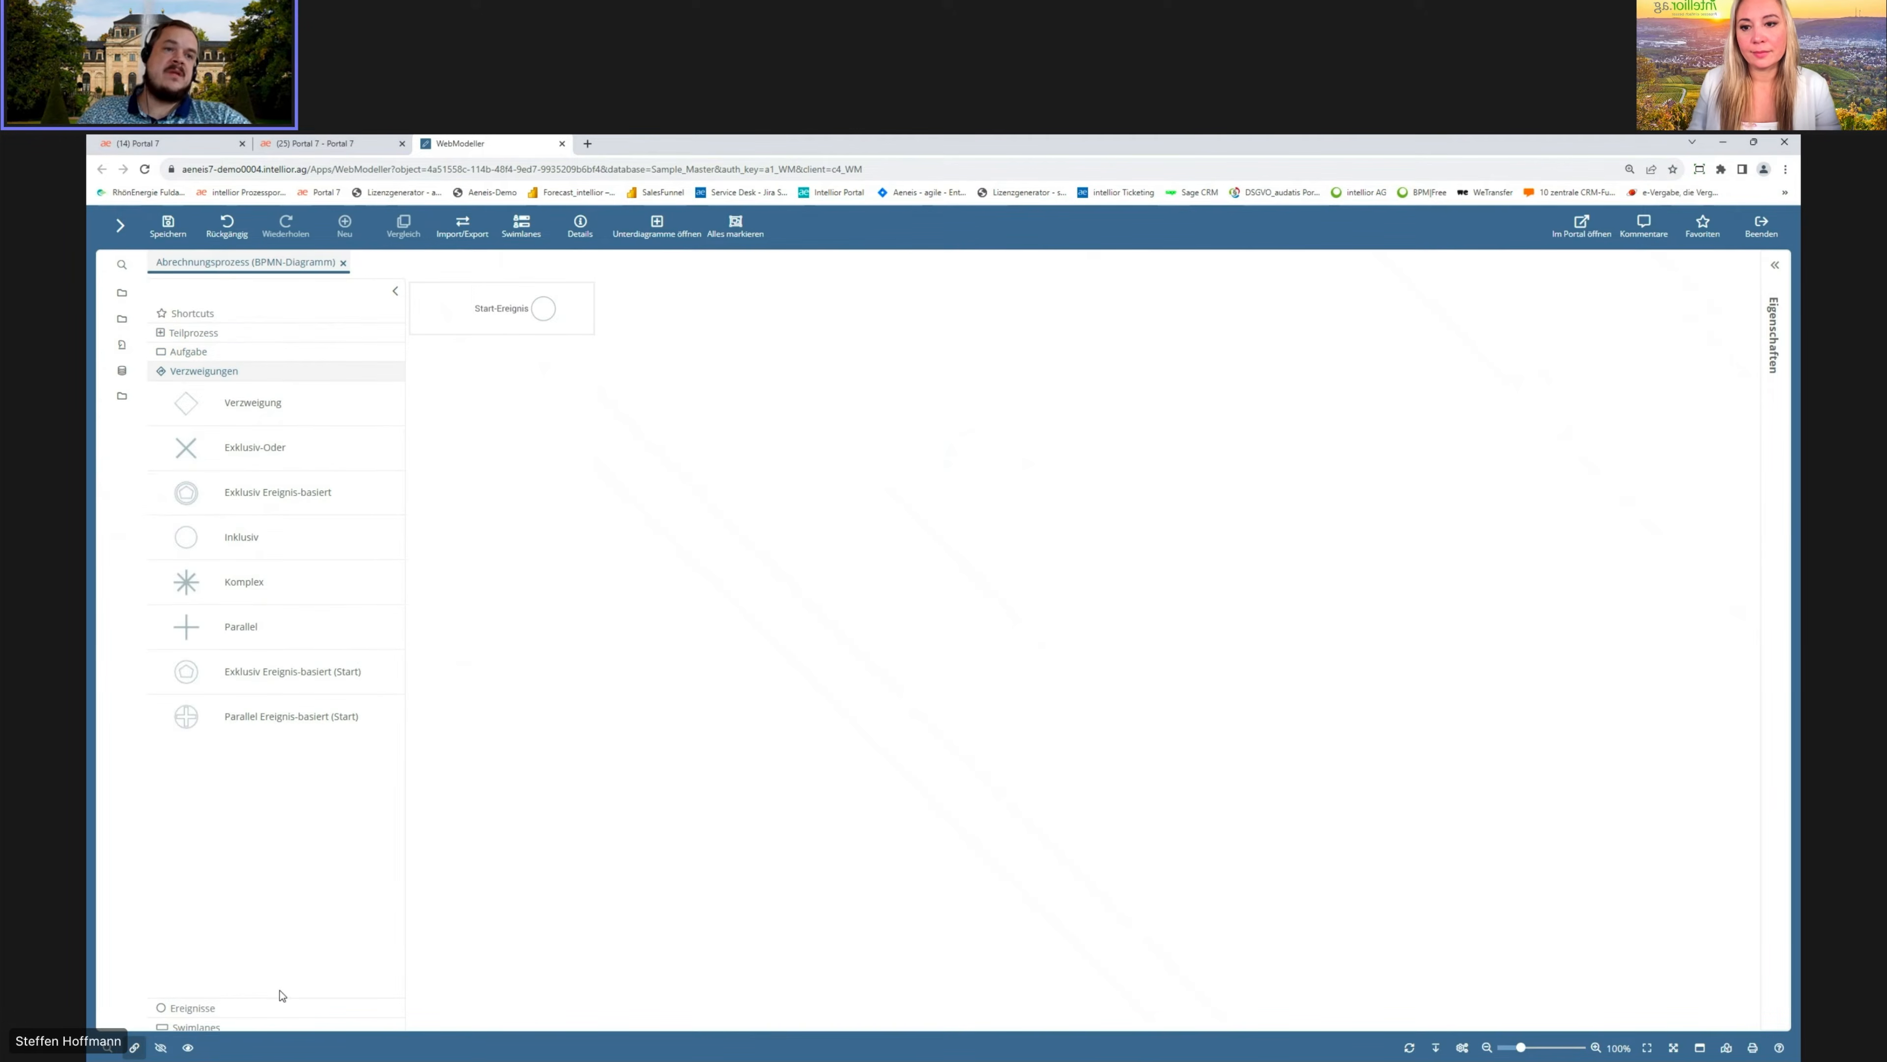
pyautogui.click(287, 1010)
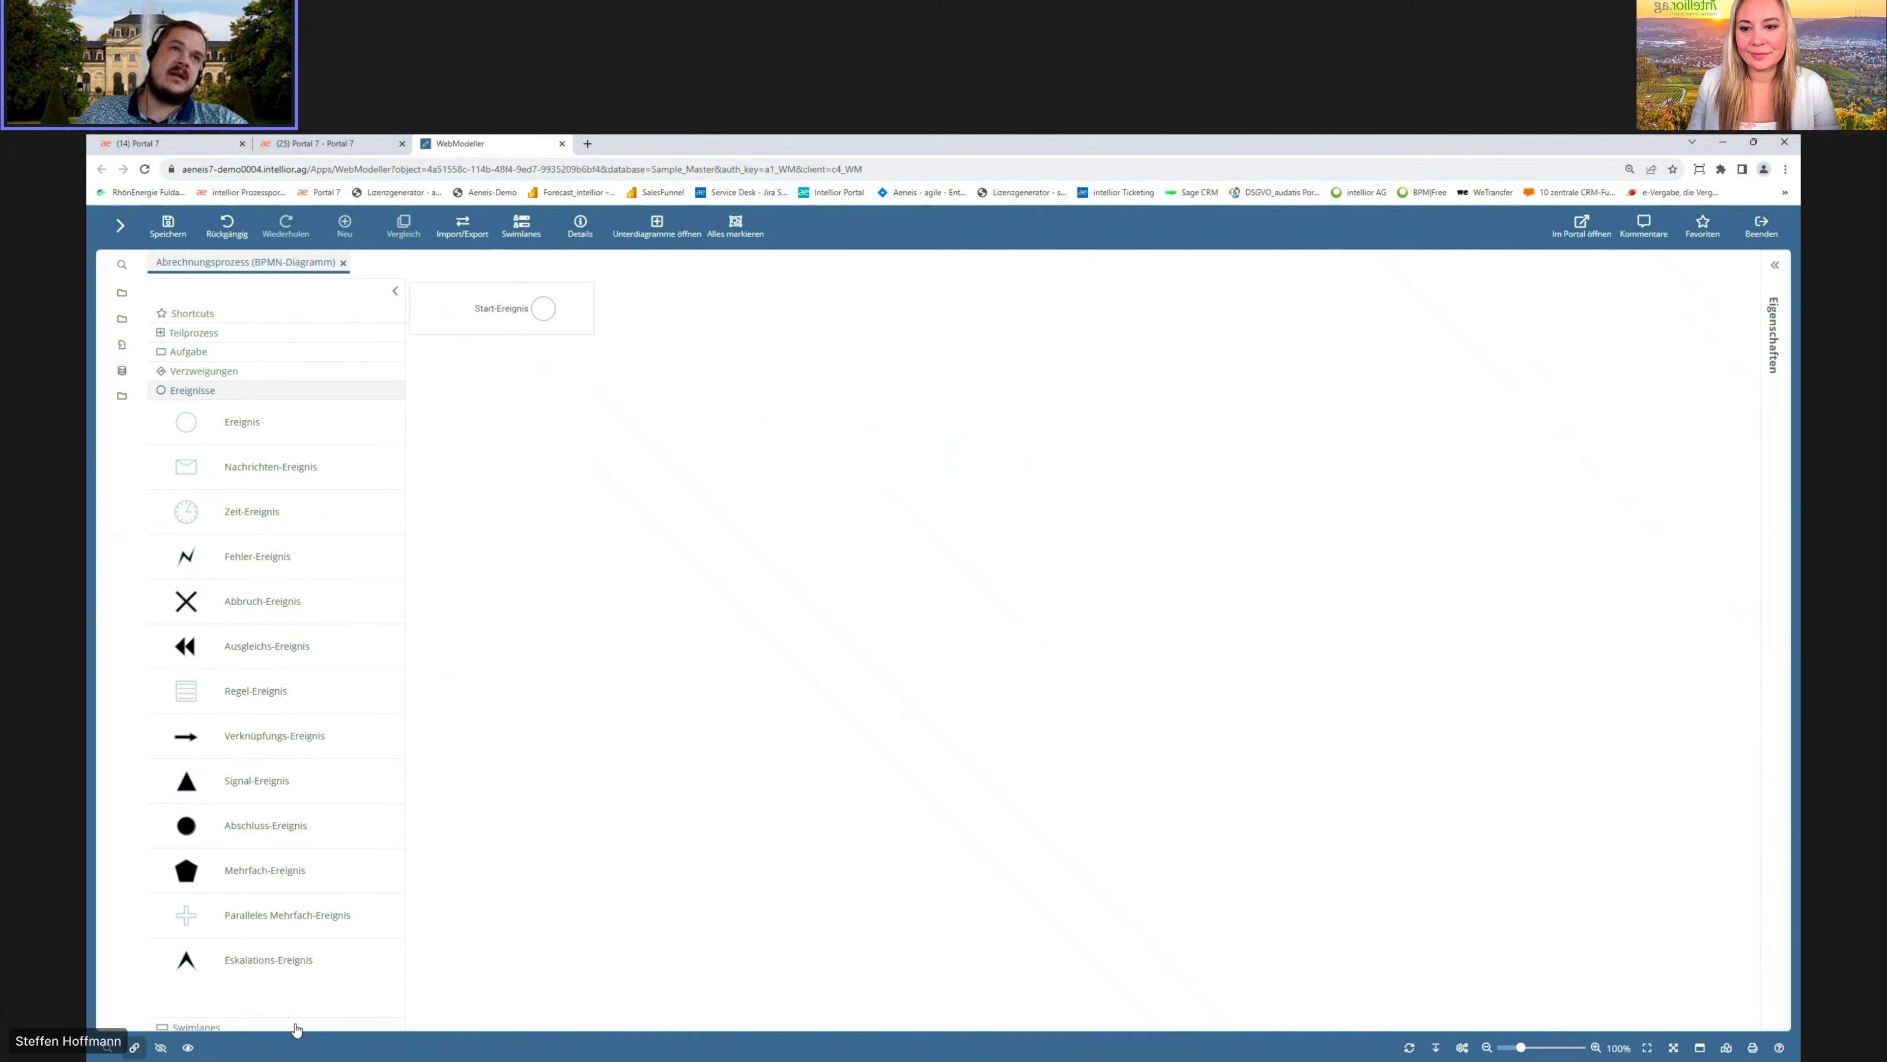
pyautogui.click(296, 1028)
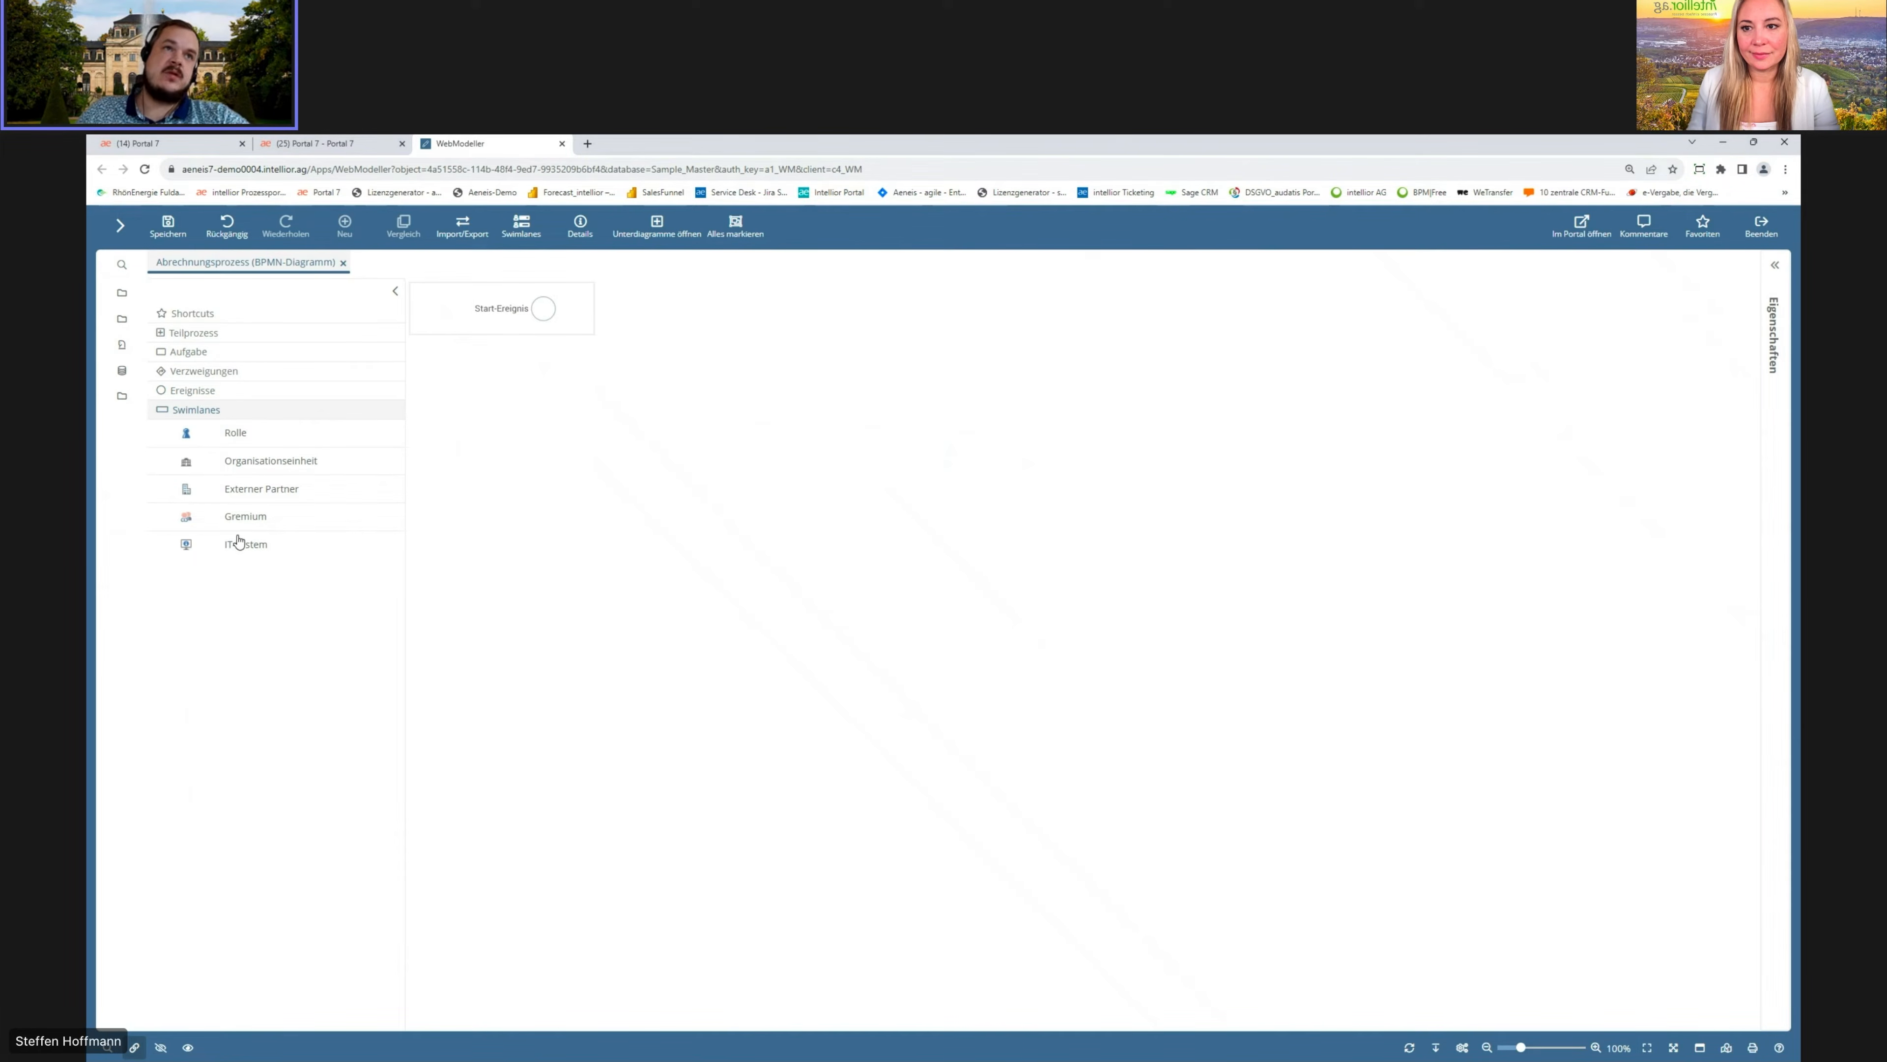
pyautogui.click(248, 313)
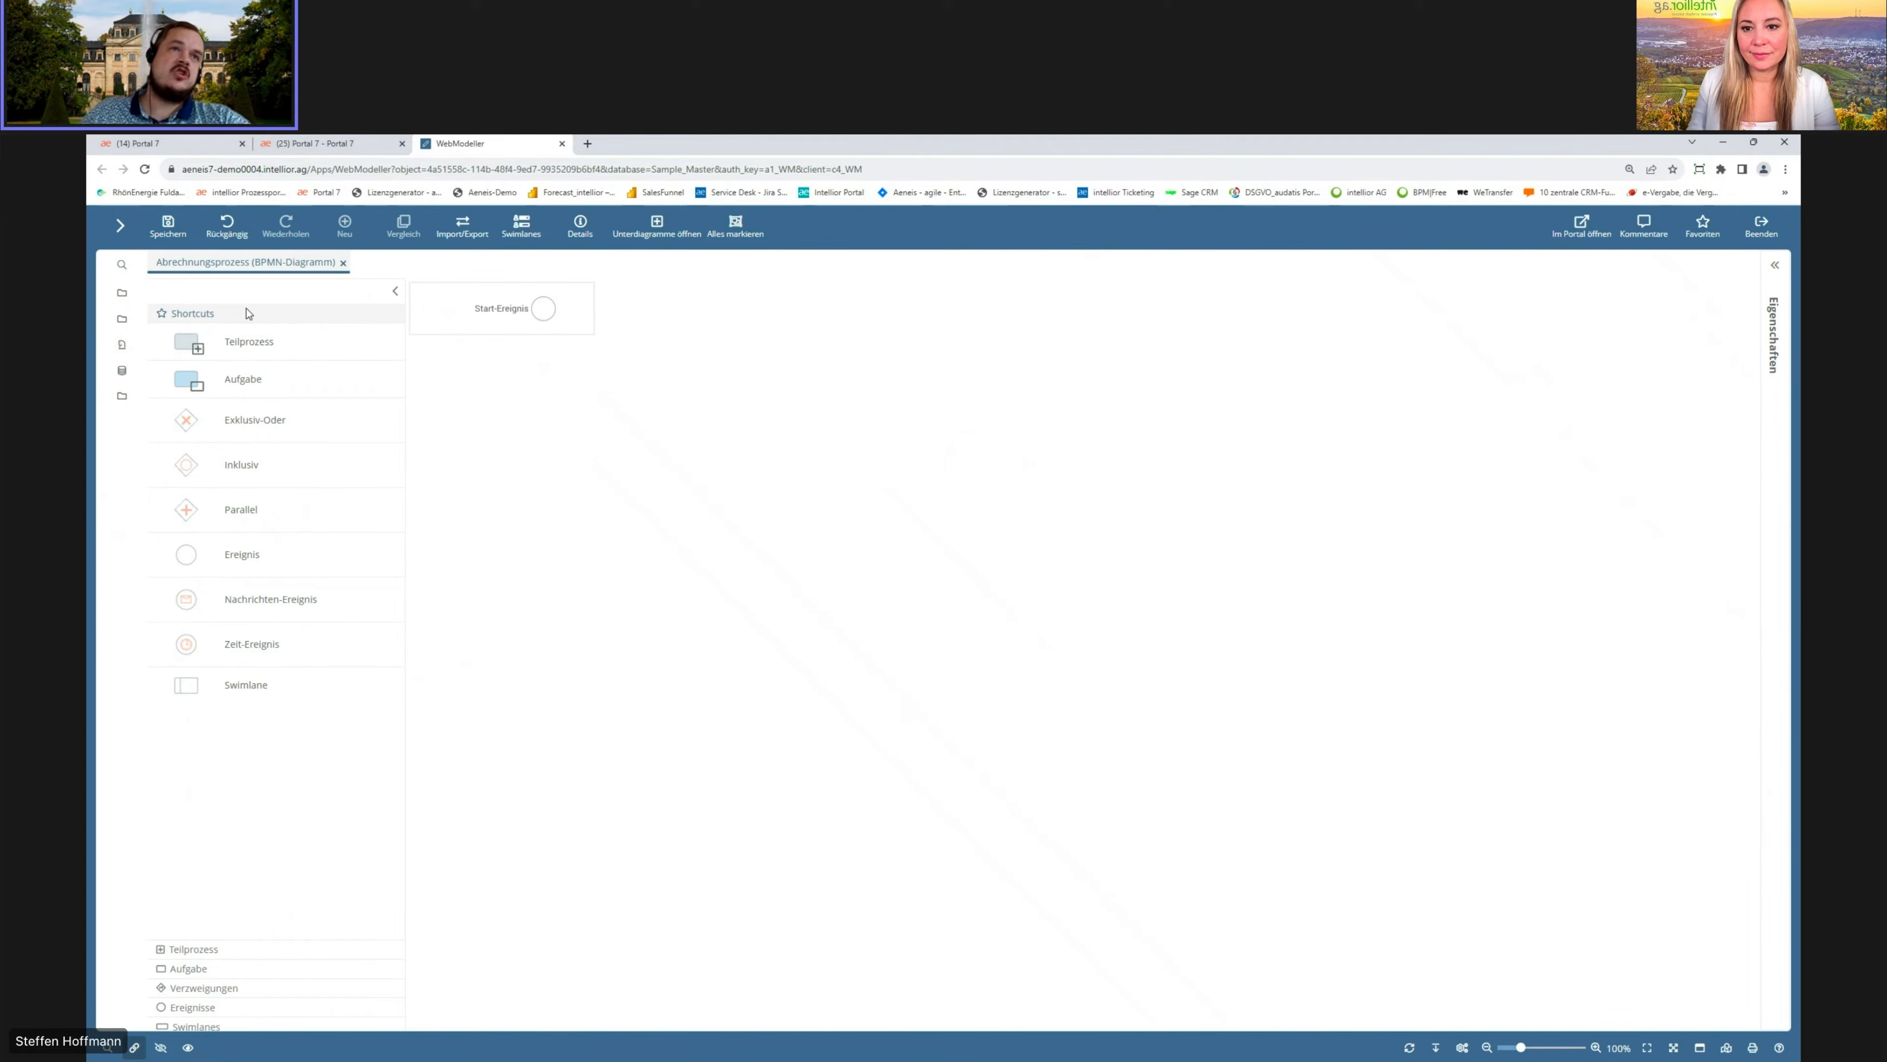
# Step: Add a task named Rechnungseingang after the start event
pyautogui.moveTo(190, 384); pyautogui.dragTo(542, 309)
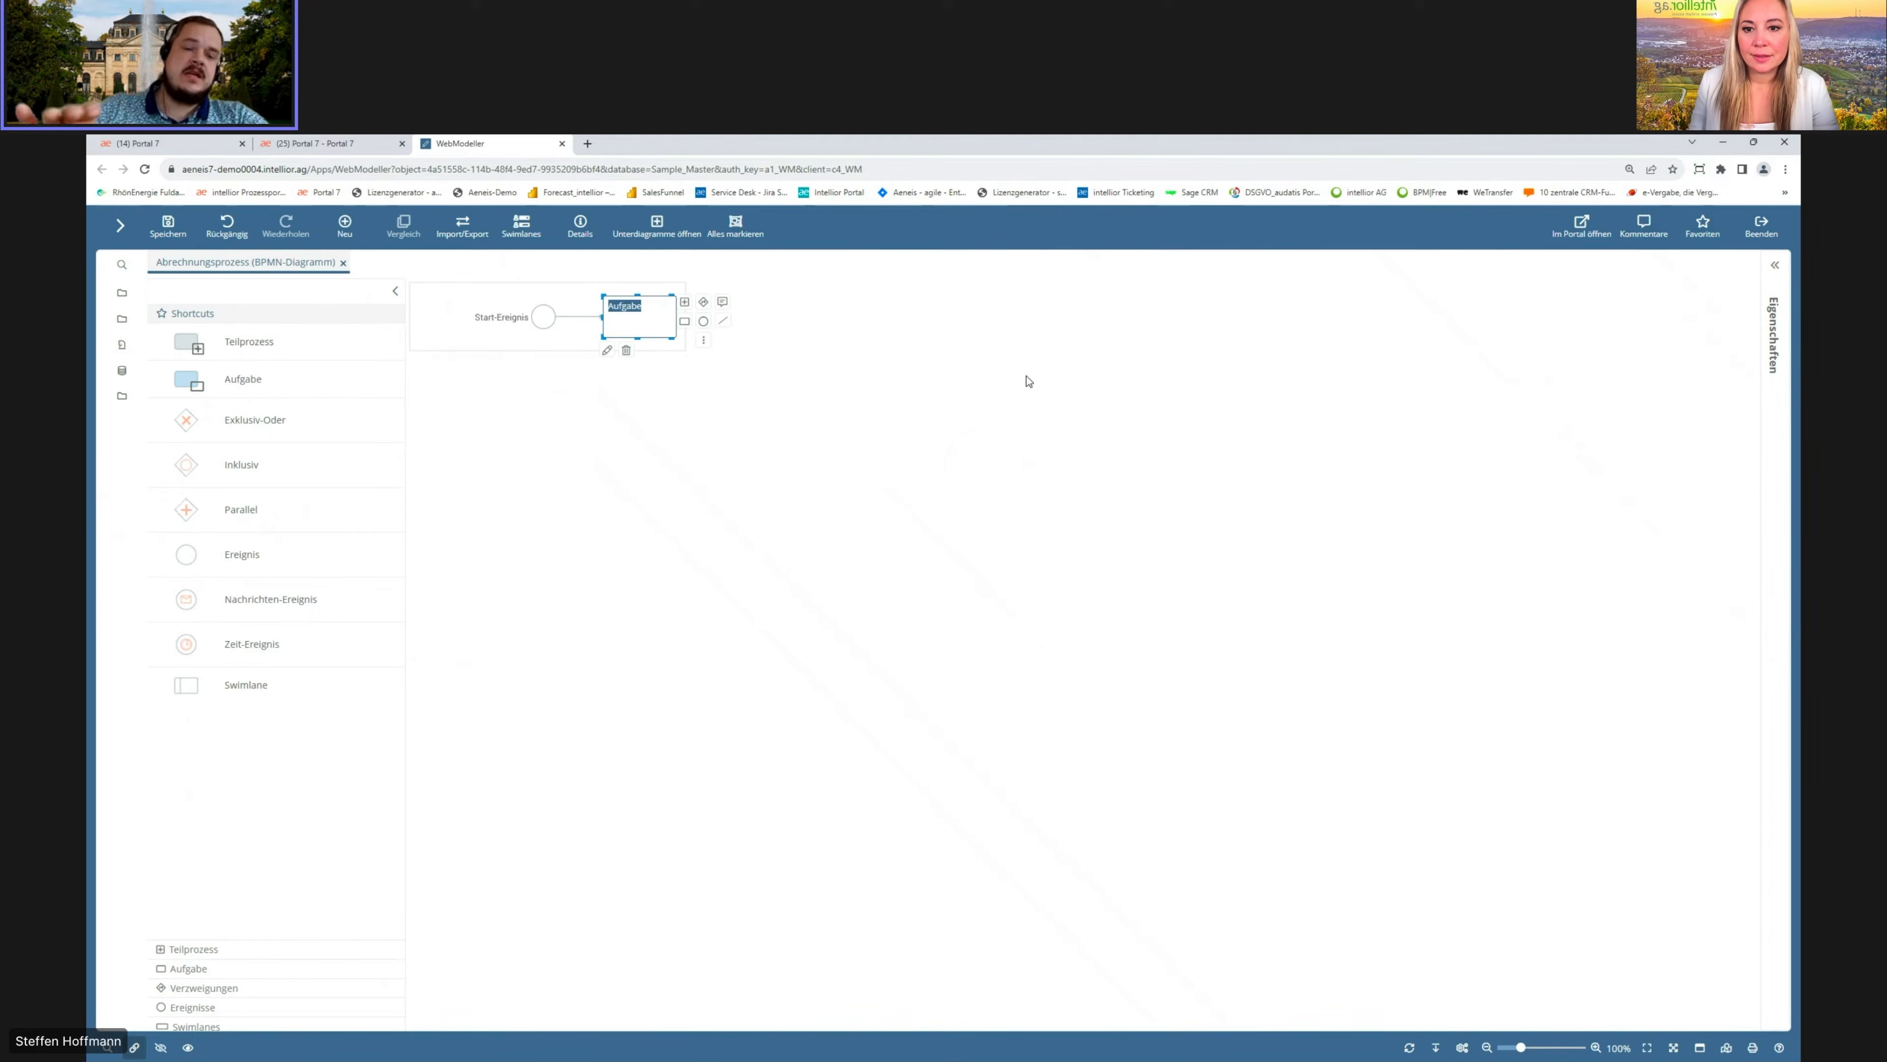
pyautogui.write('Rechnun')
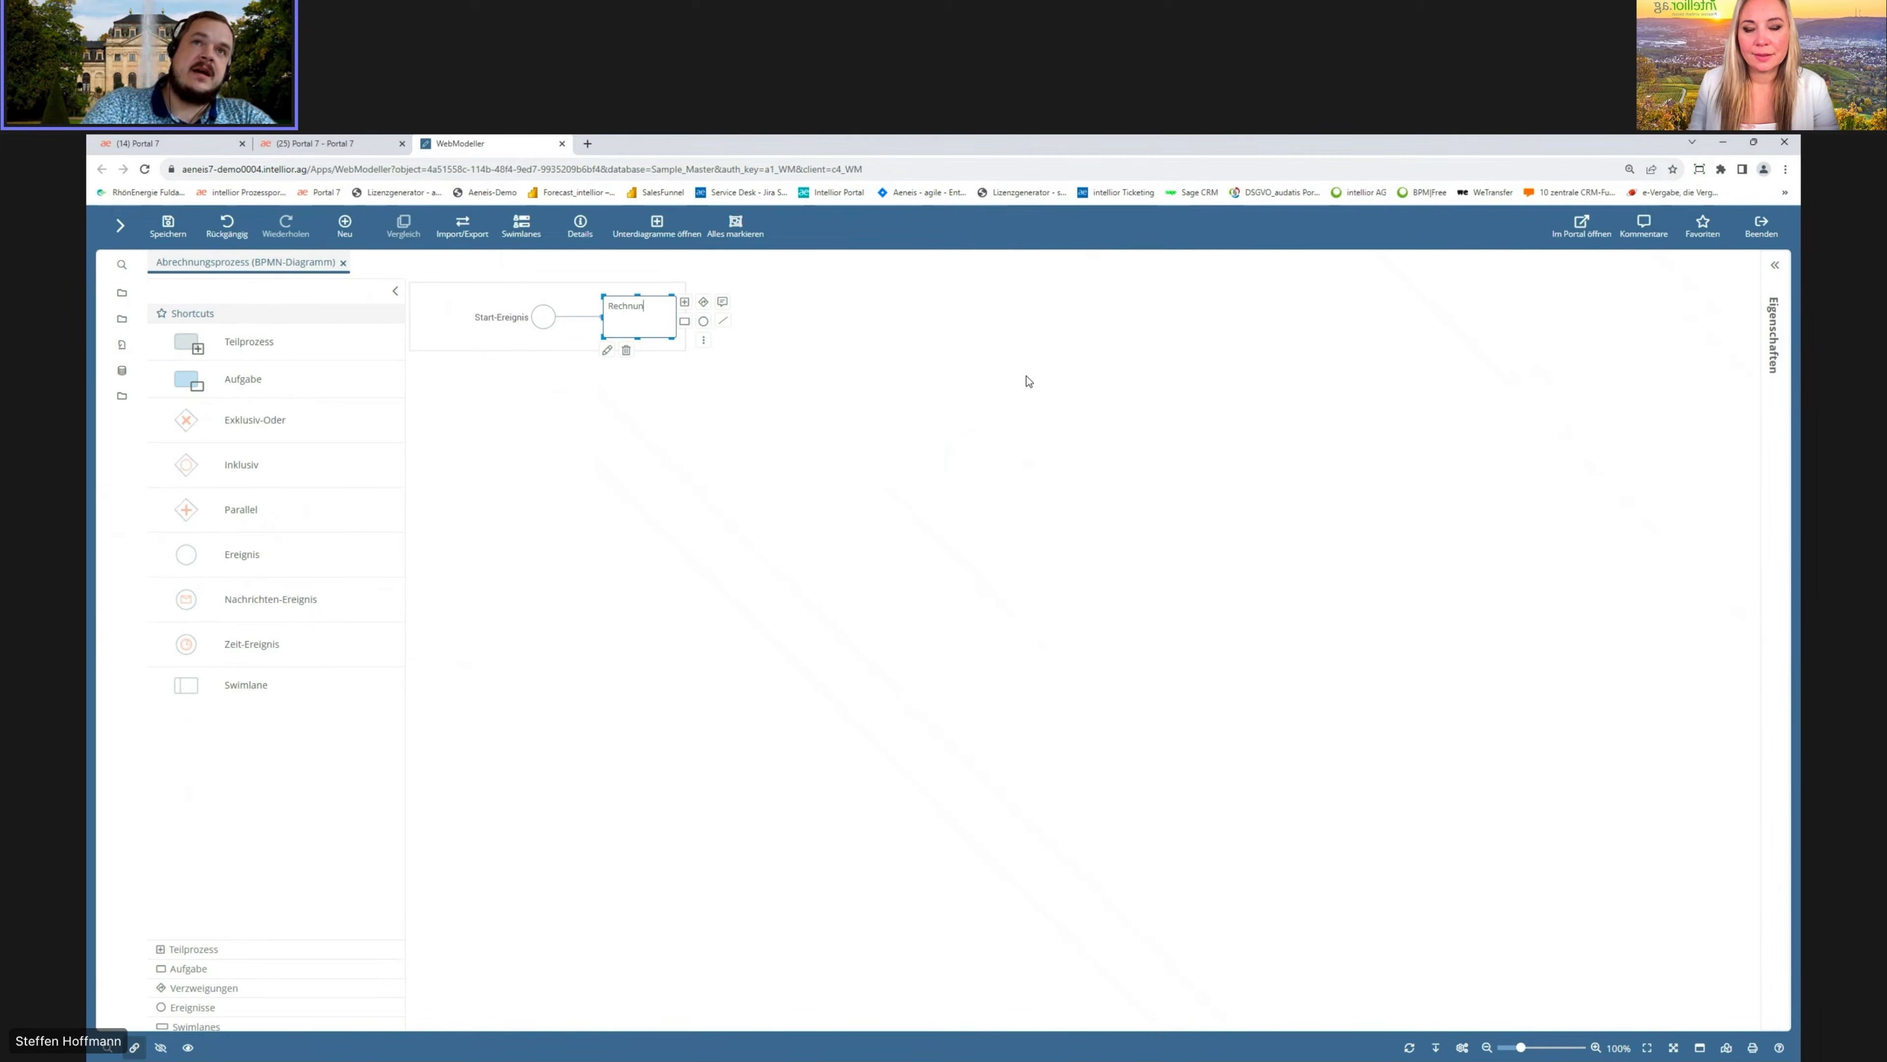
pyautogui.write('gseingang')
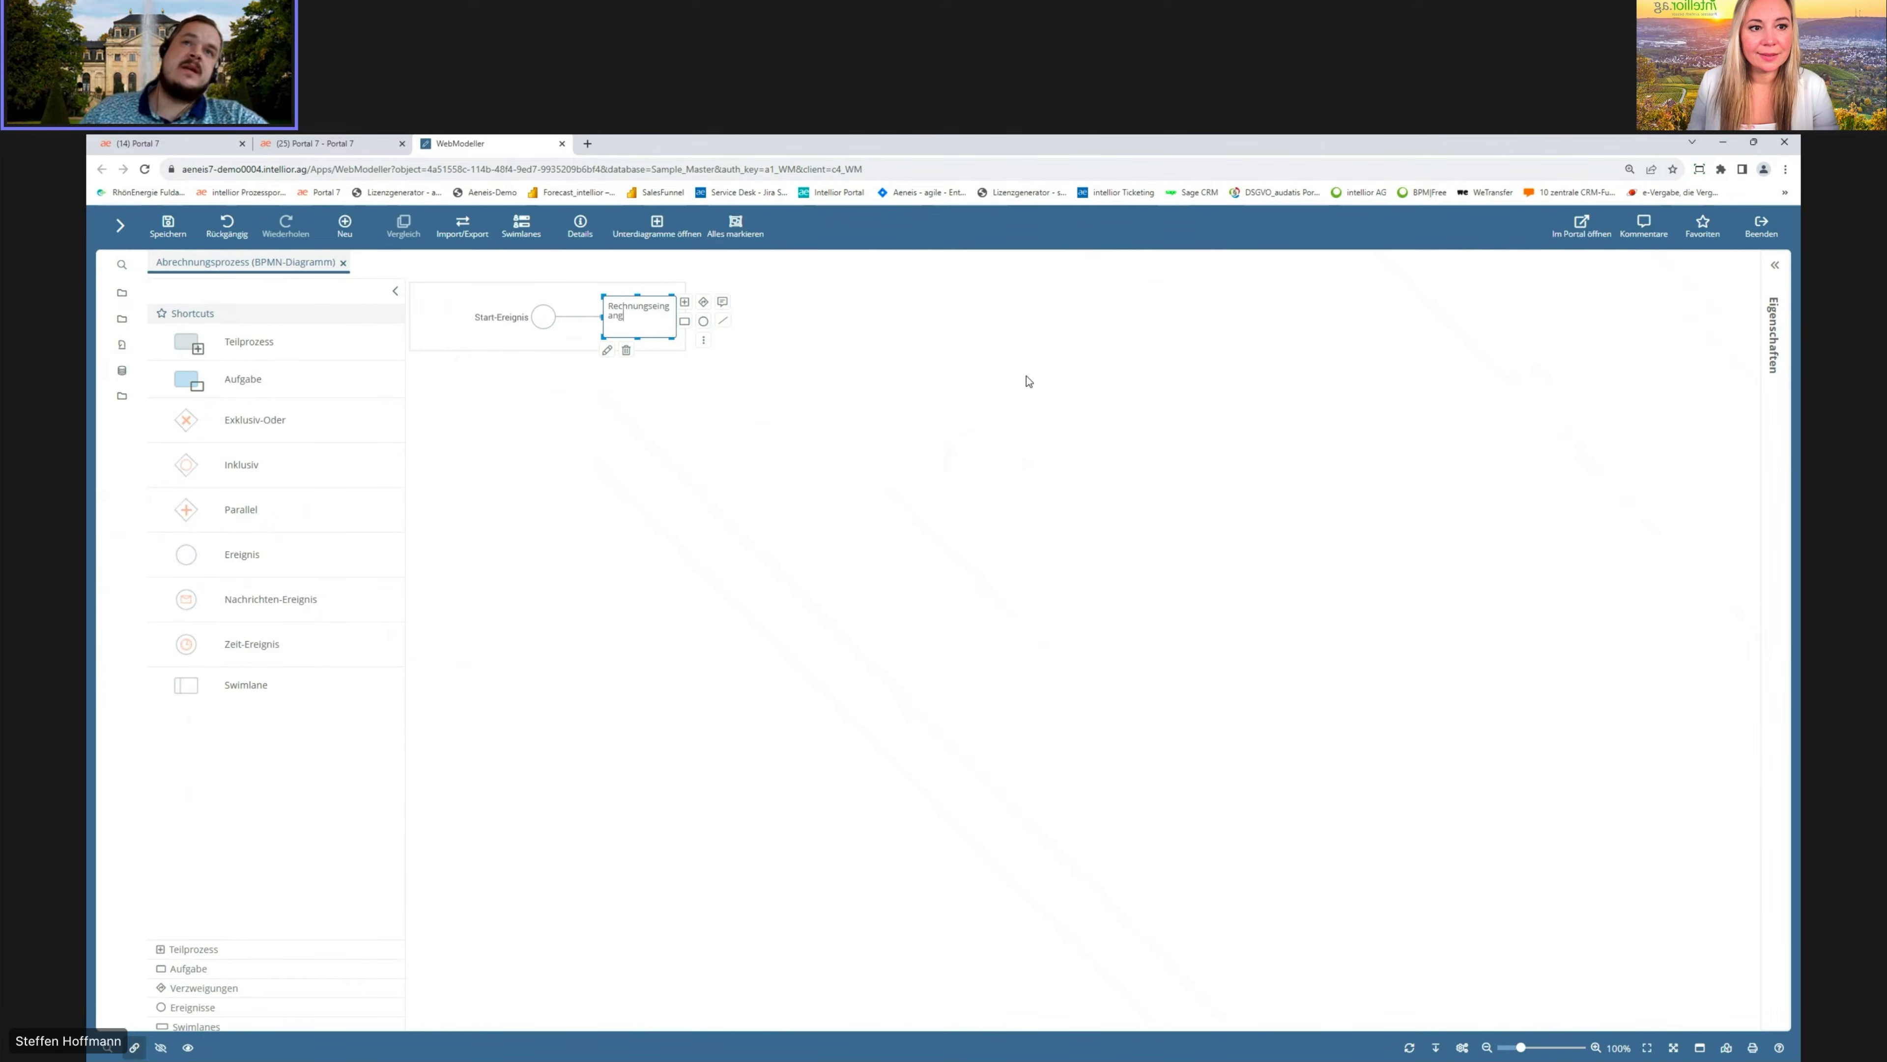
pyautogui.press('Return')
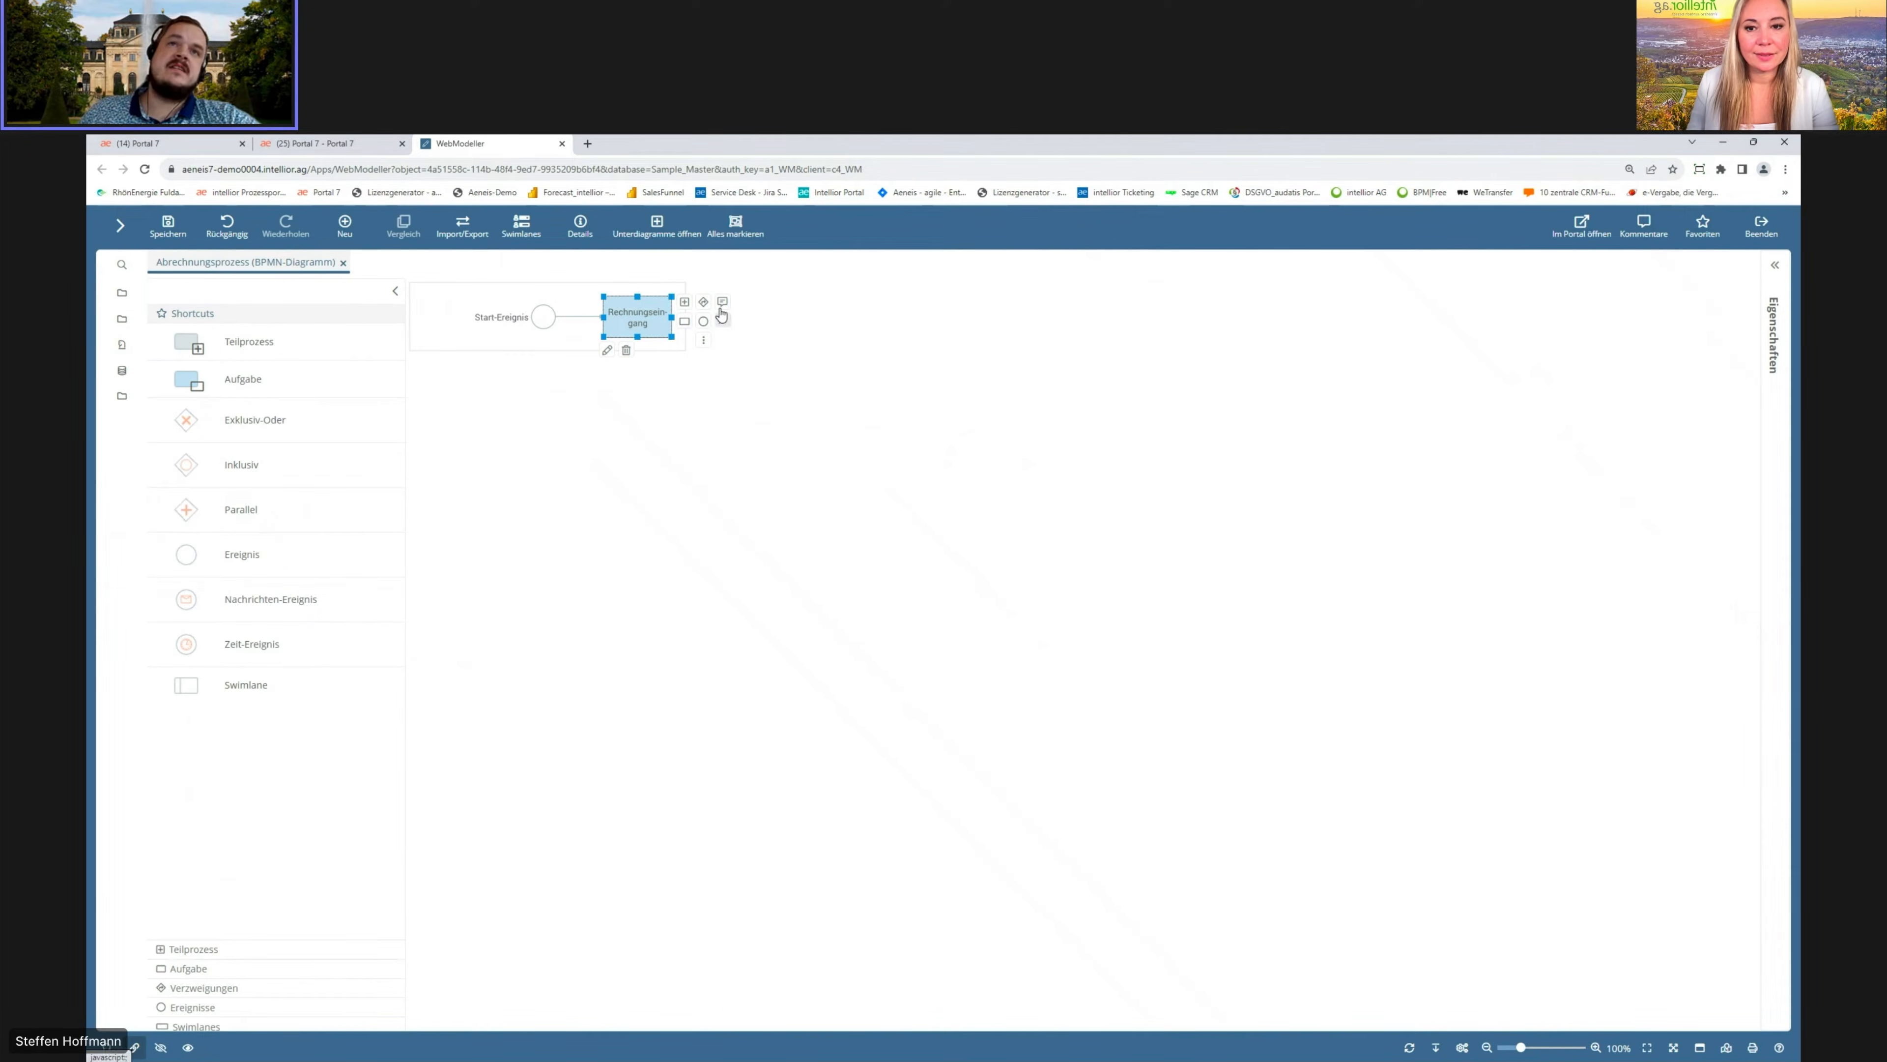
# Step: Append a task named Rechnungsprüfung after Rechnungseingang
pyautogui.click(685, 310)
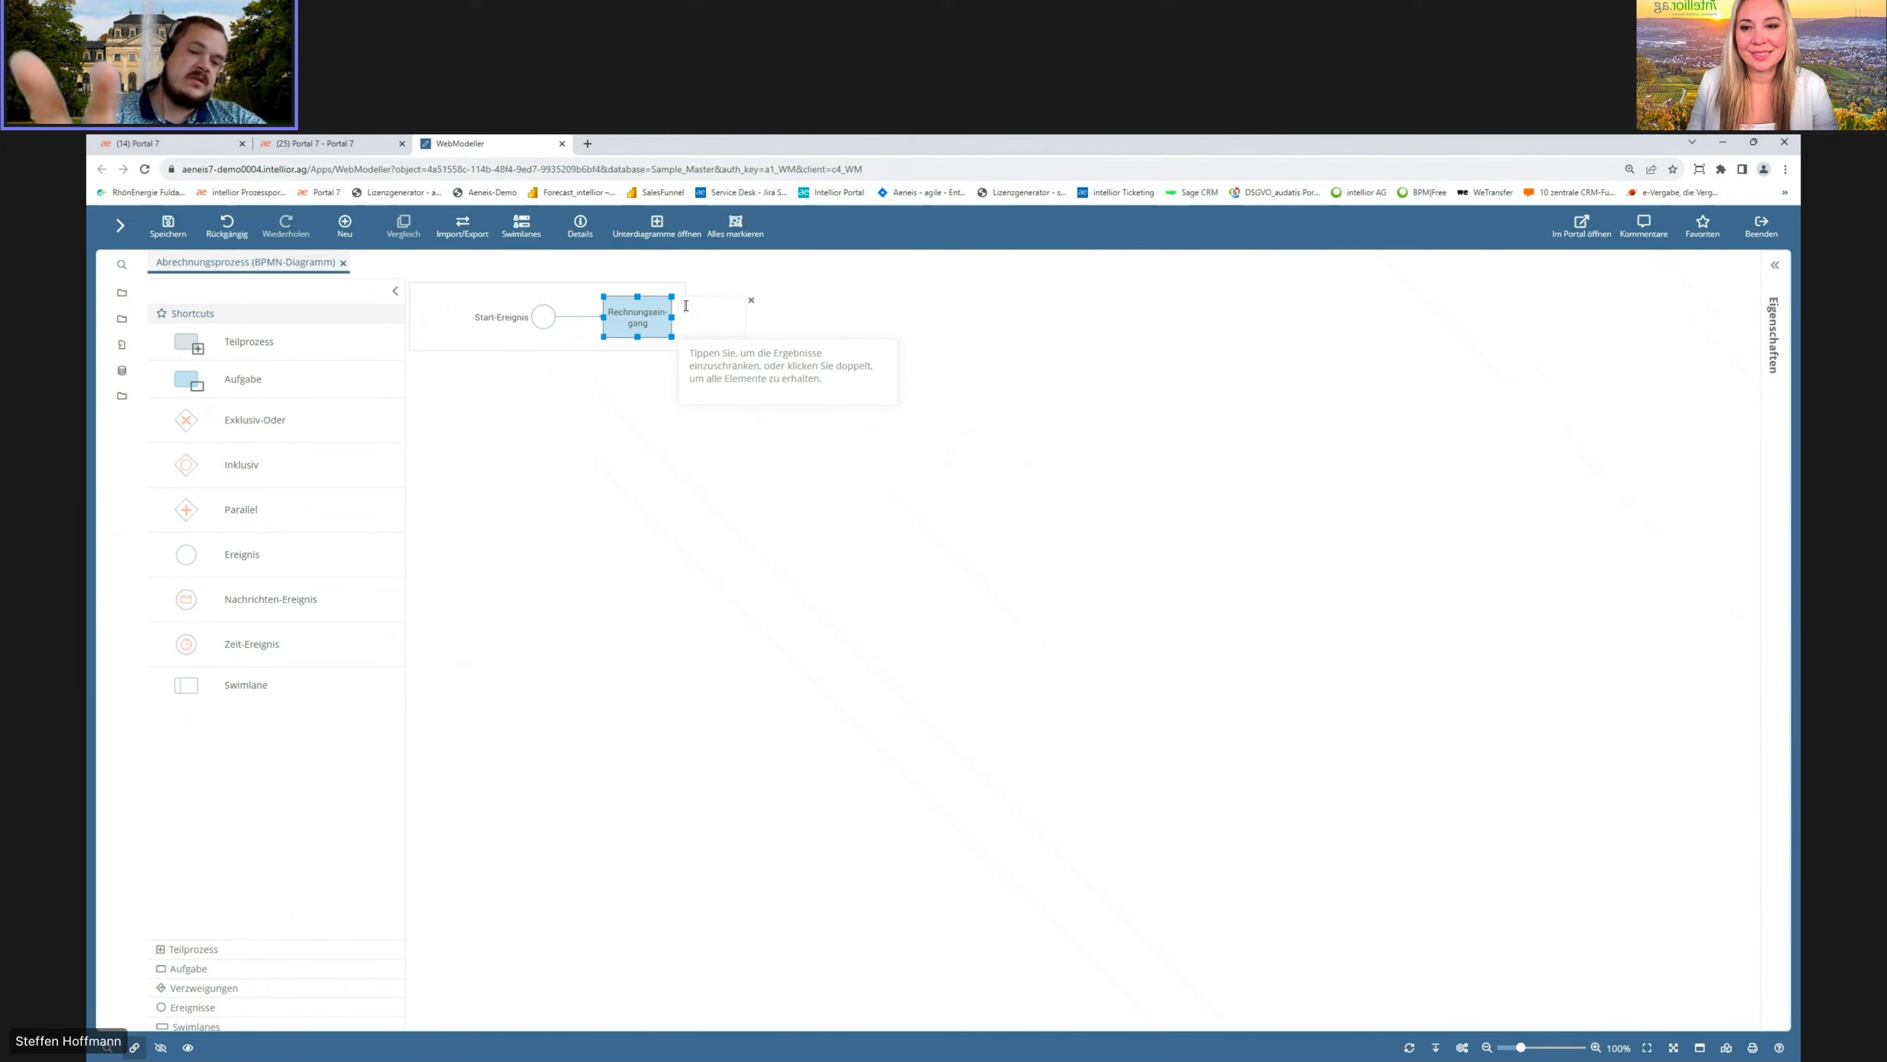
pyautogui.write('Rechnungsprü')
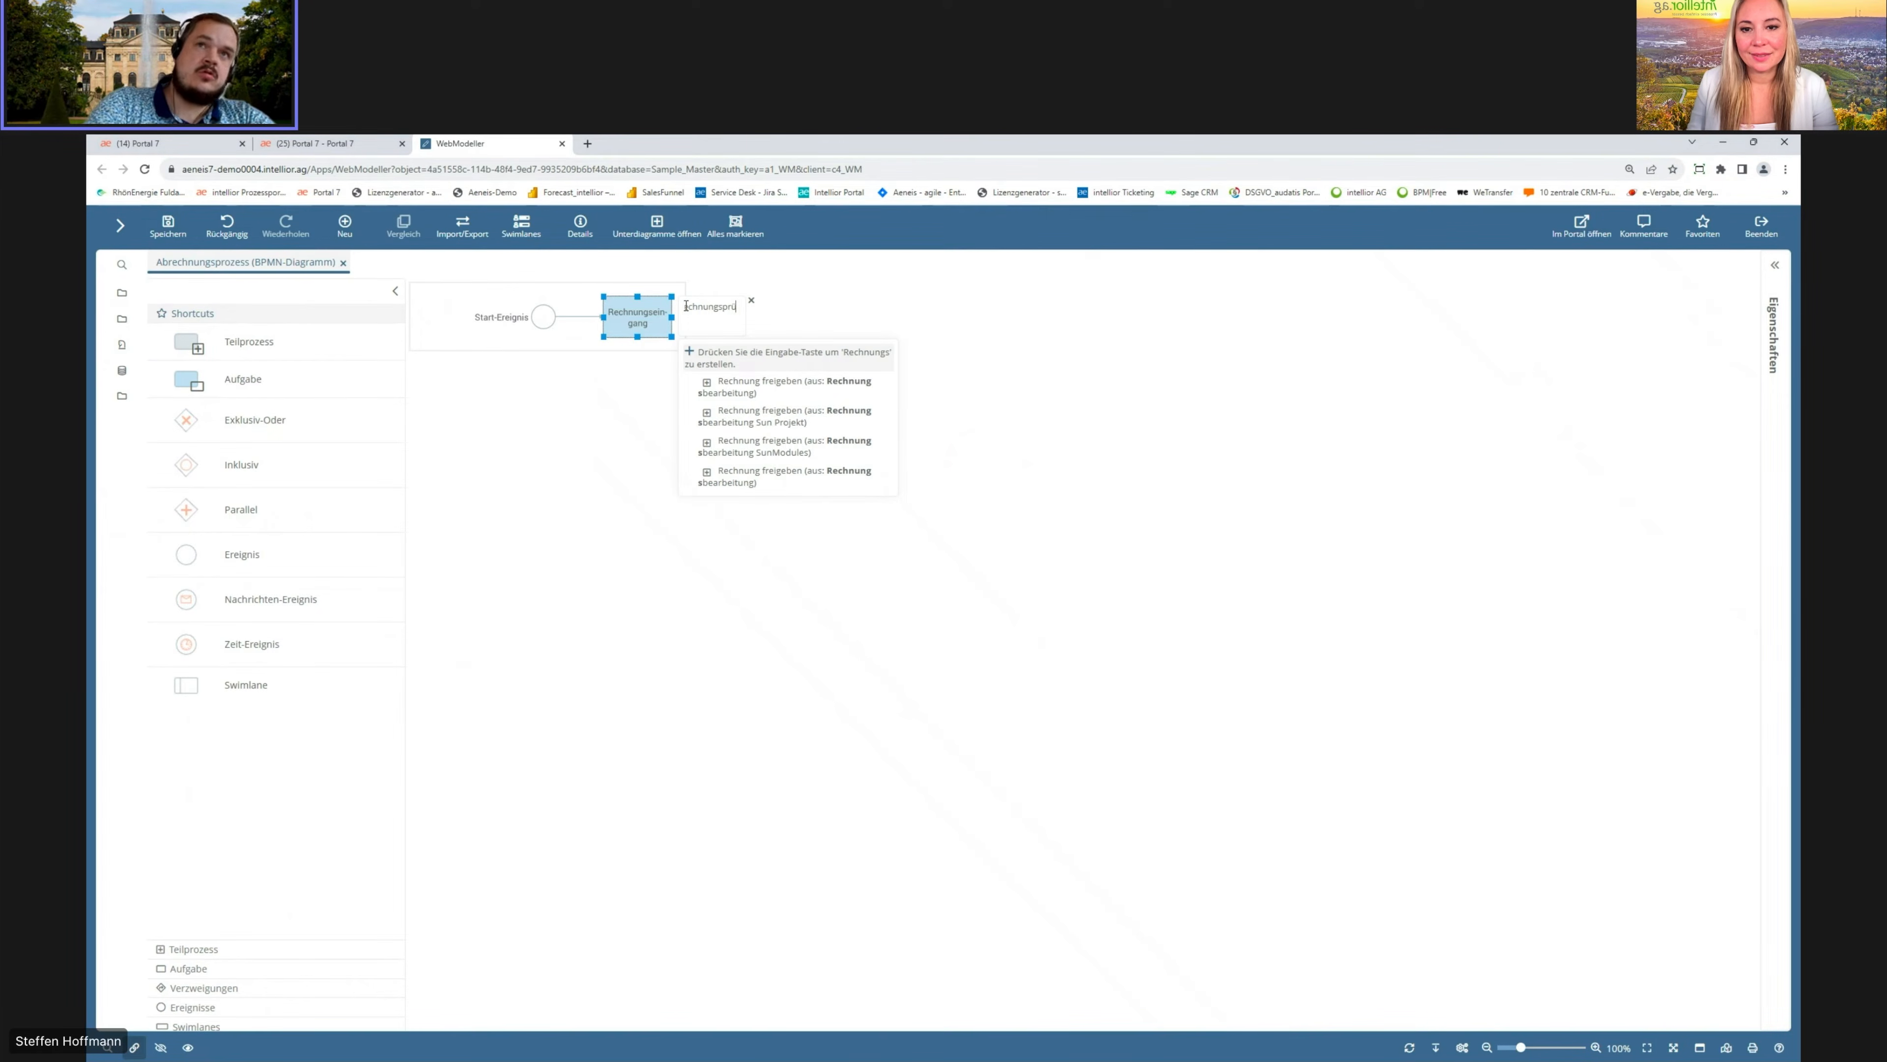
pyautogui.write('fung')
pyautogui.press('Return')
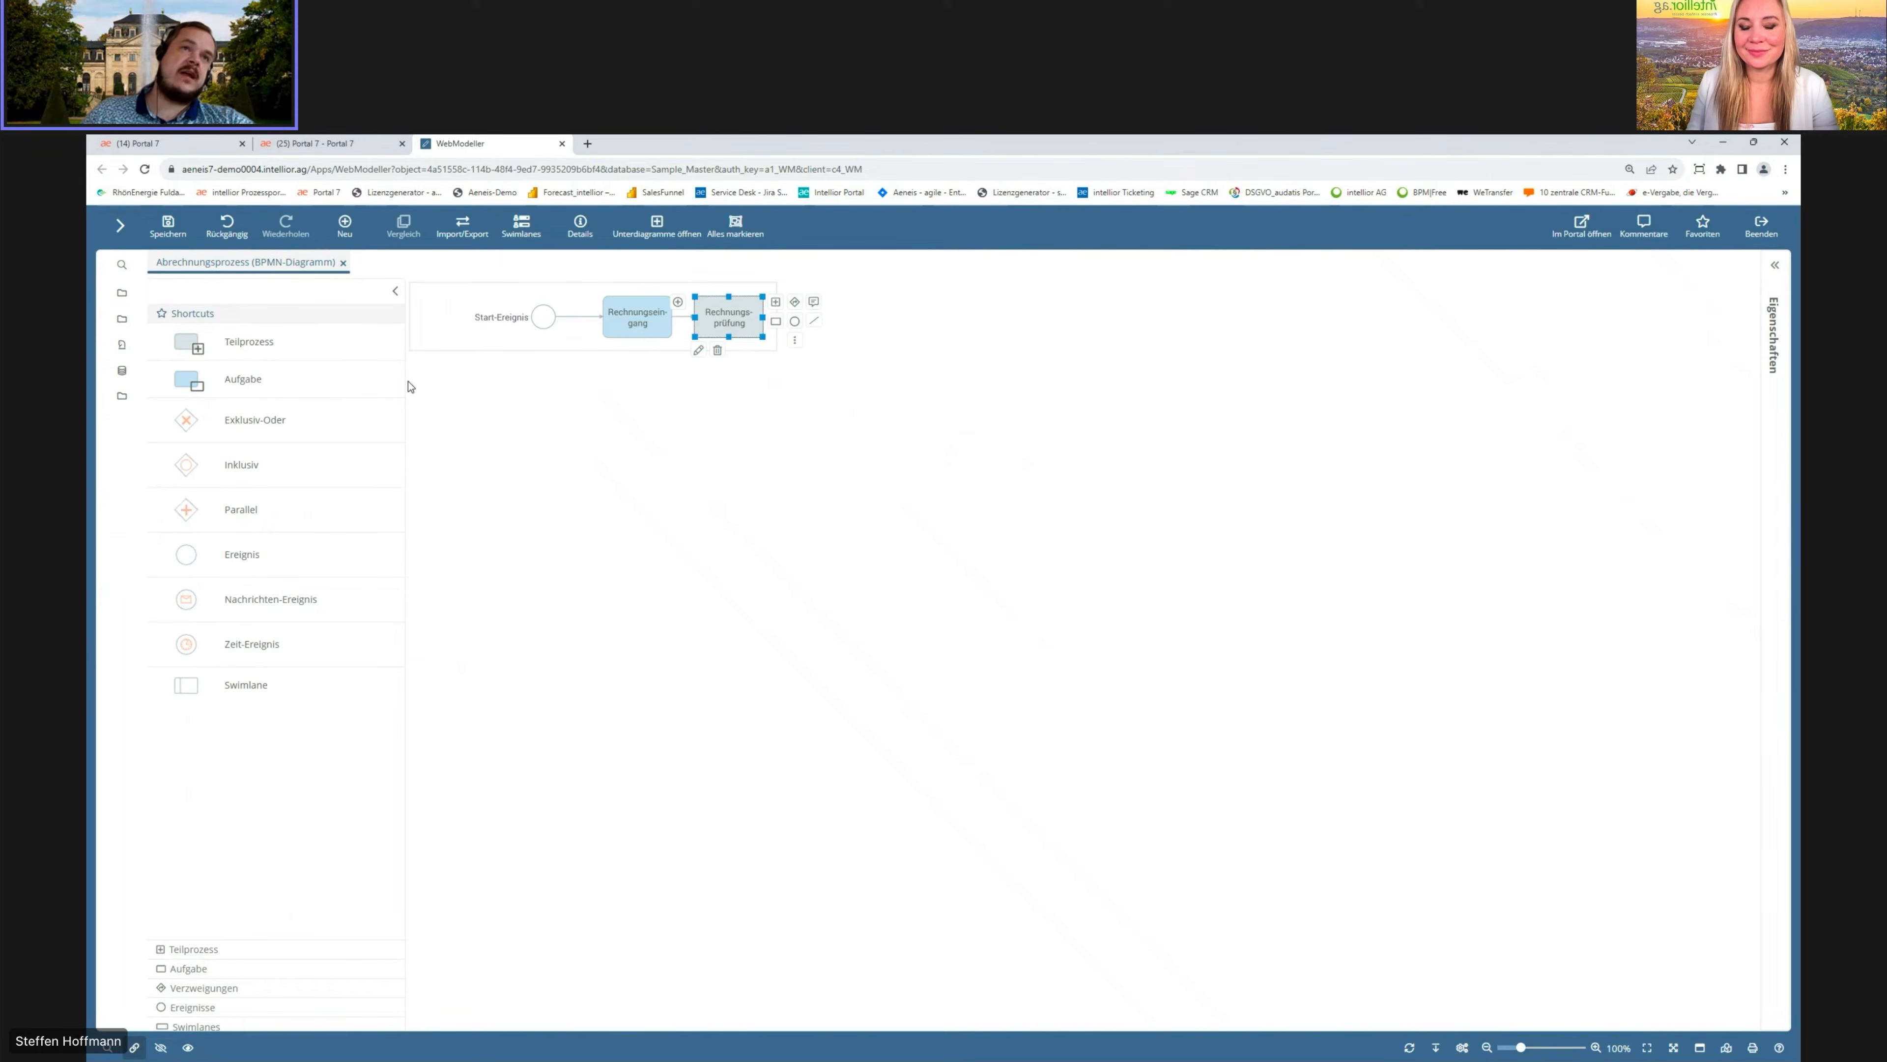
# Step: Add an exclusive gateway labelled korrekt? after Rechnungsprüfung
pyautogui.moveTo(186, 424); pyautogui.dragTo(764, 314)
pyautogui.write('korrekt')
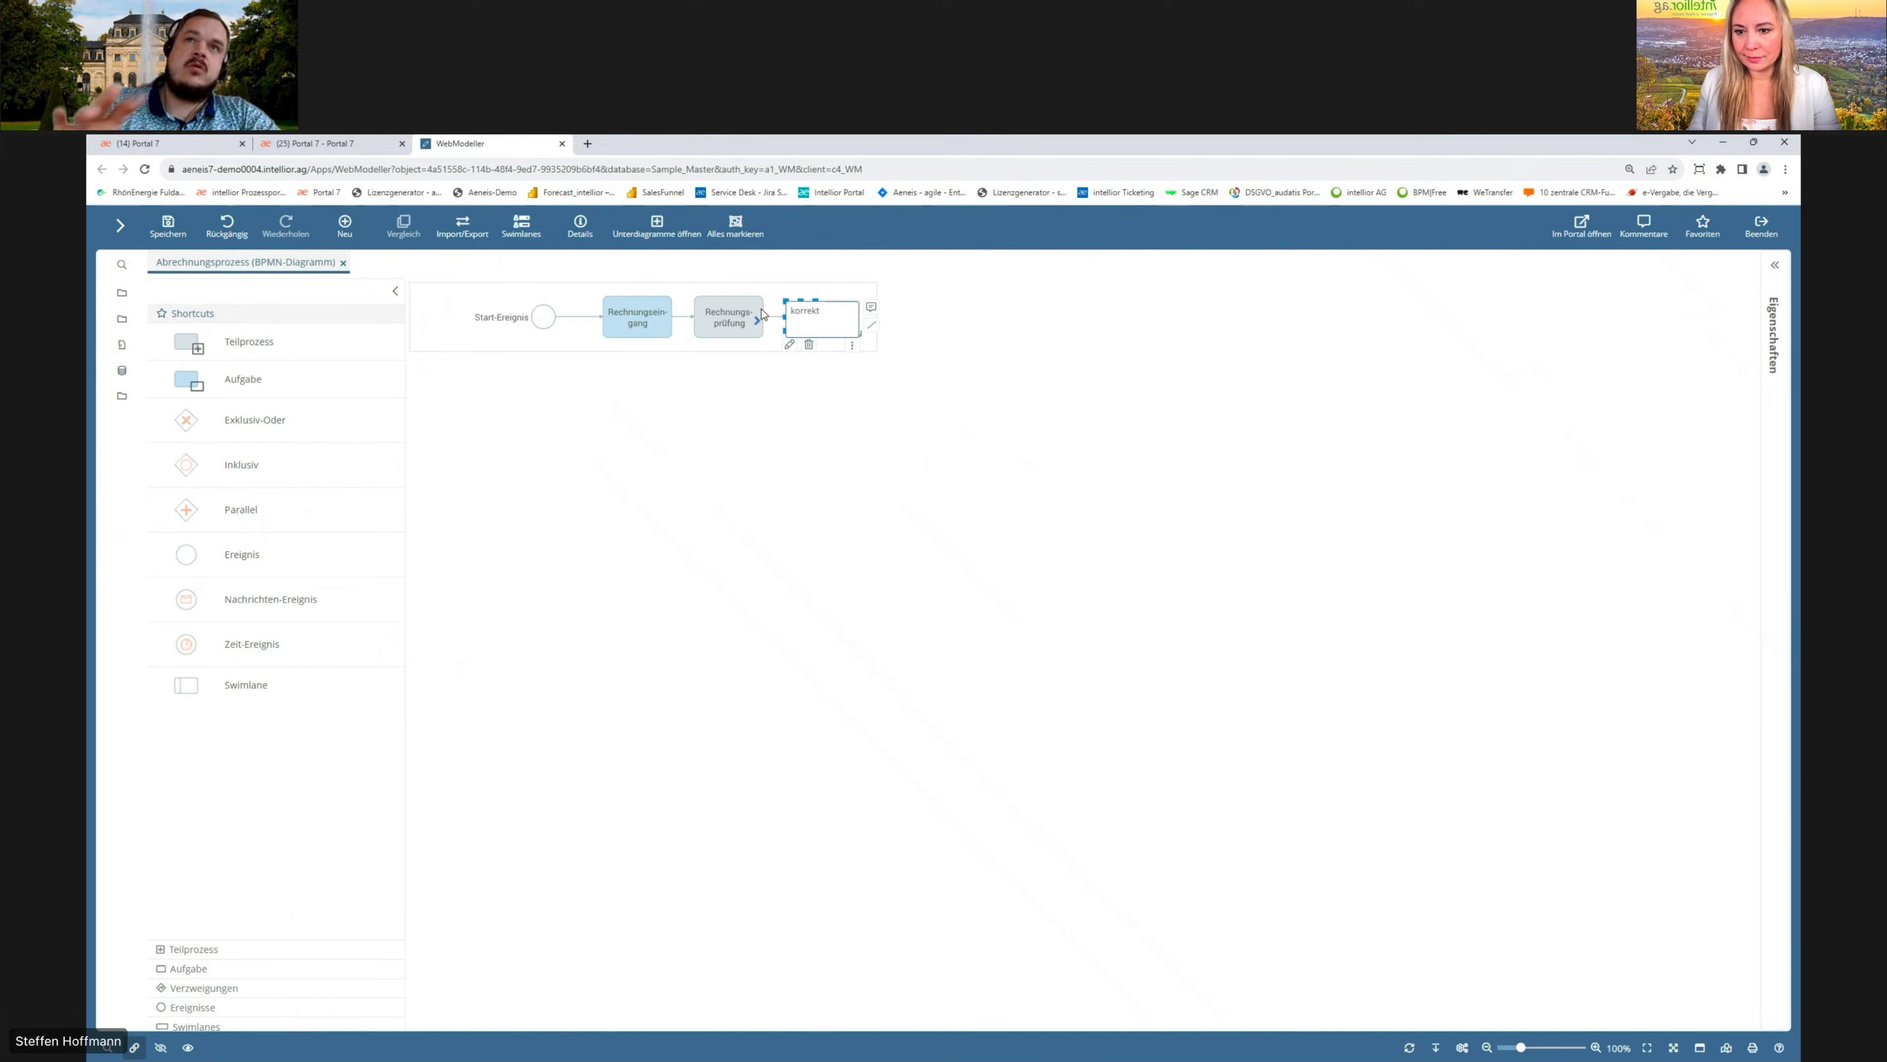
pyautogui.press('Return')
# Step: Append a task named Rechnung buchen to the gateway's outgoing branch
pyautogui.click(830, 331)
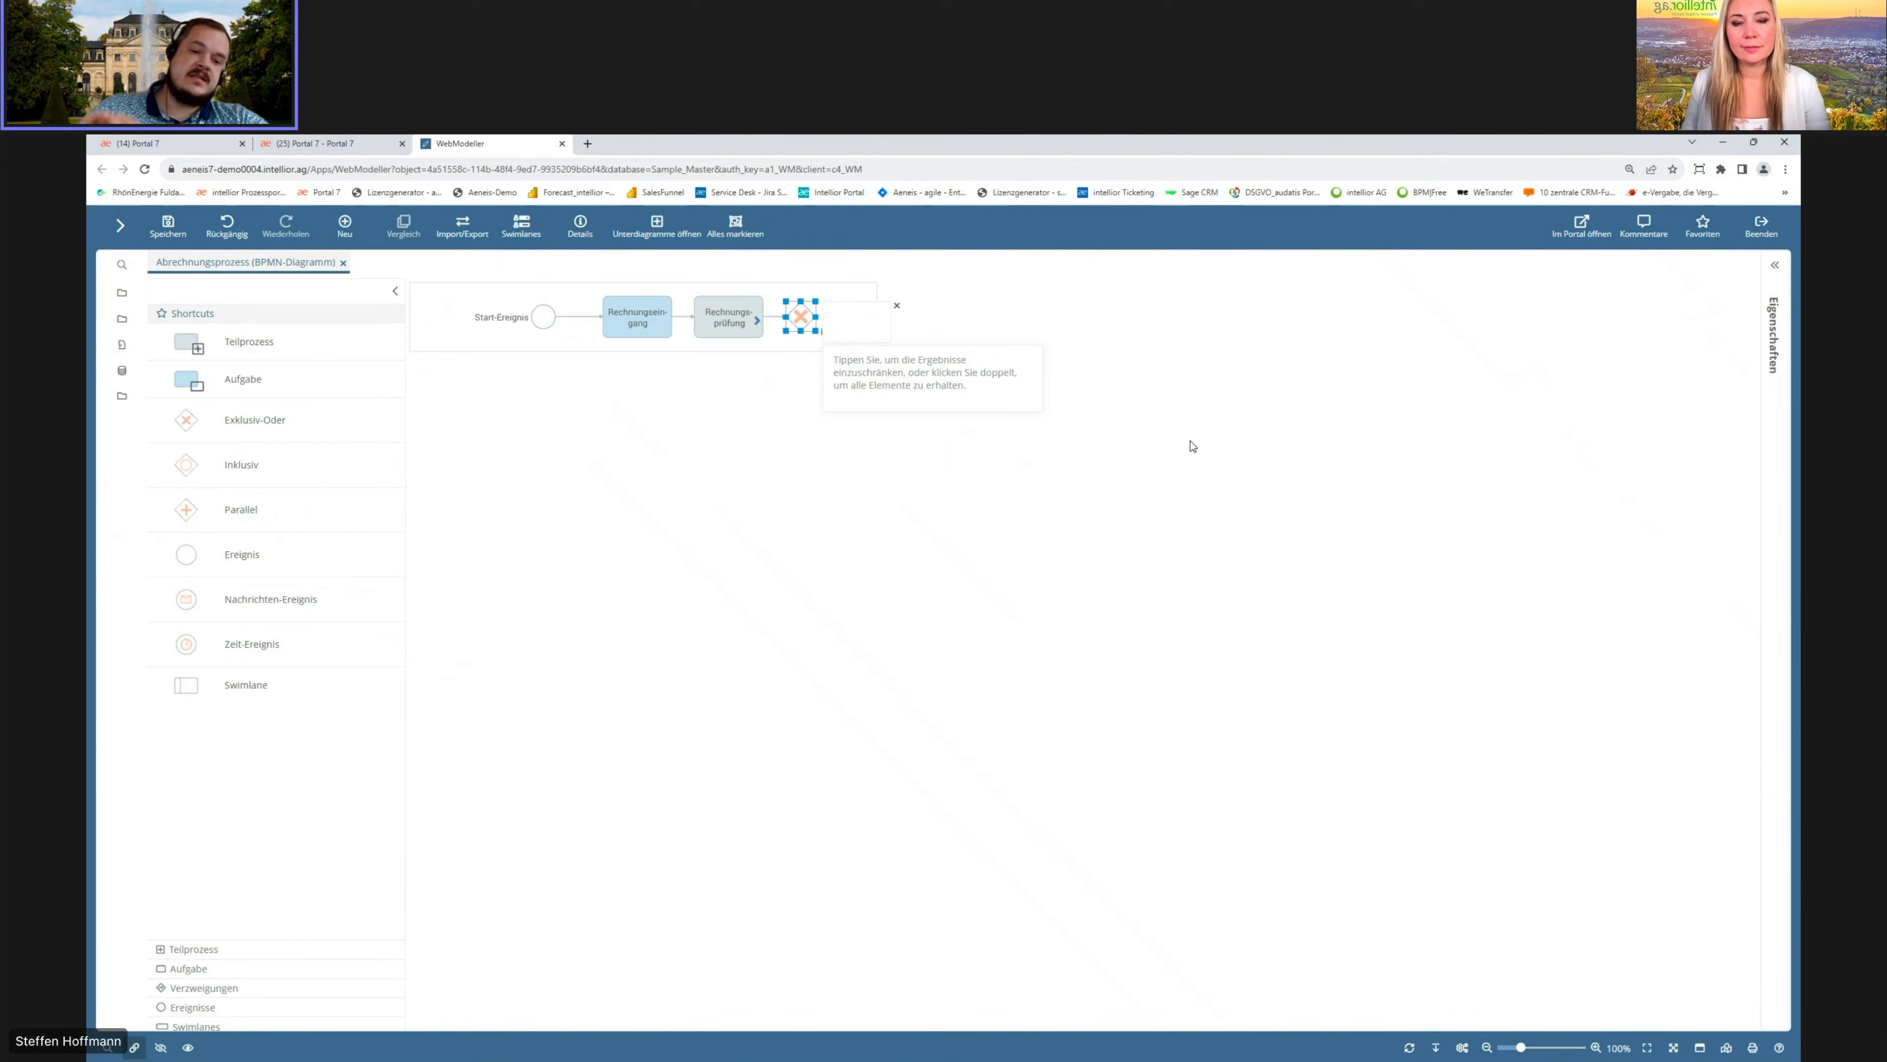
pyautogui.write('Rechnung')
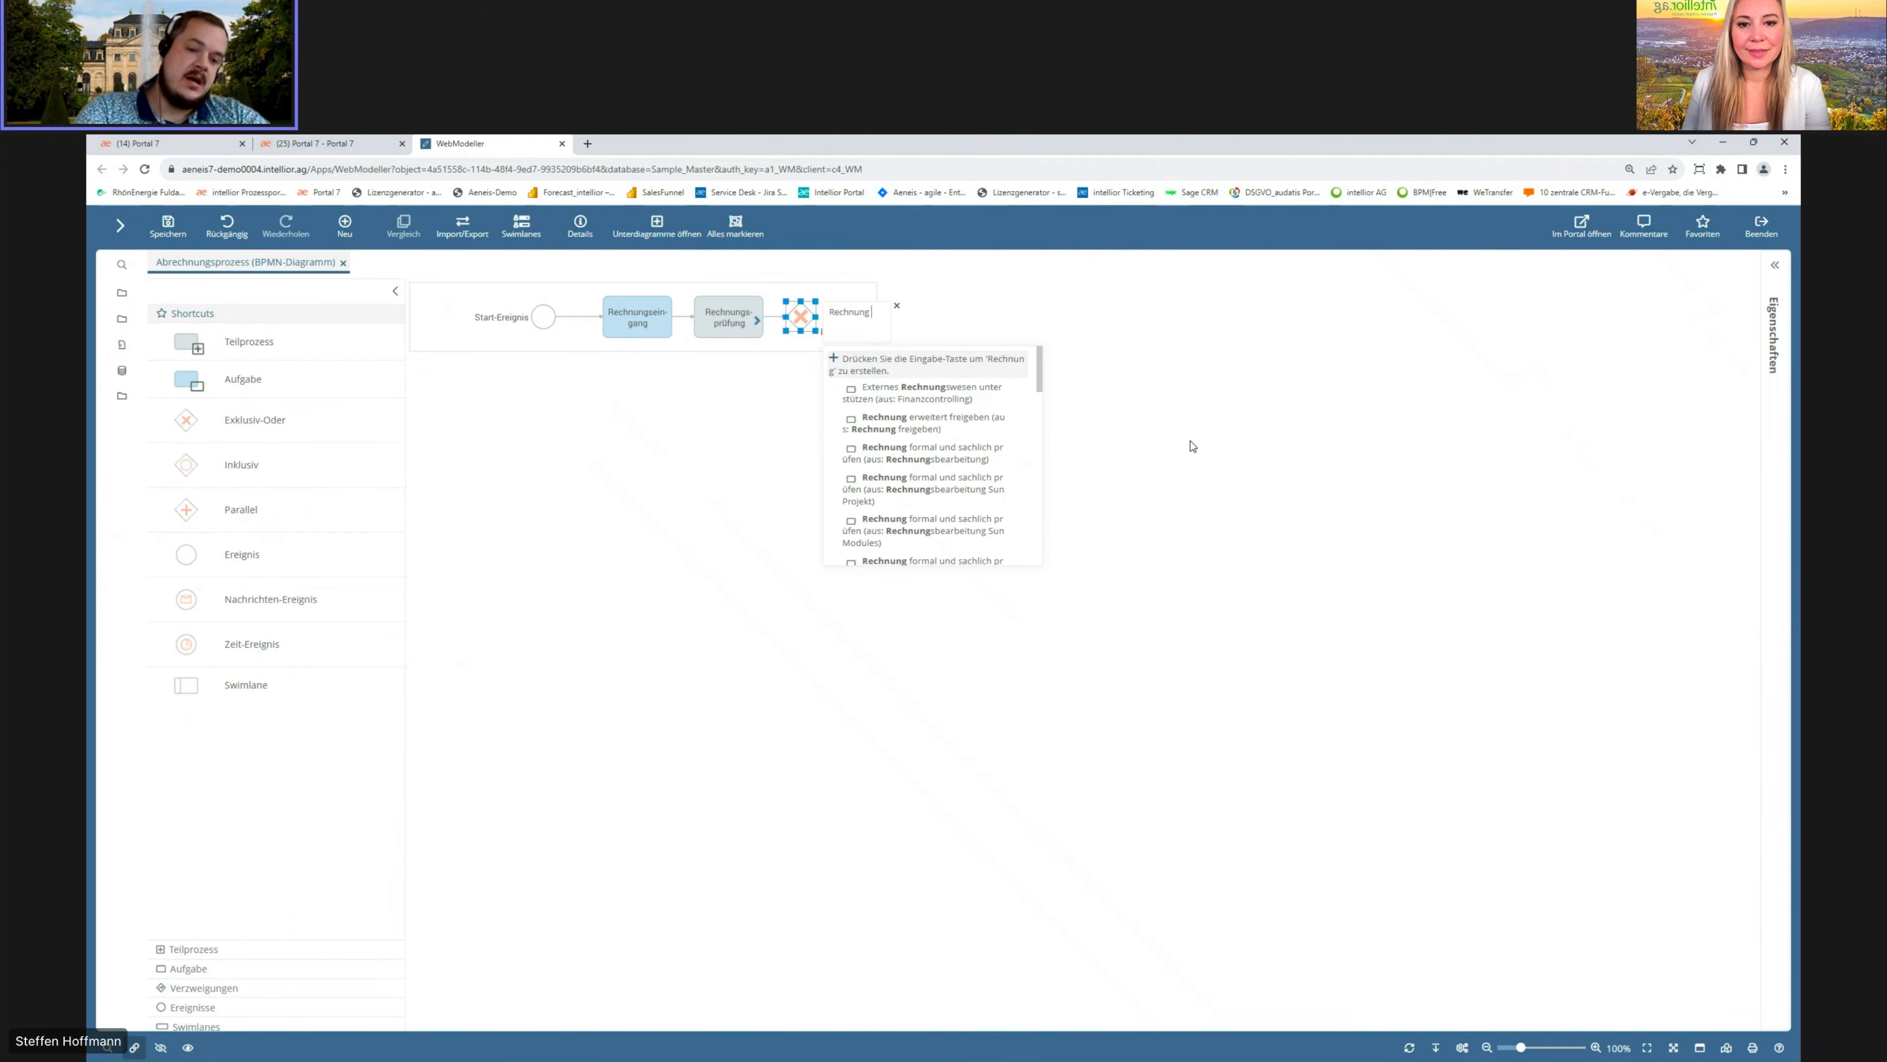
pyautogui.write(' buchen')
pyautogui.press('Return')
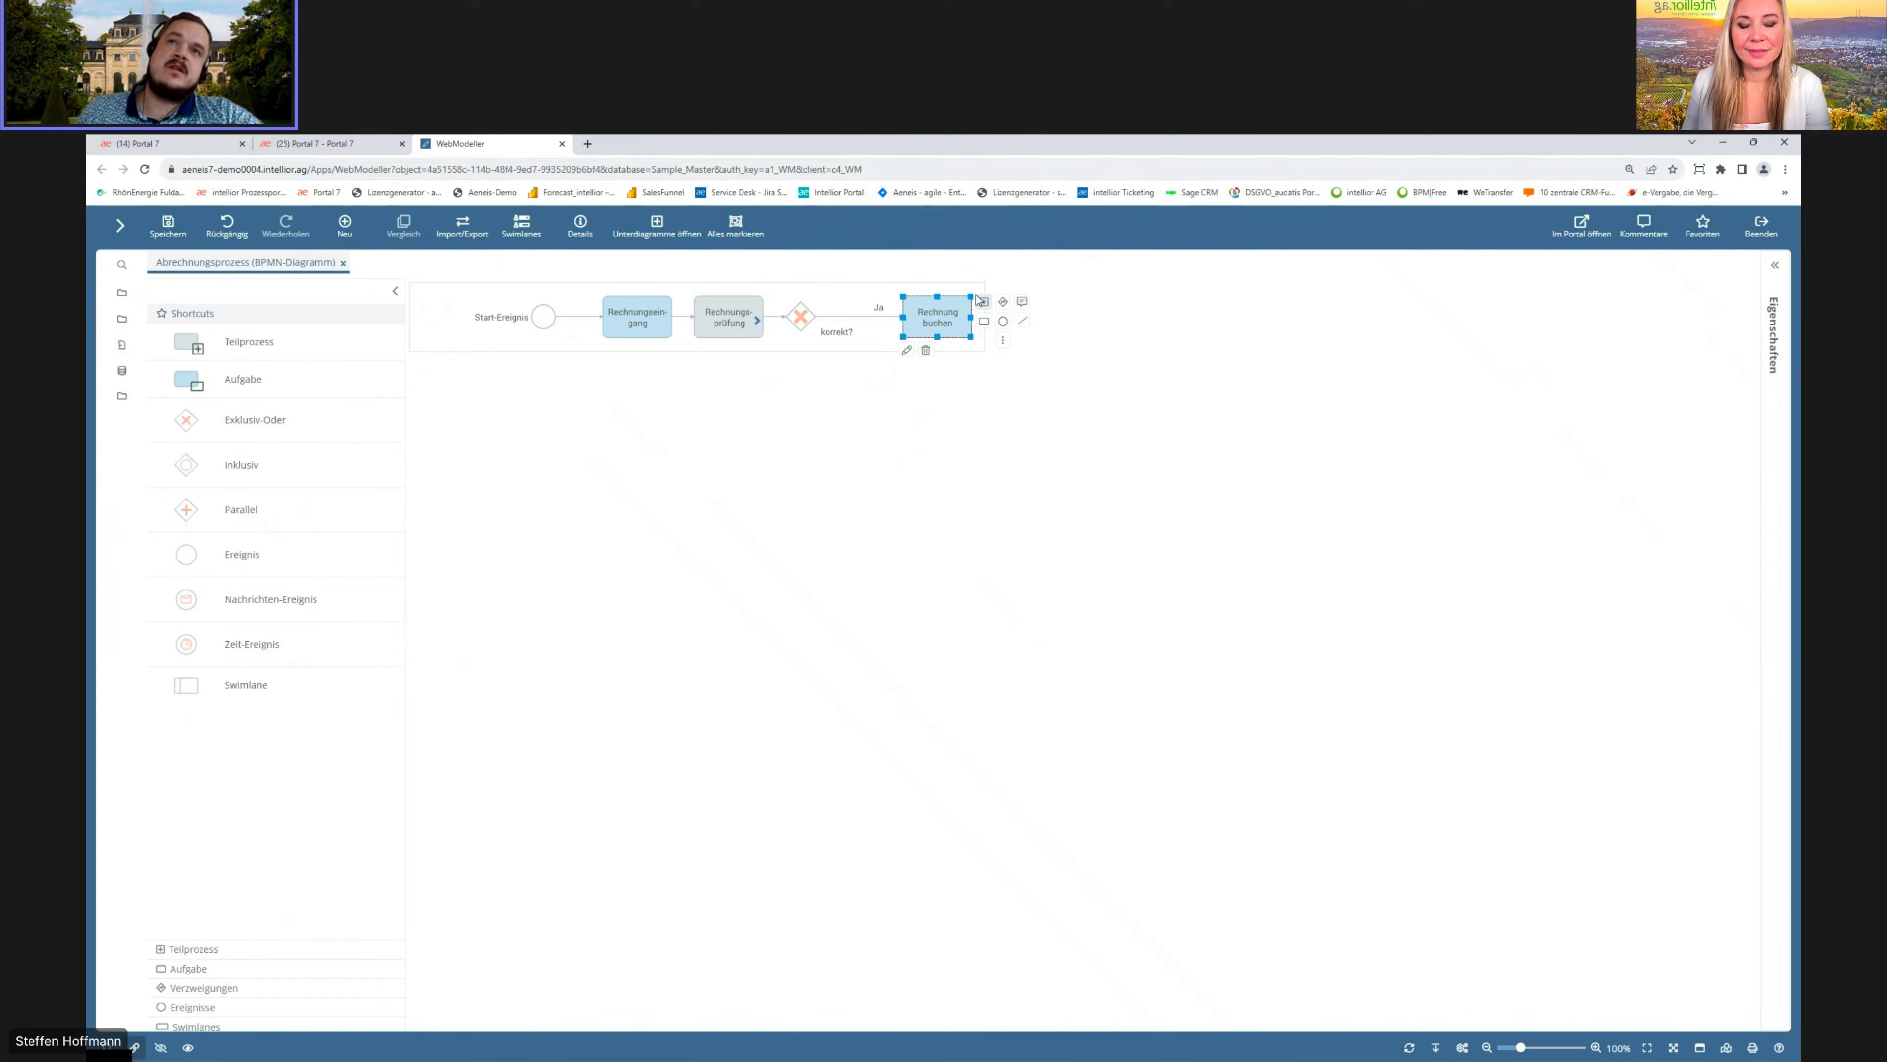
# Step: Append a task named Rechnung bezahlen after Rechnung buchen
pyautogui.click(984, 322)
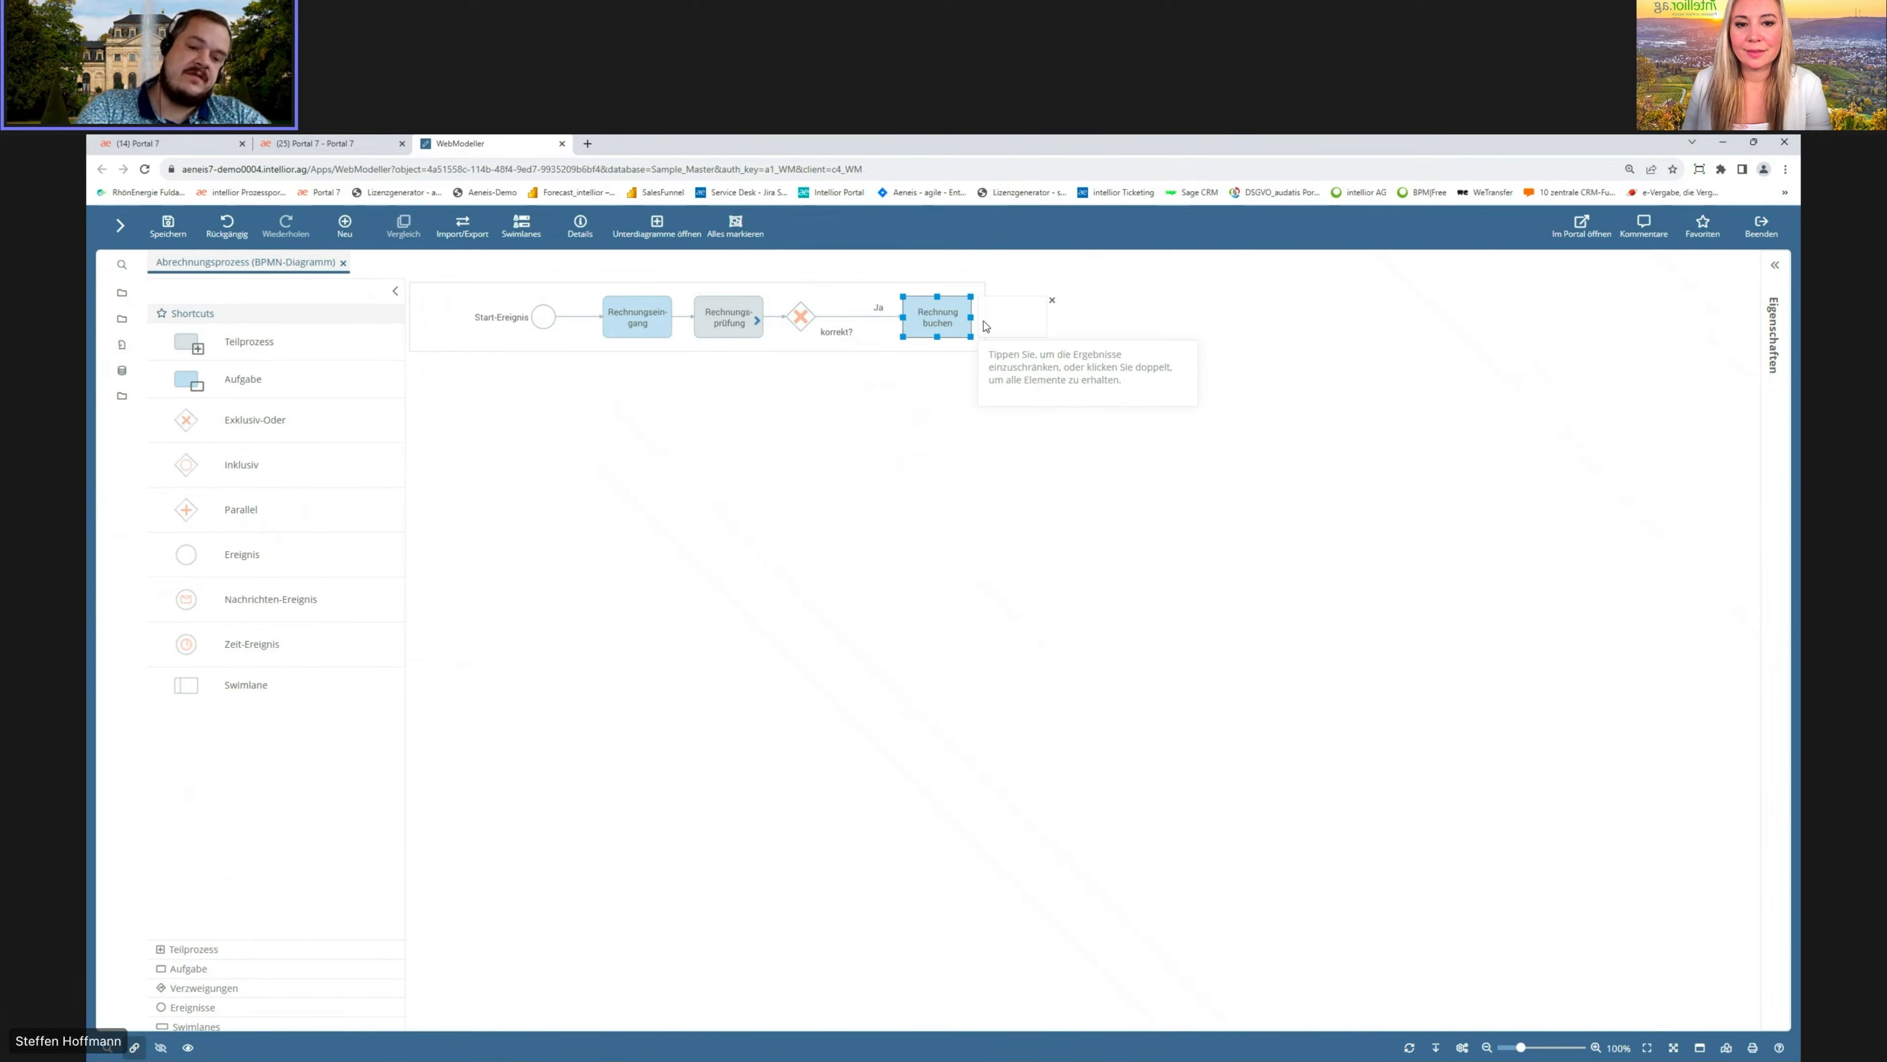
pyautogui.write('Rechnun')
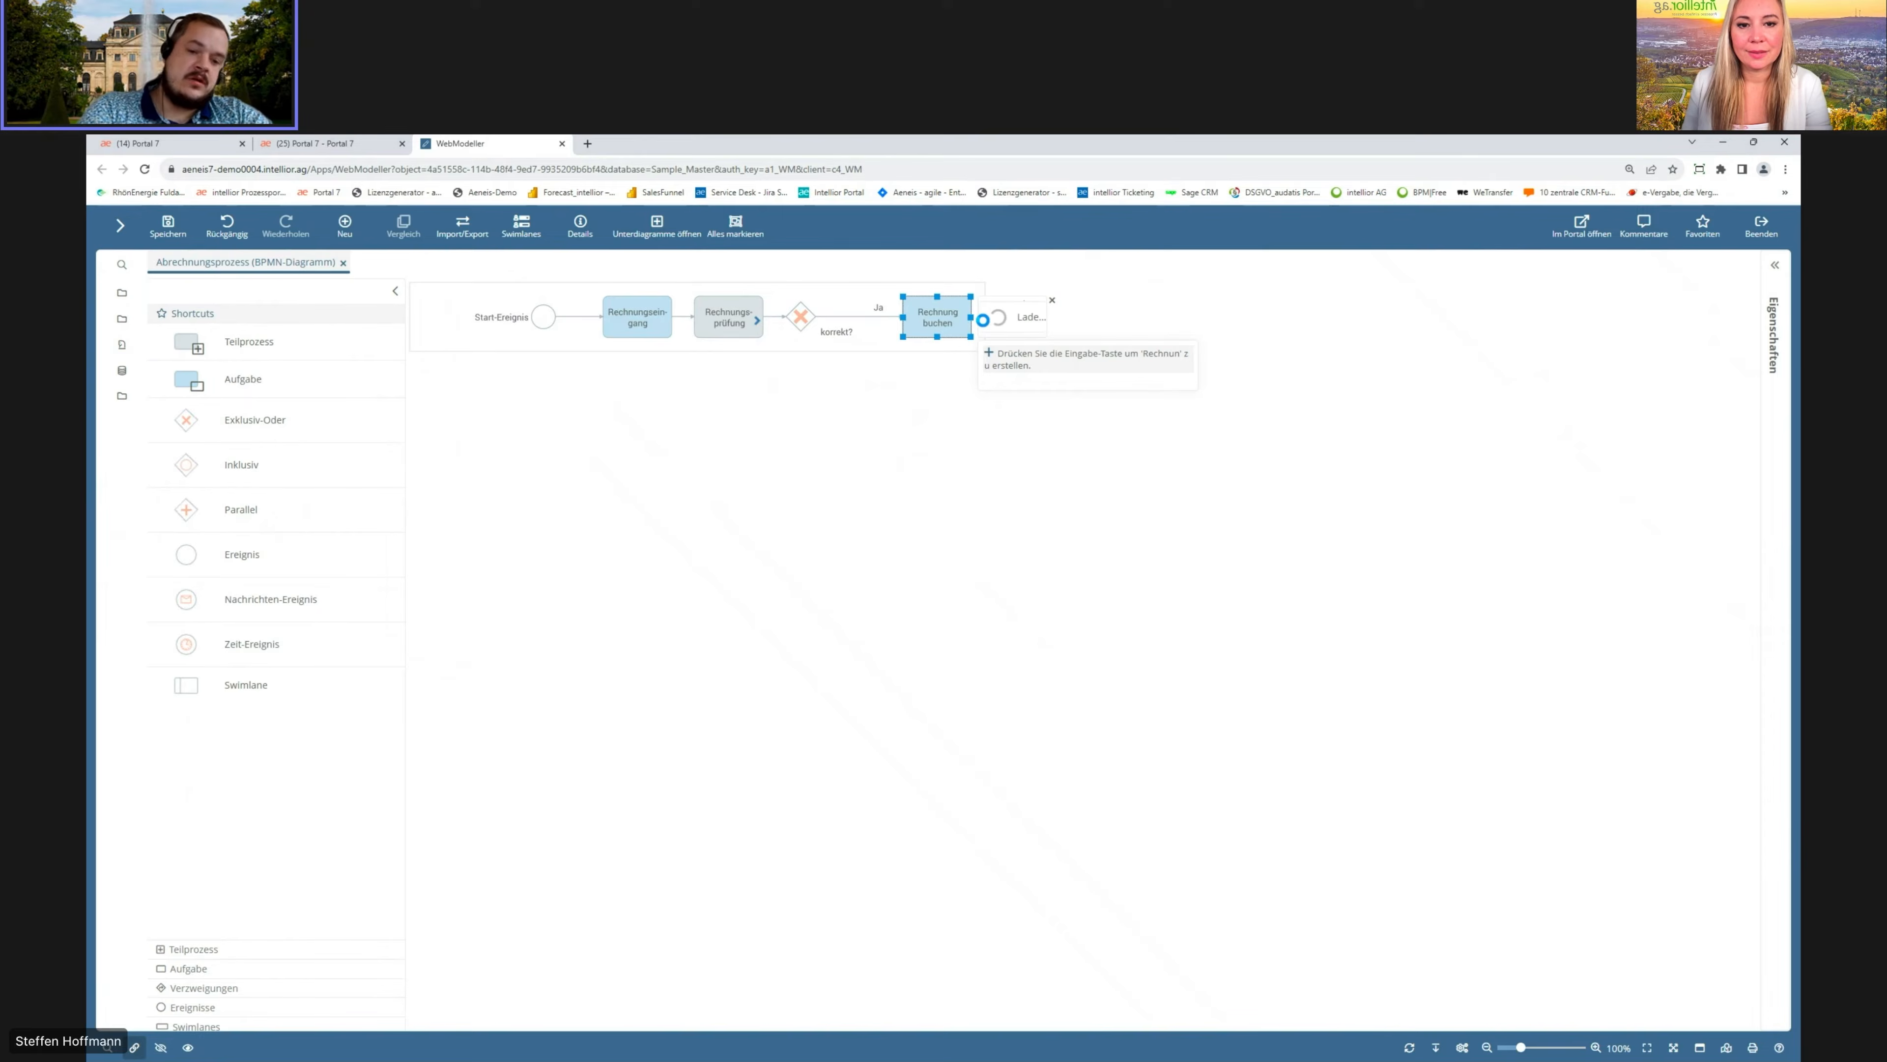
pyautogui.write('g bezahlen')
pyautogui.press('Return')
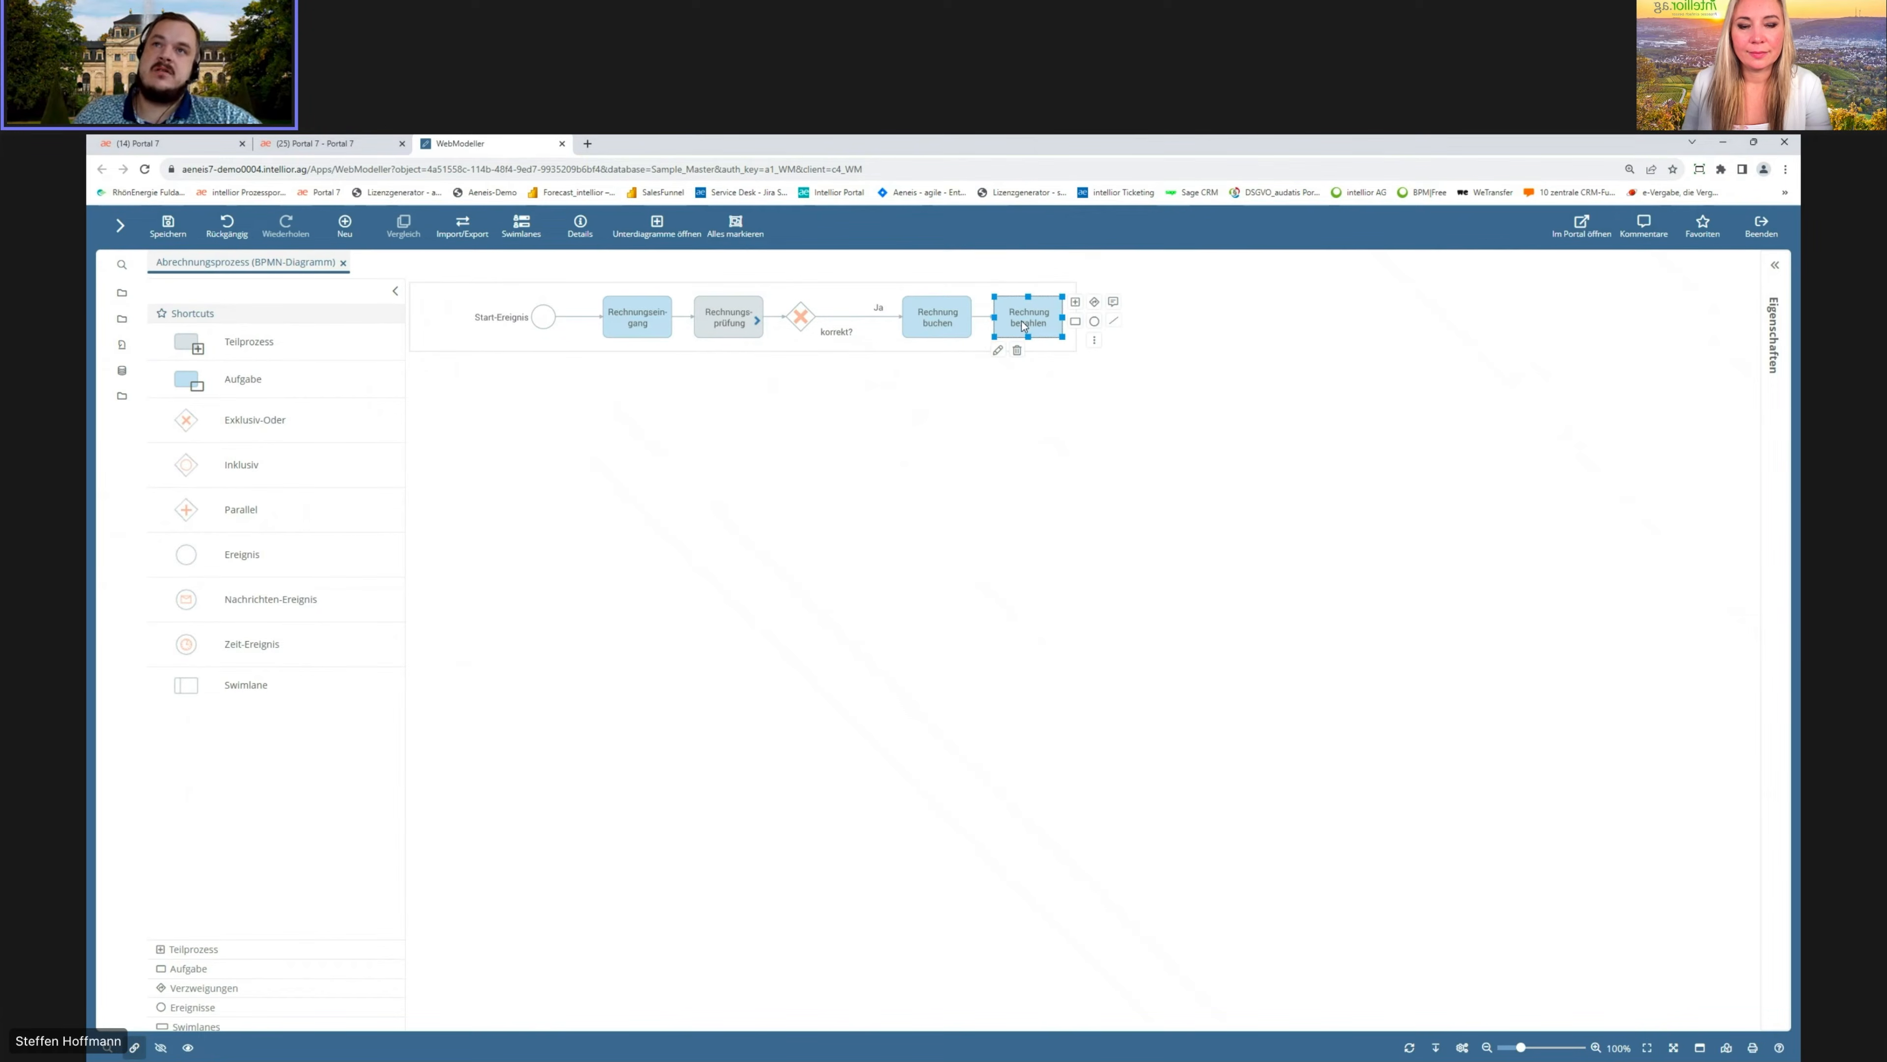
# Step: Append an end event named Ende after Rechnung bezahlen
pyautogui.click(1093, 321)
pyautogui.write('Ende')
pyautogui.press('Return')
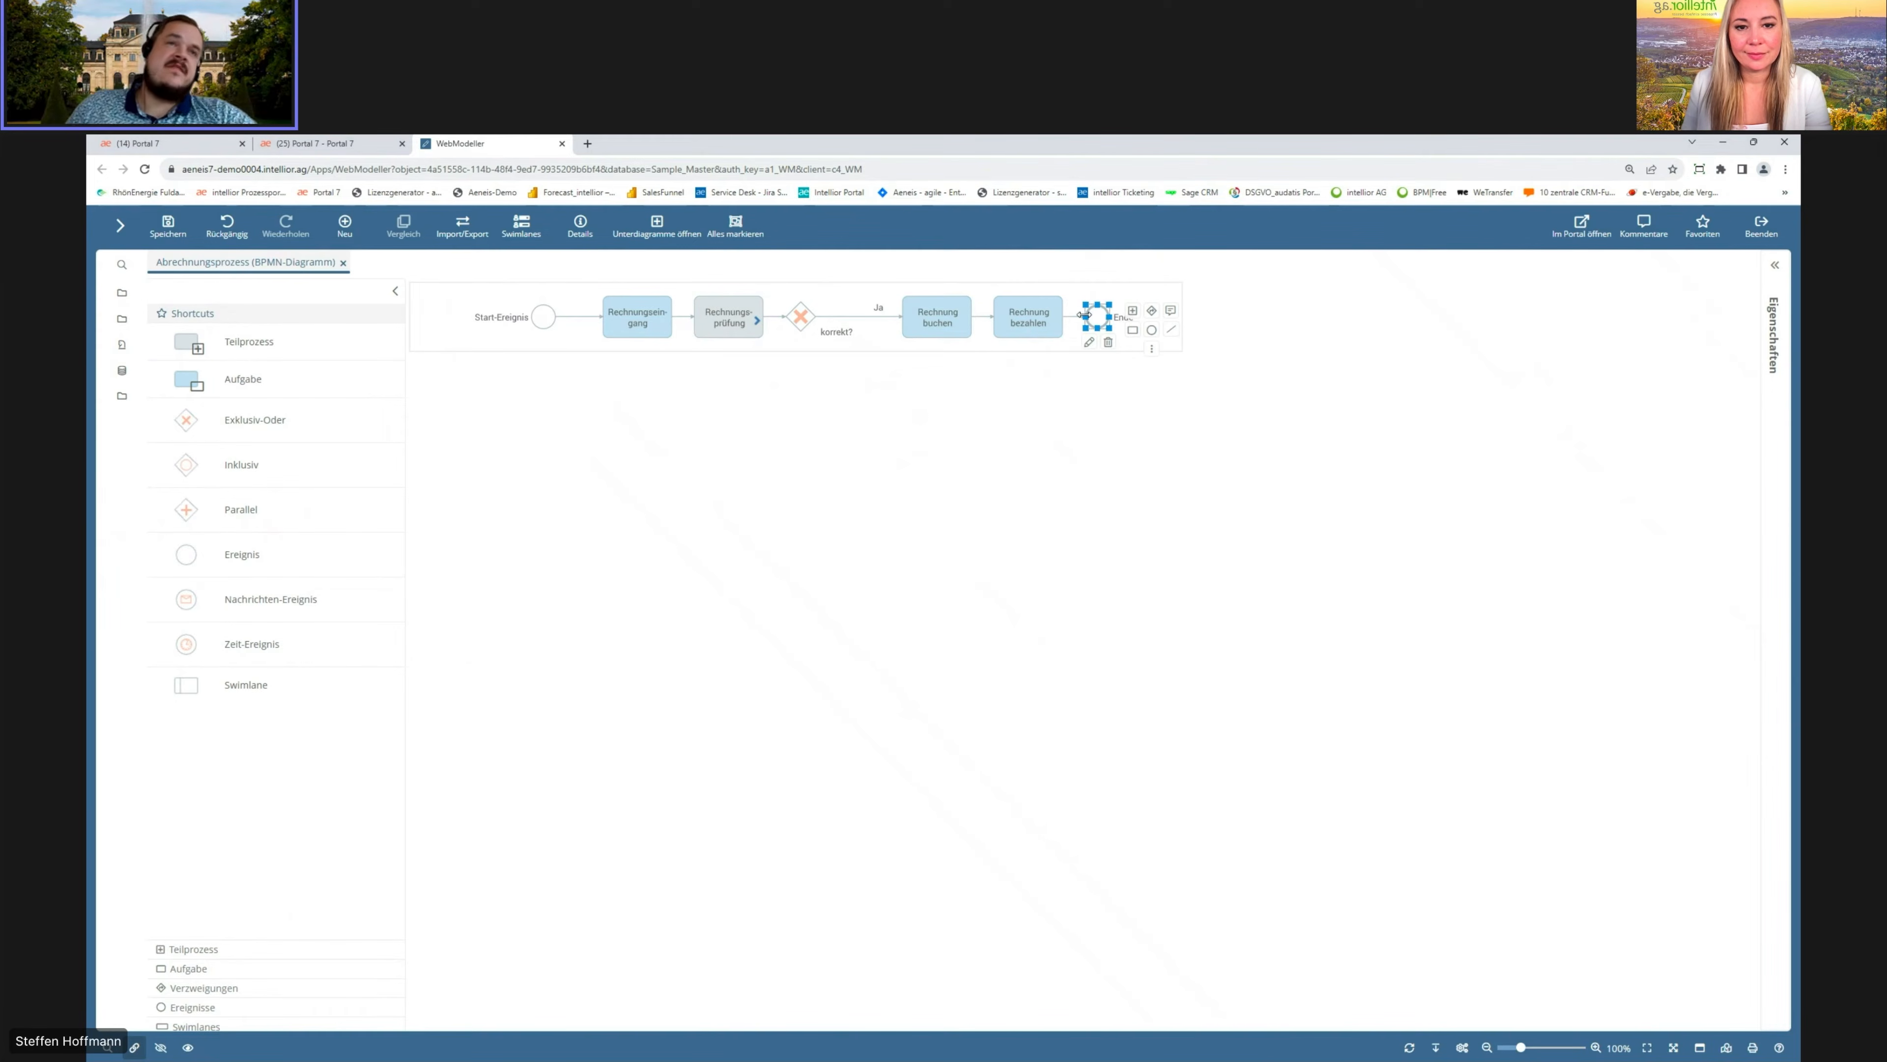
# Step: Add a task named Rechnung zurückweisen as a second branch of the gateway
pyautogui.moveTo(197, 383); pyautogui.dragTo(802, 321)
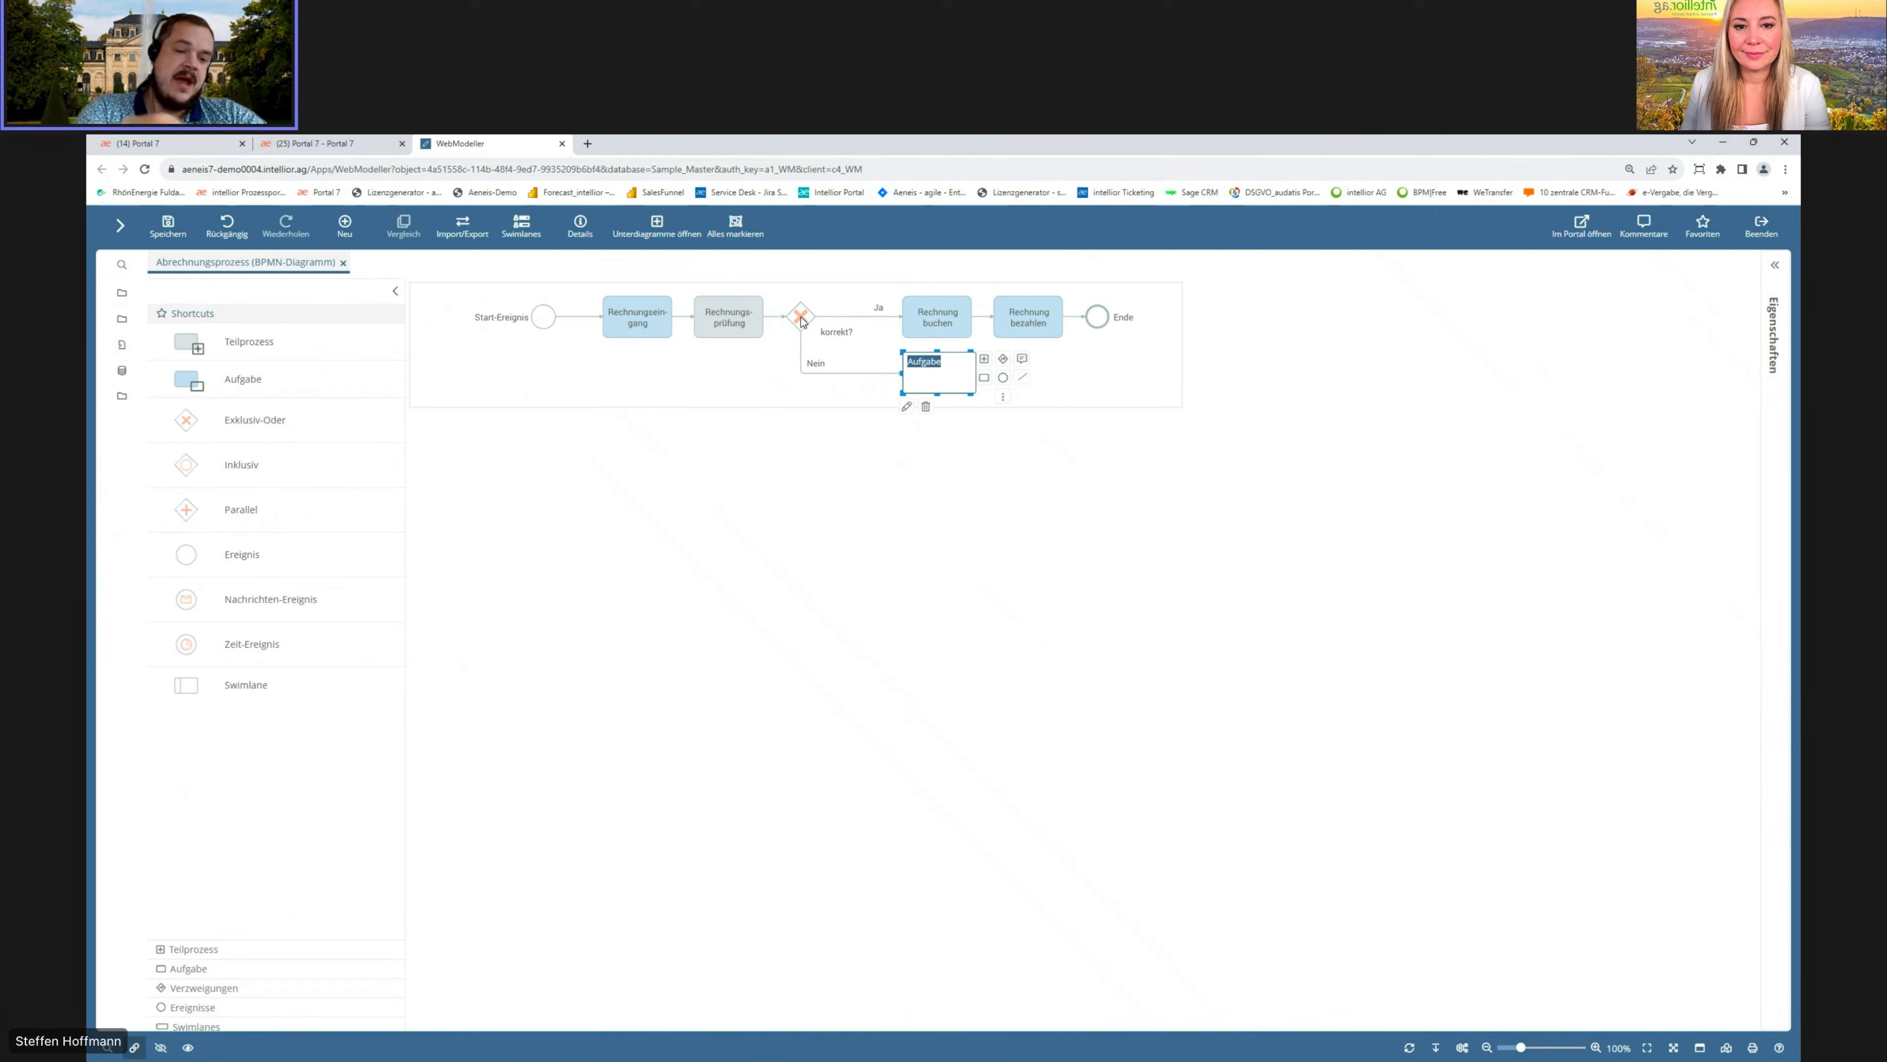
pyautogui.write('Rechnung zurückweisen')
pyautogui.press('Return')
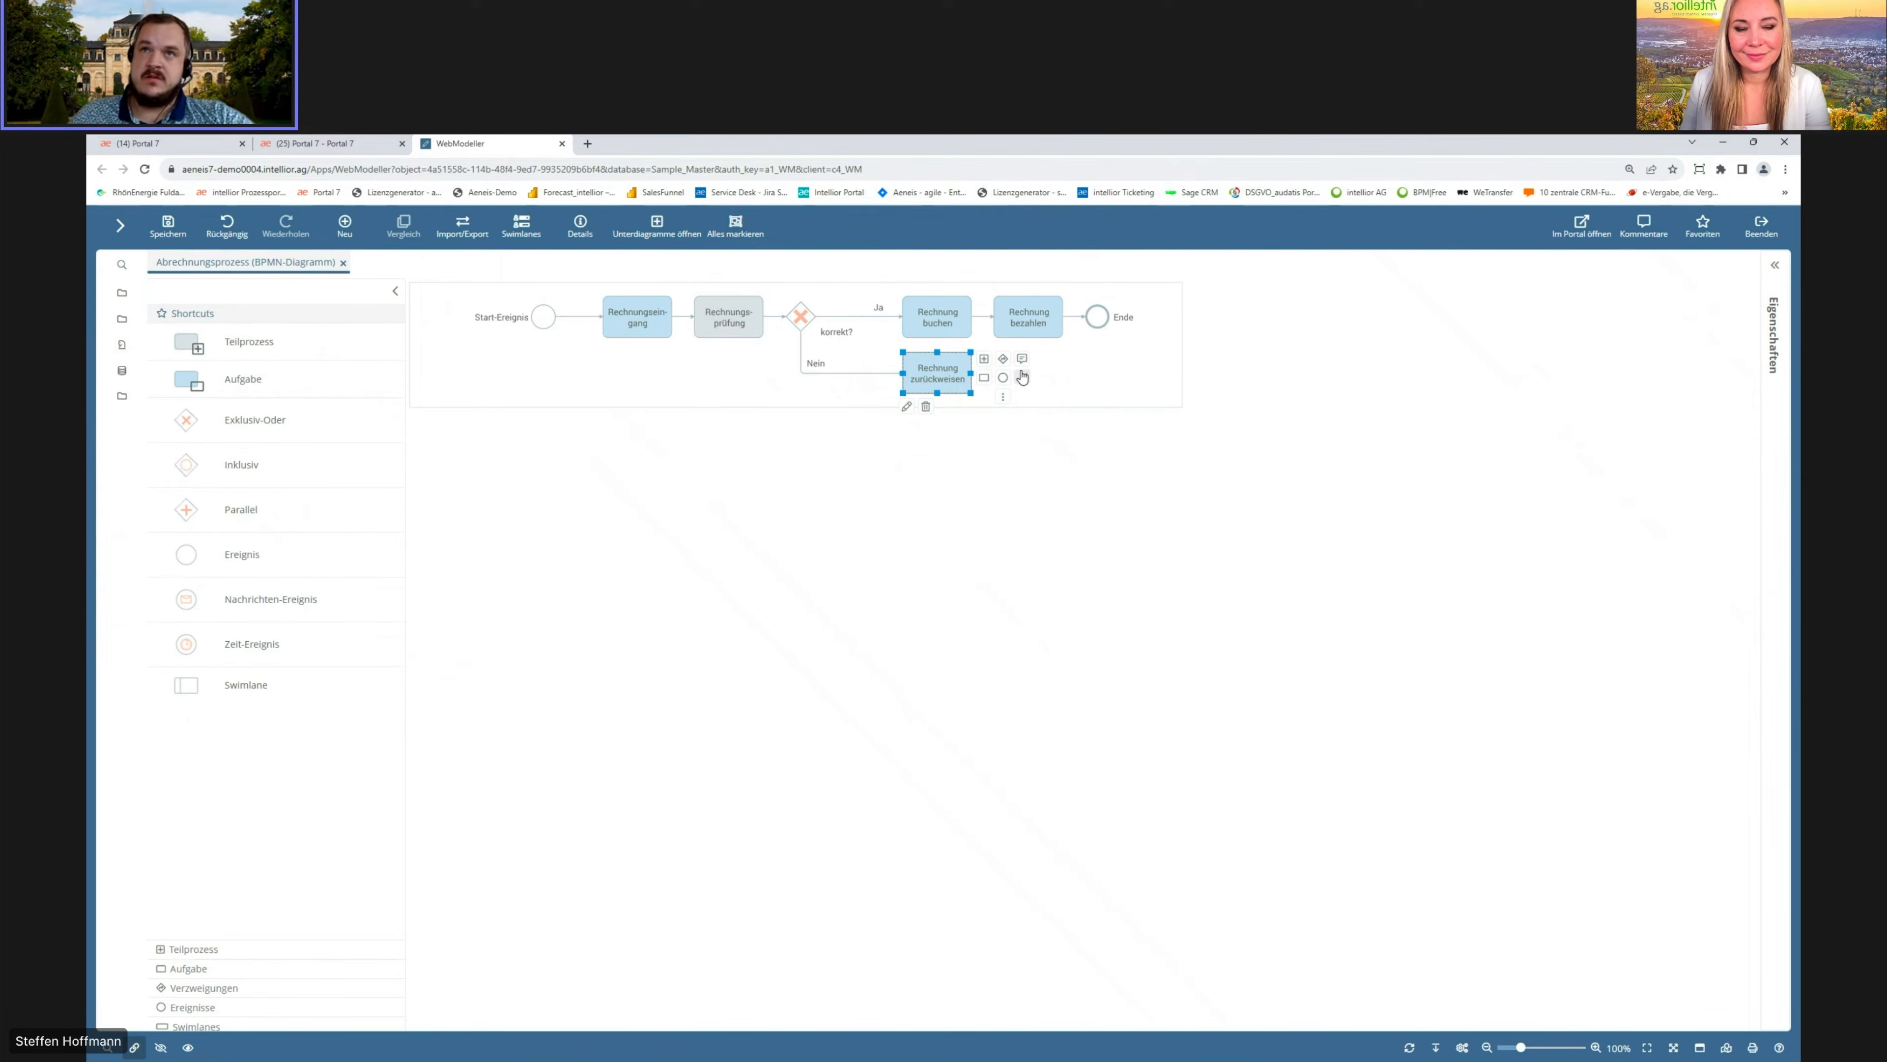
# Step: Connect Rechnung zurückweisen to the Ende event
pyautogui.click(1031, 386)
pyautogui.click(1097, 308)
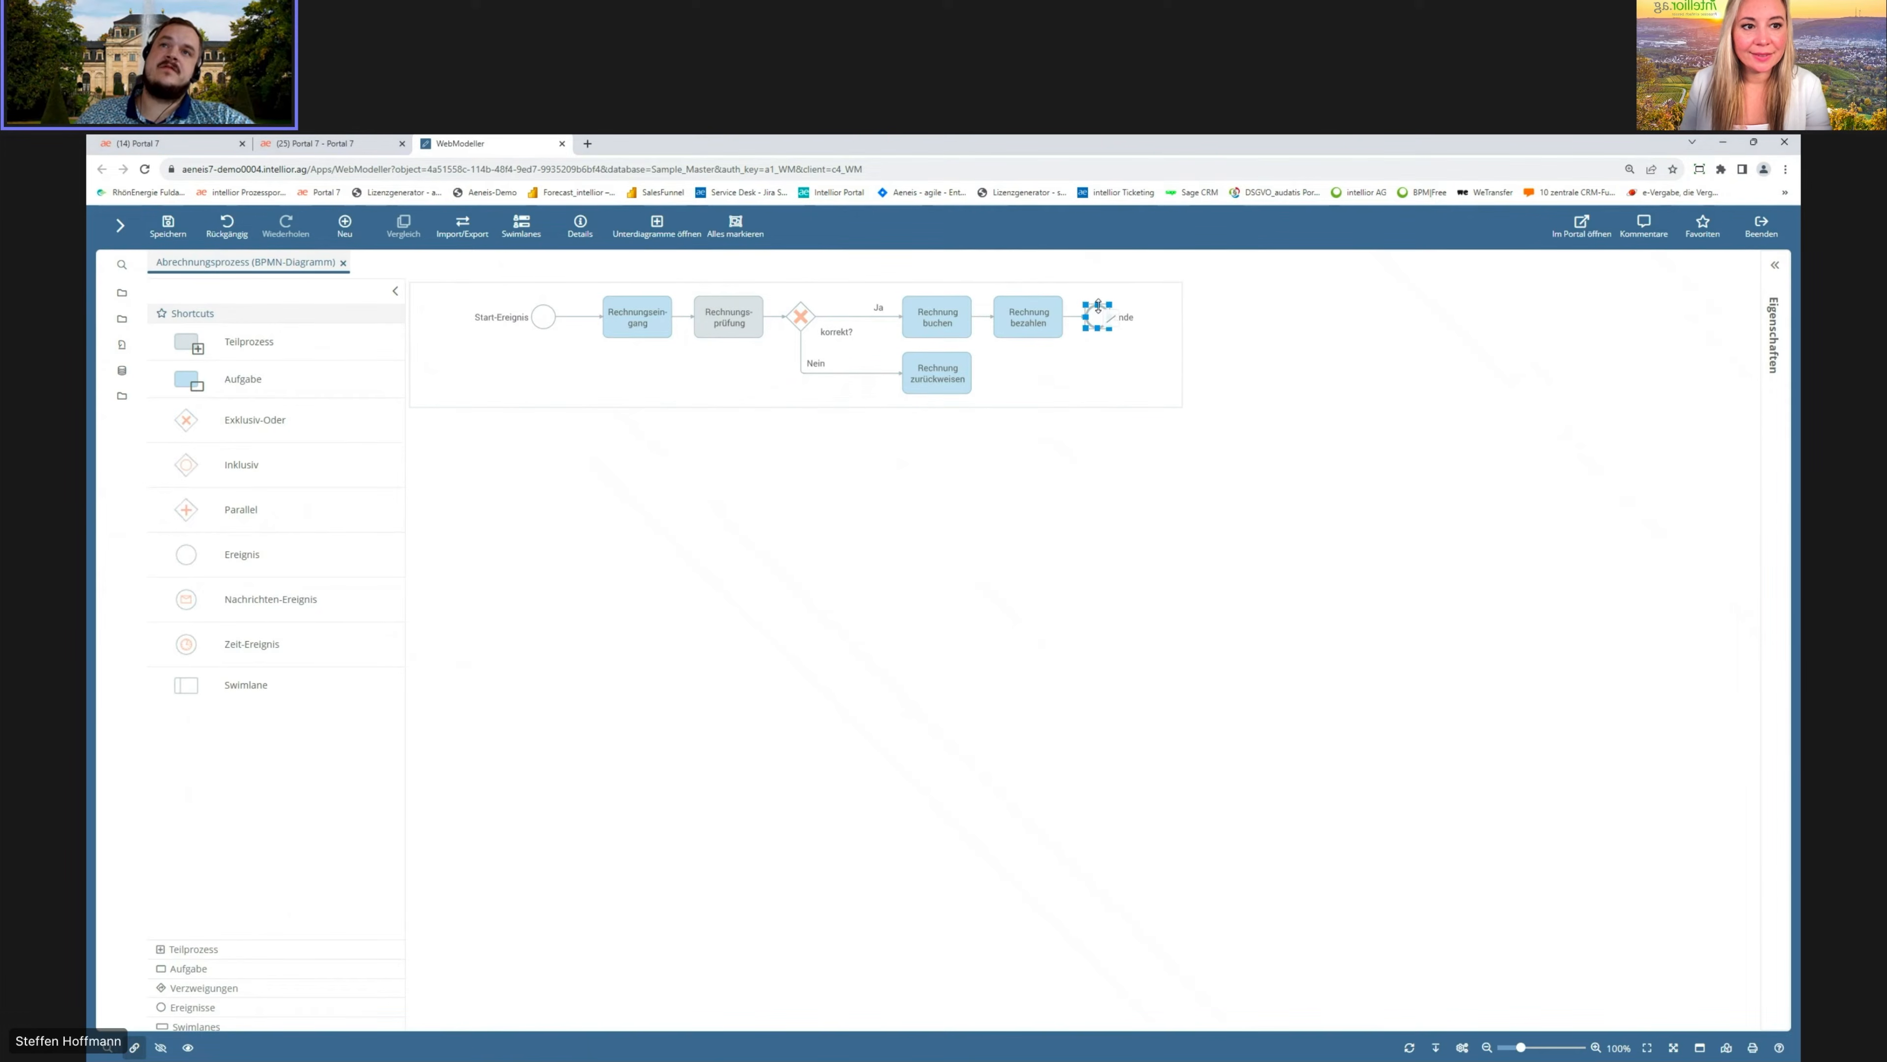
pyautogui.click(949, 450)
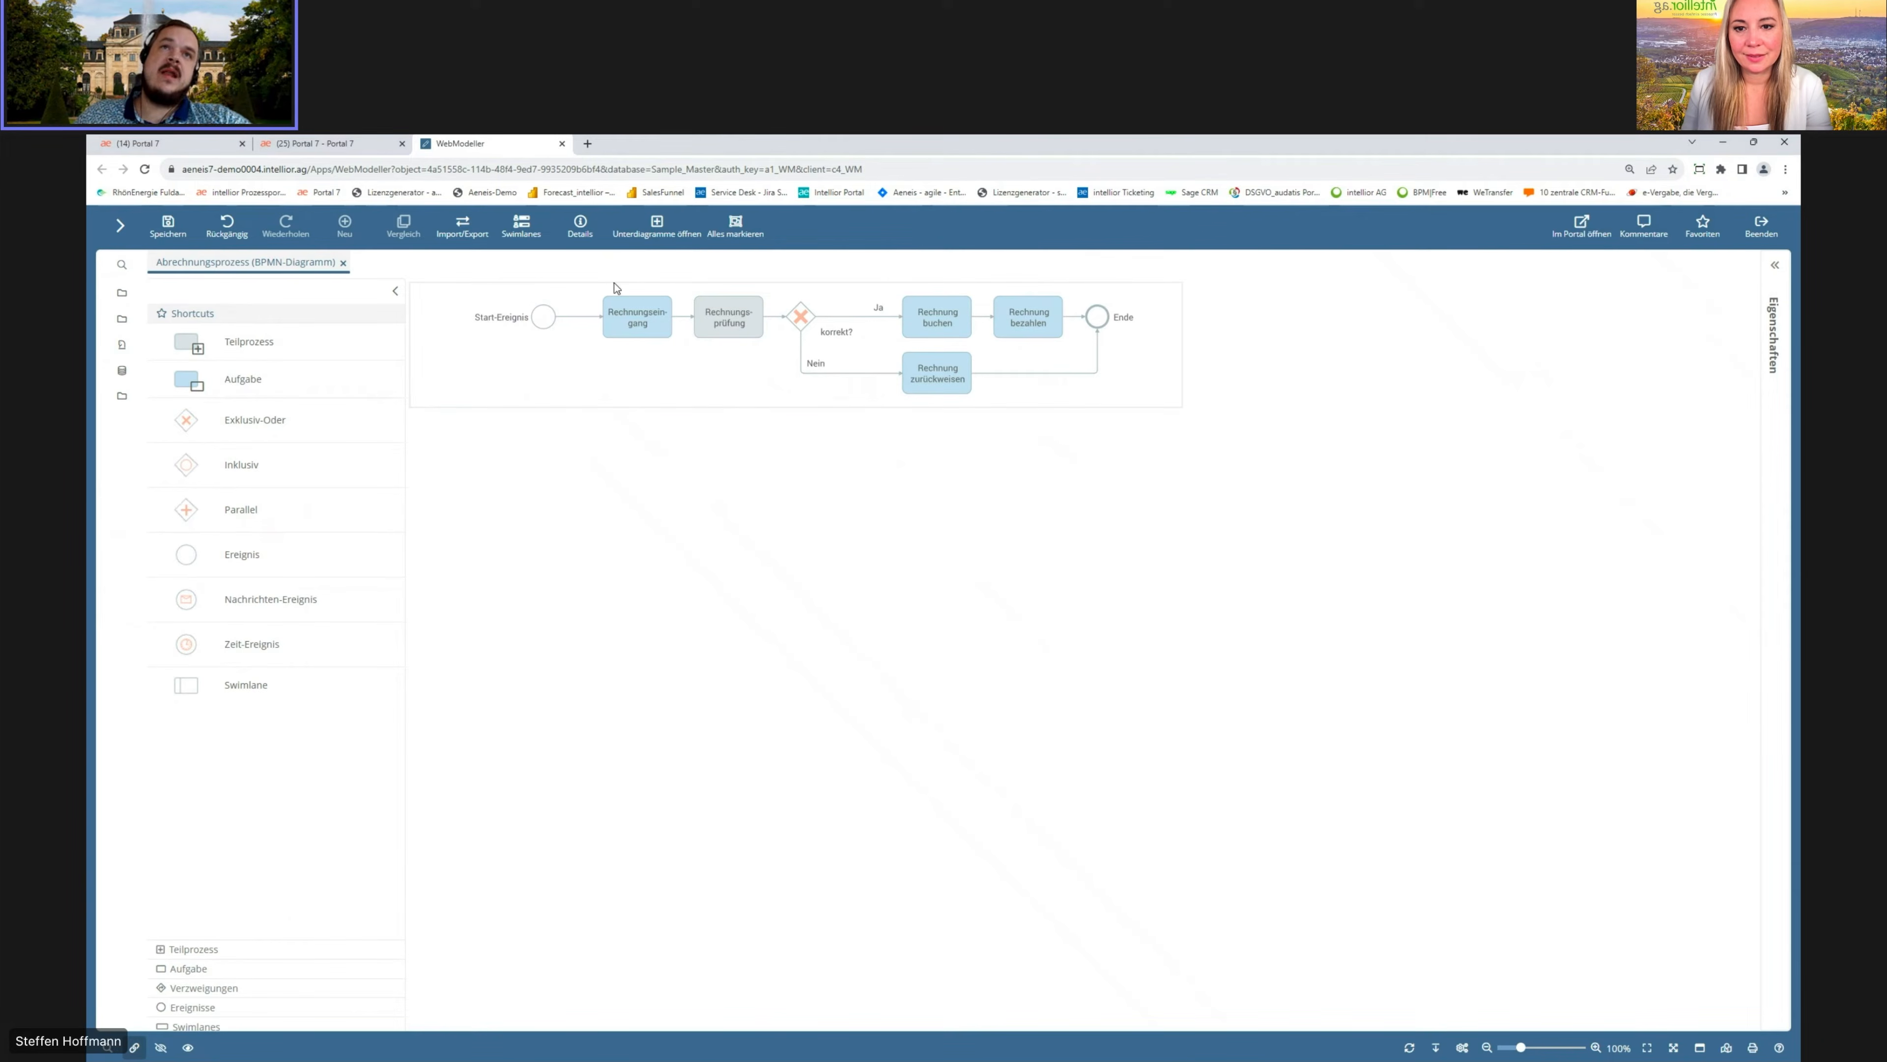
# Step: Add a Rolle swimlane performed by Azubi below the process
pyautogui.click(528, 227)
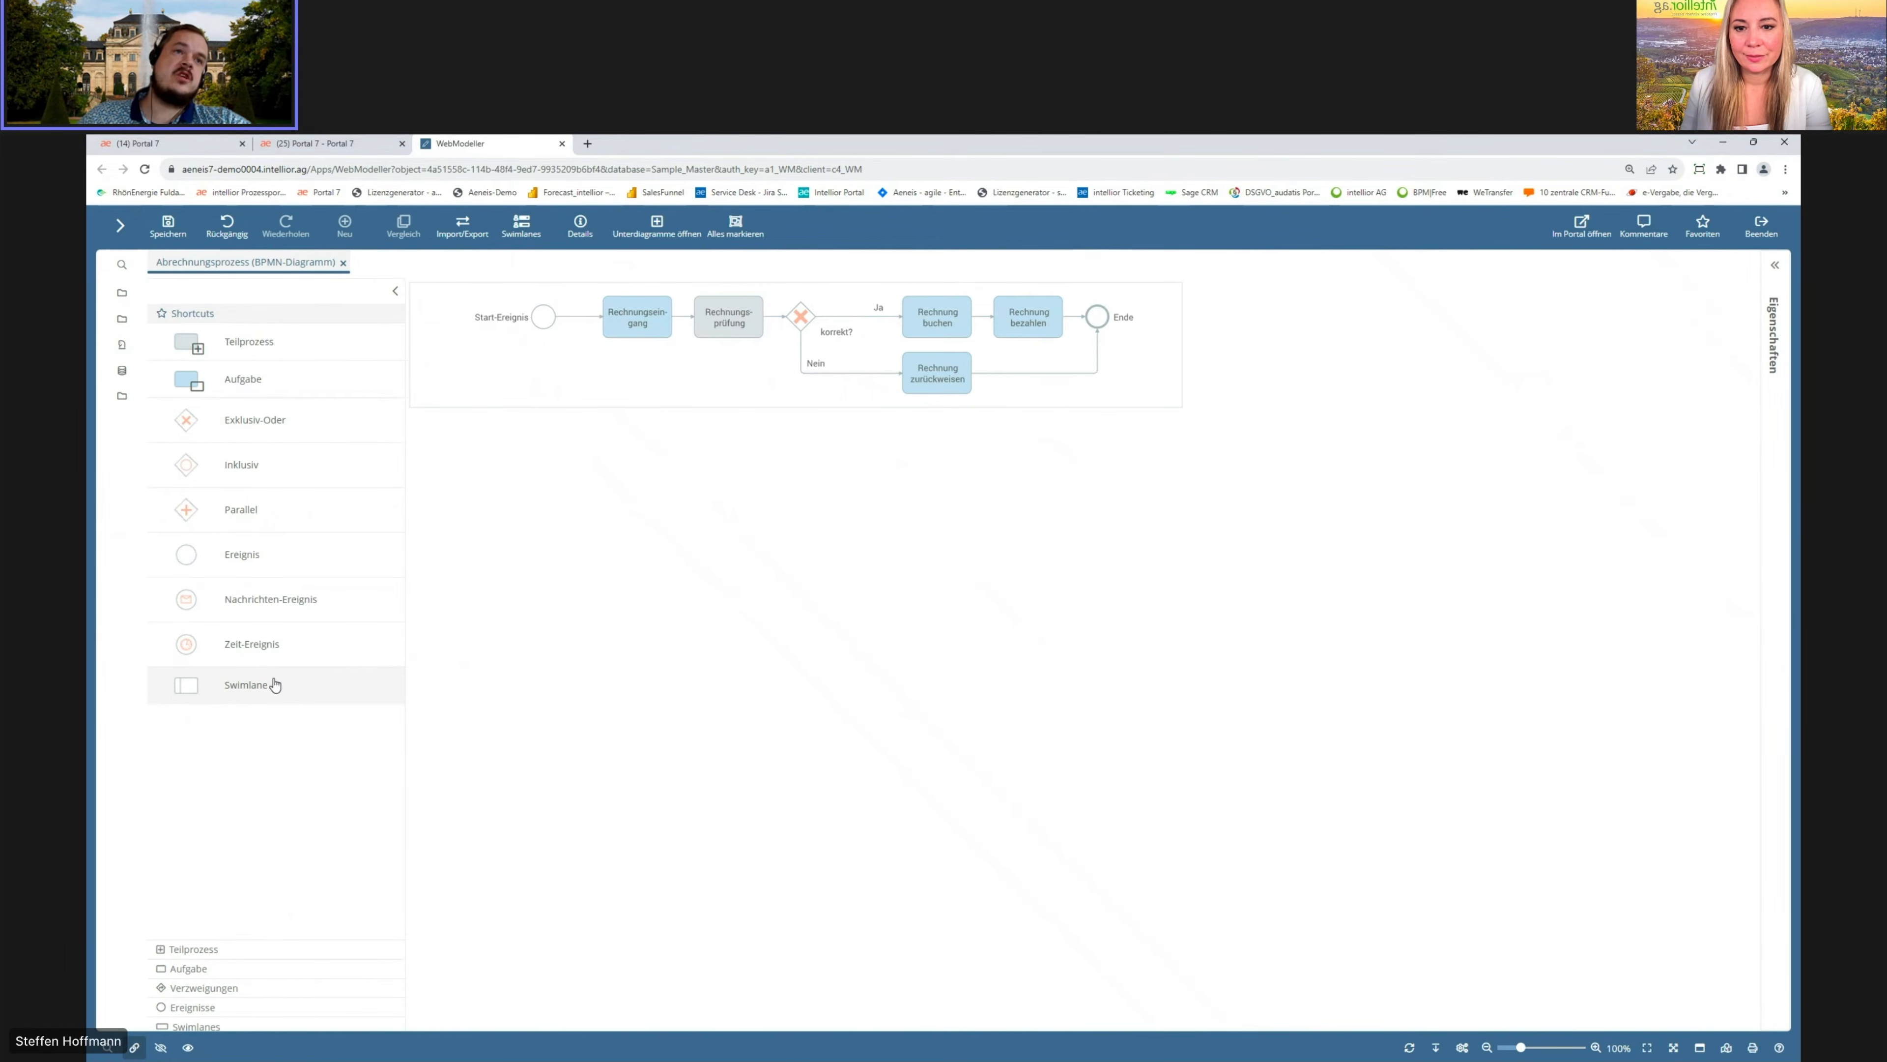
pyautogui.moveTo(187, 684); pyautogui.dragTo(630, 508)
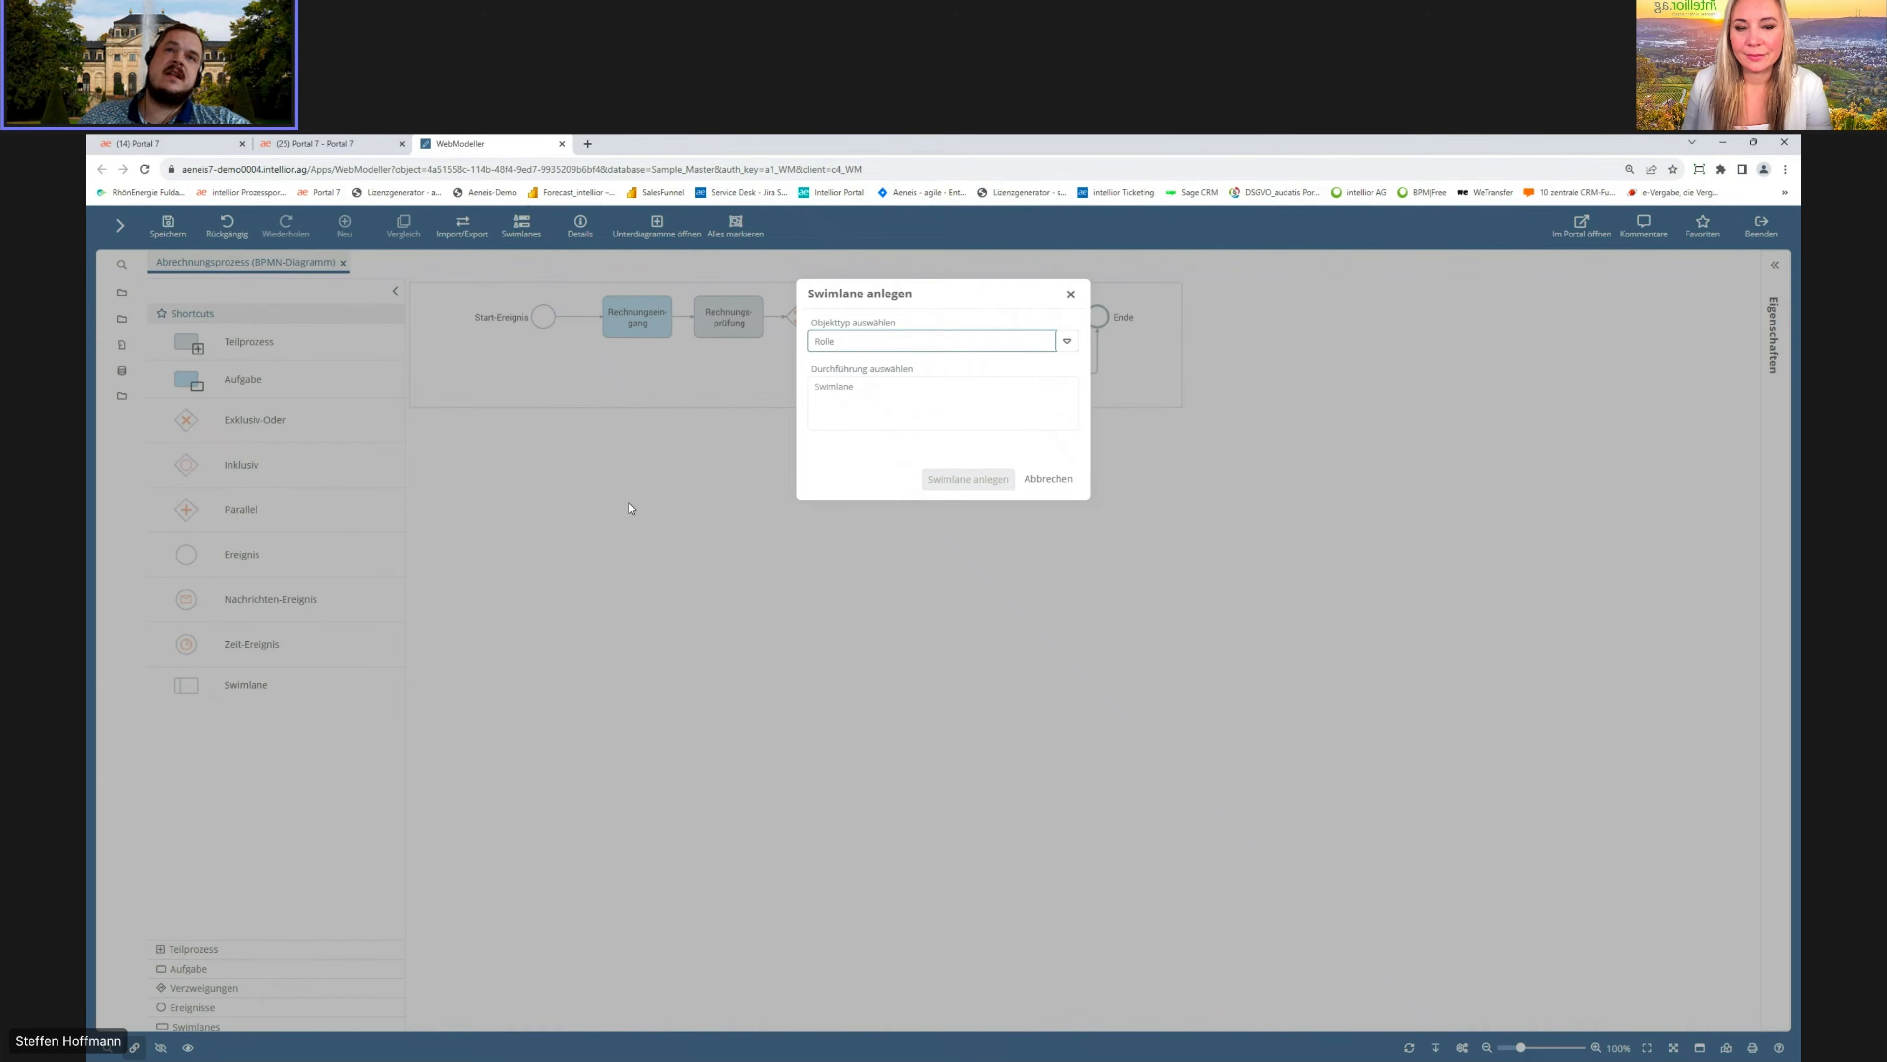
pyautogui.click(898, 343)
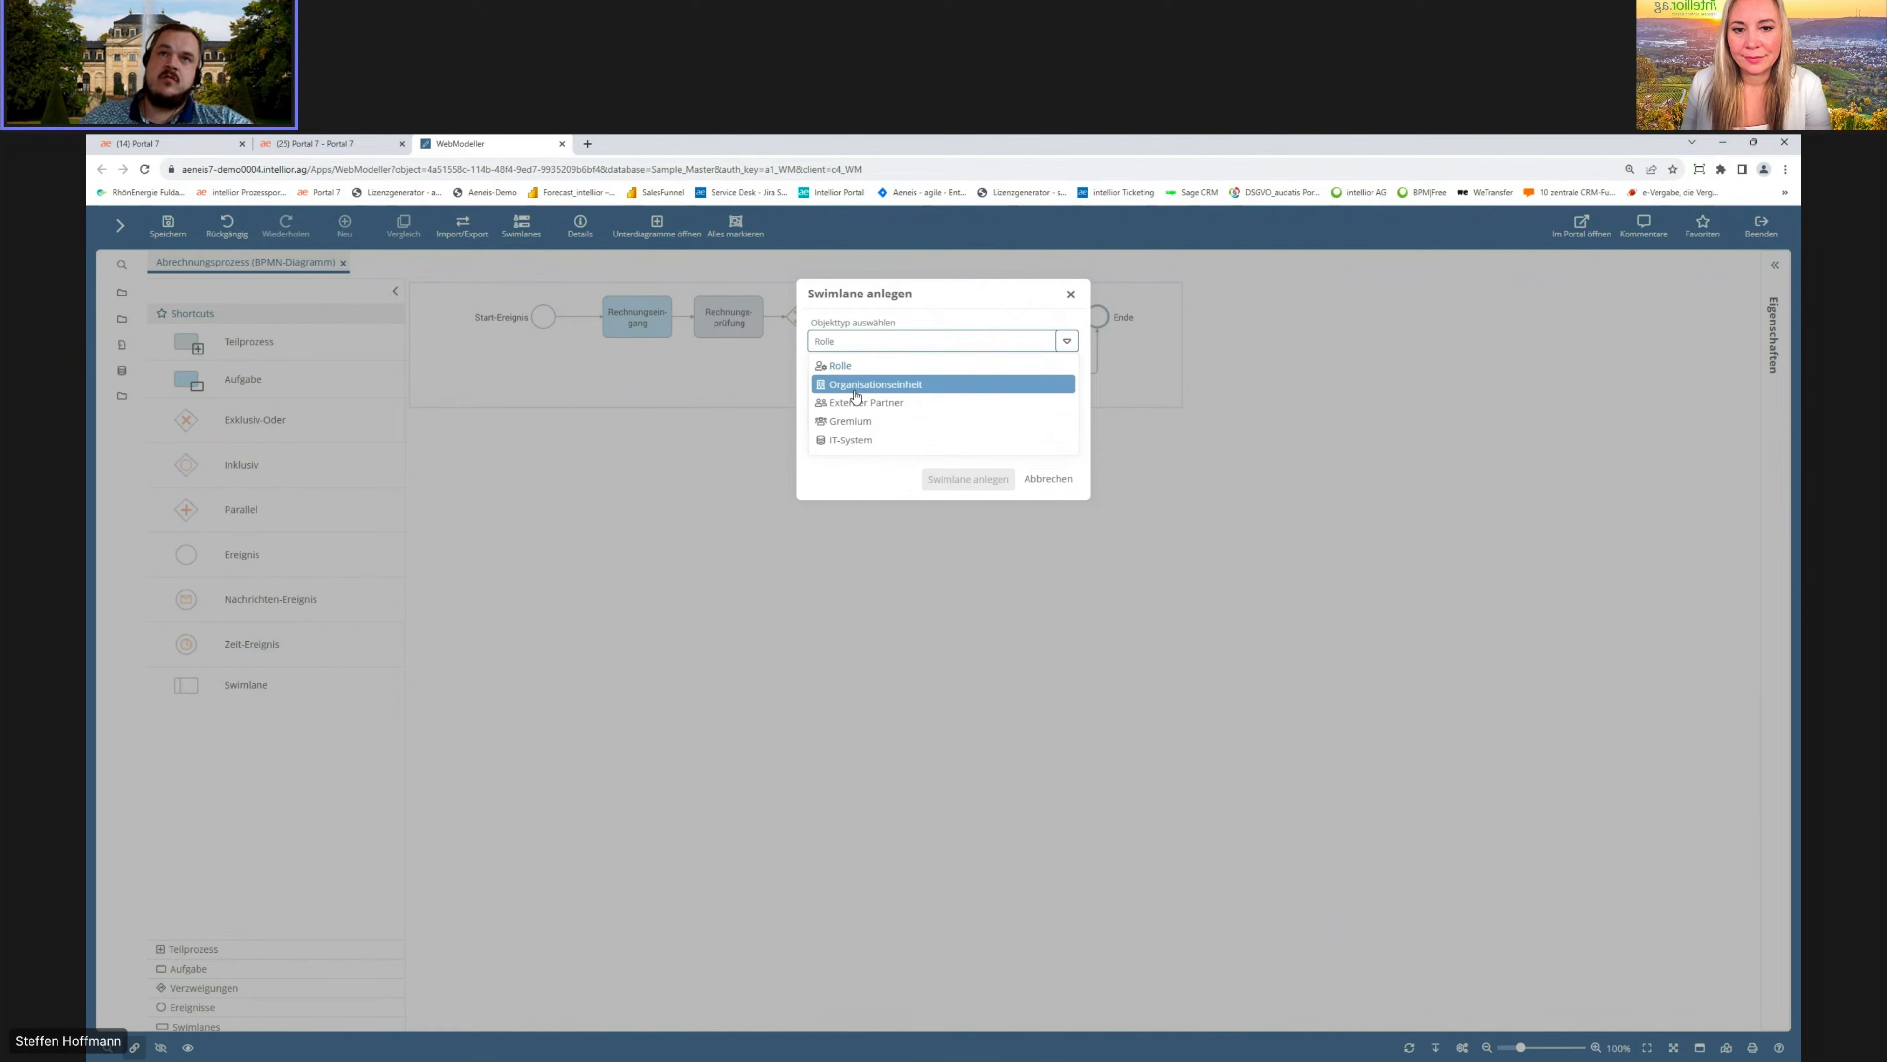
pyautogui.click(851, 468)
pyautogui.click(838, 394)
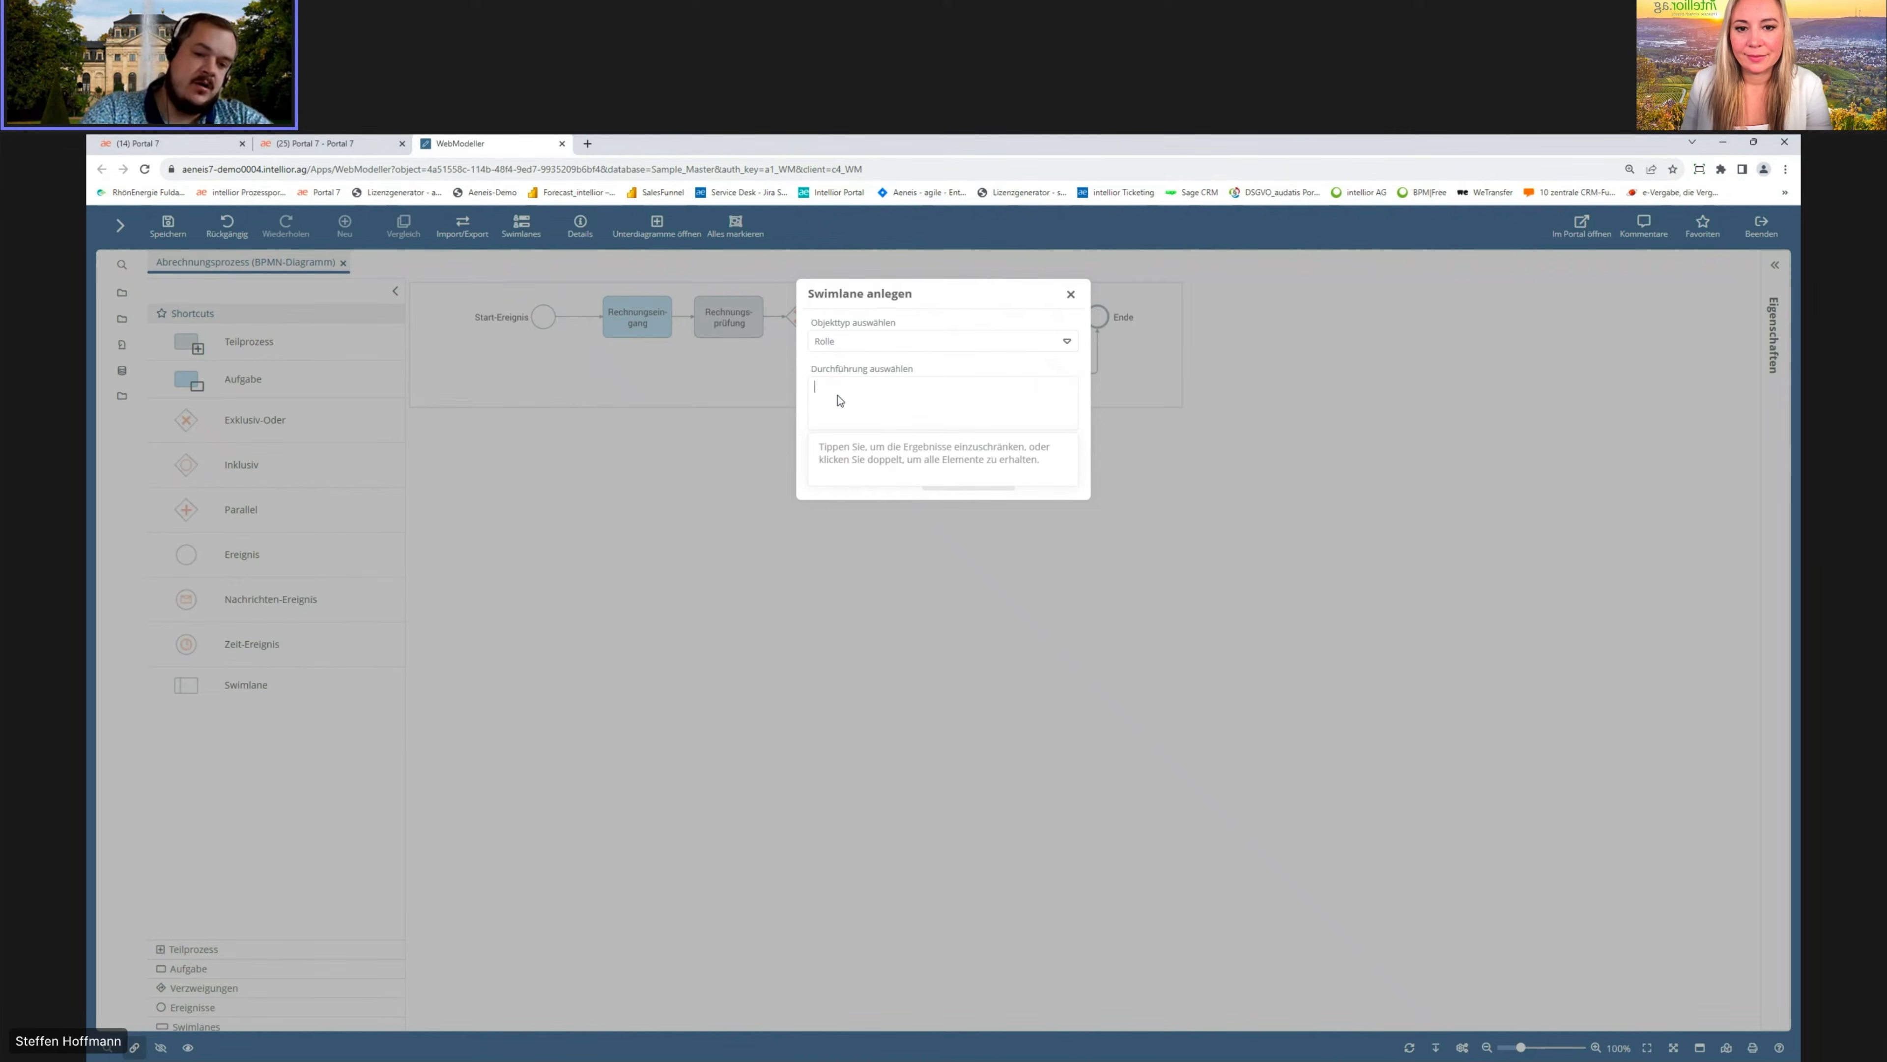
pyautogui.write('Azubi')
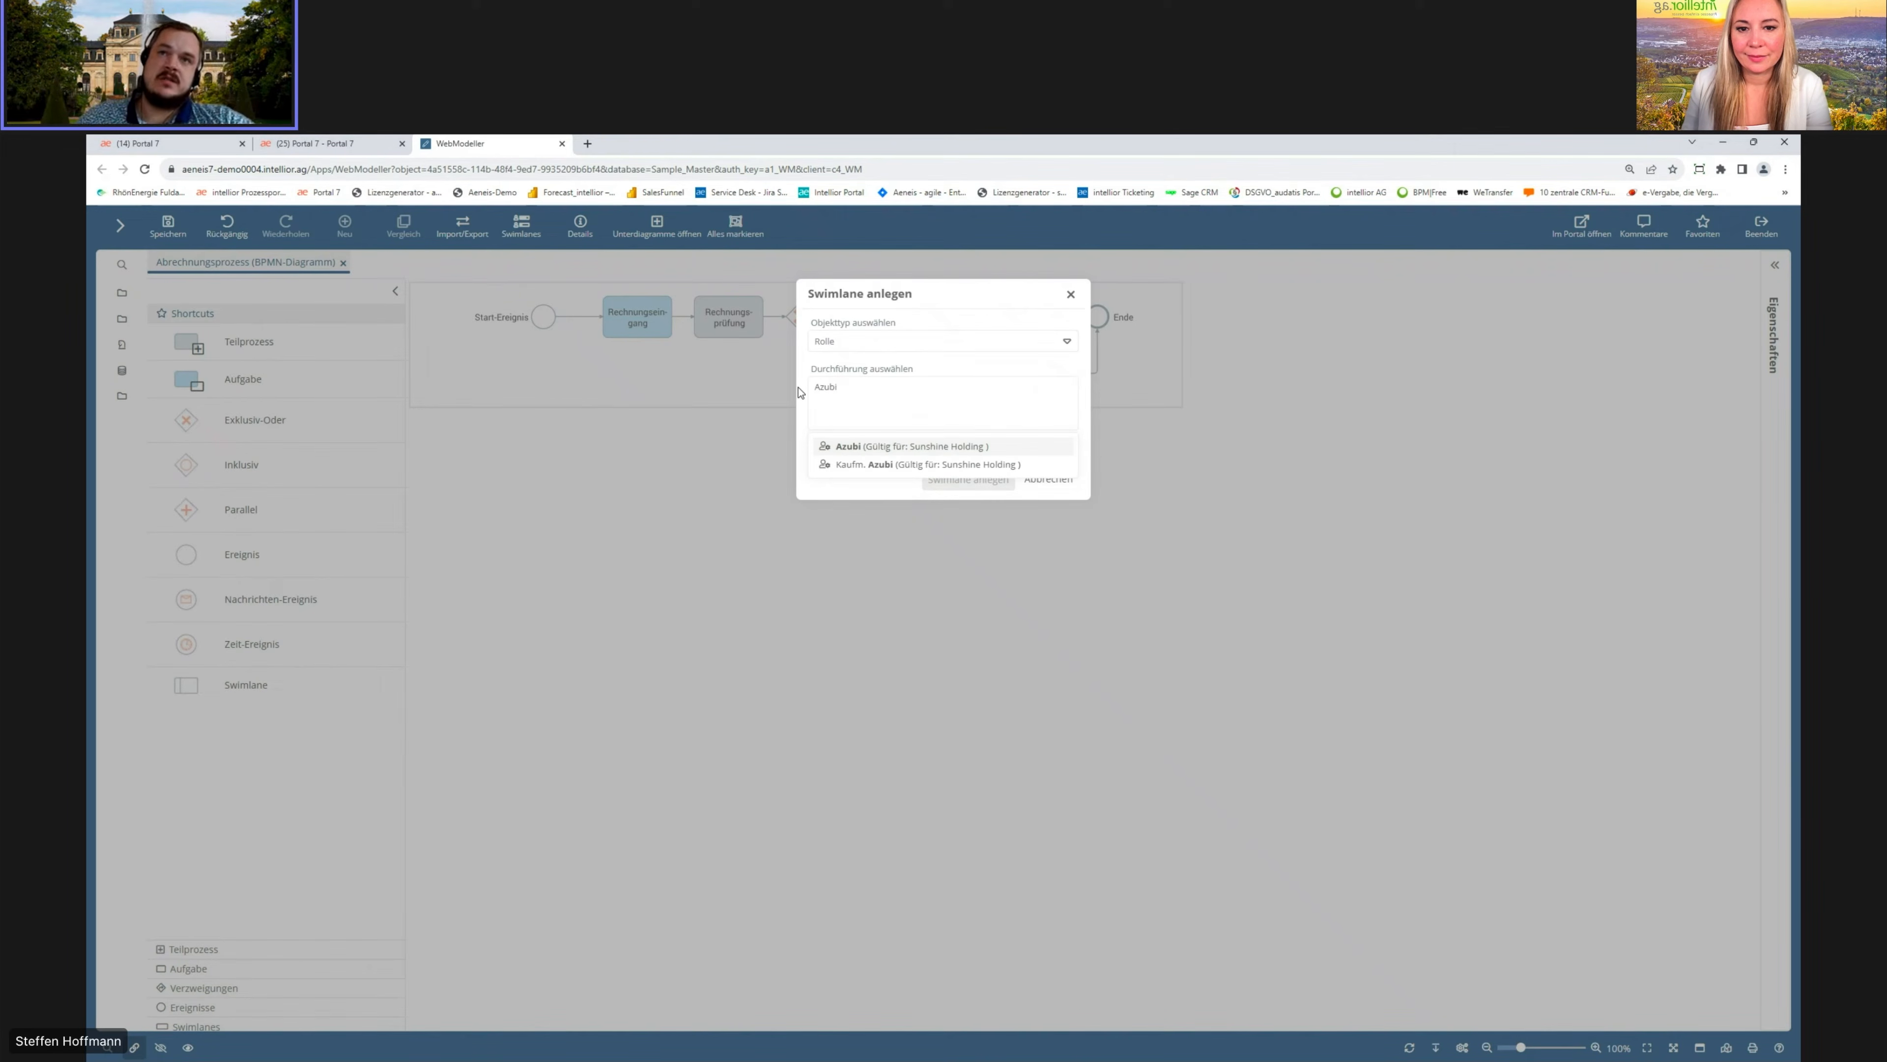
pyautogui.click(925, 445)
pyautogui.click(981, 479)
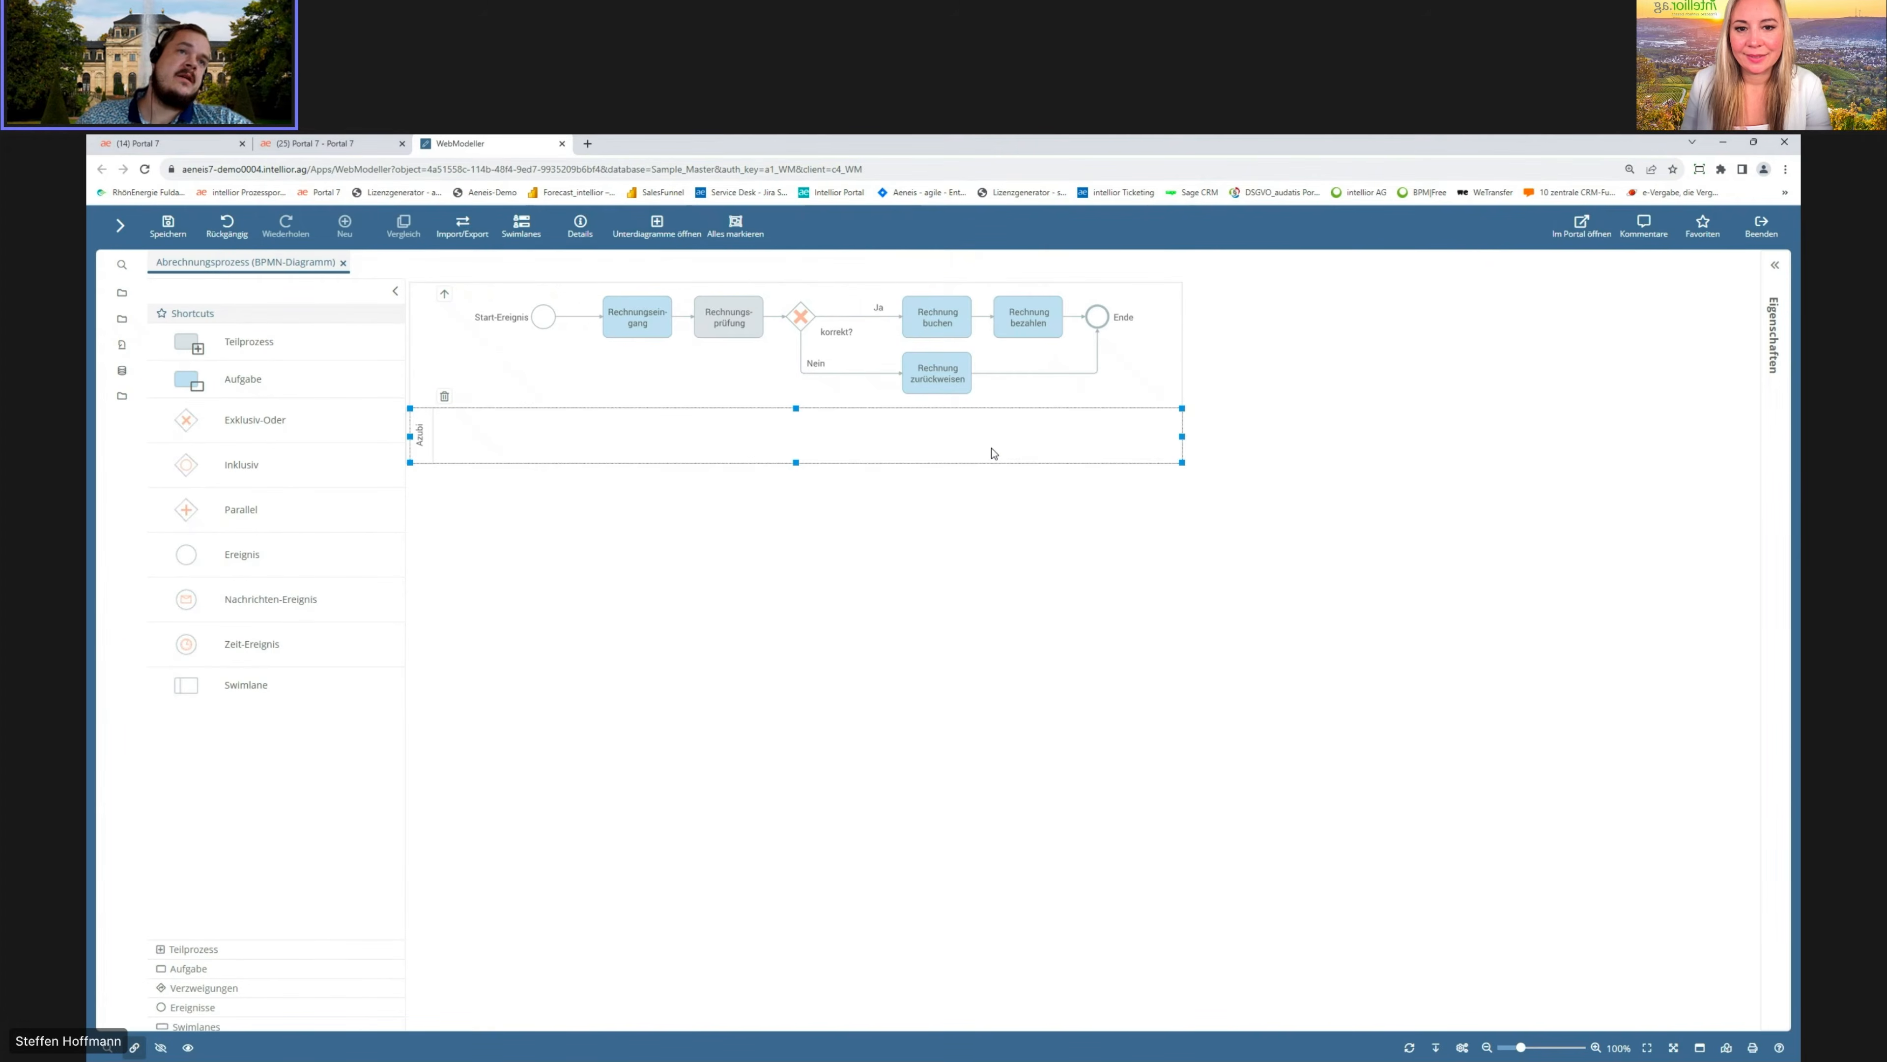
# Step: Add a Rolle swimlane performed by Buchhalter:in below the Azubi lane
pyautogui.moveTo(220, 683); pyautogui.dragTo(602, 550)
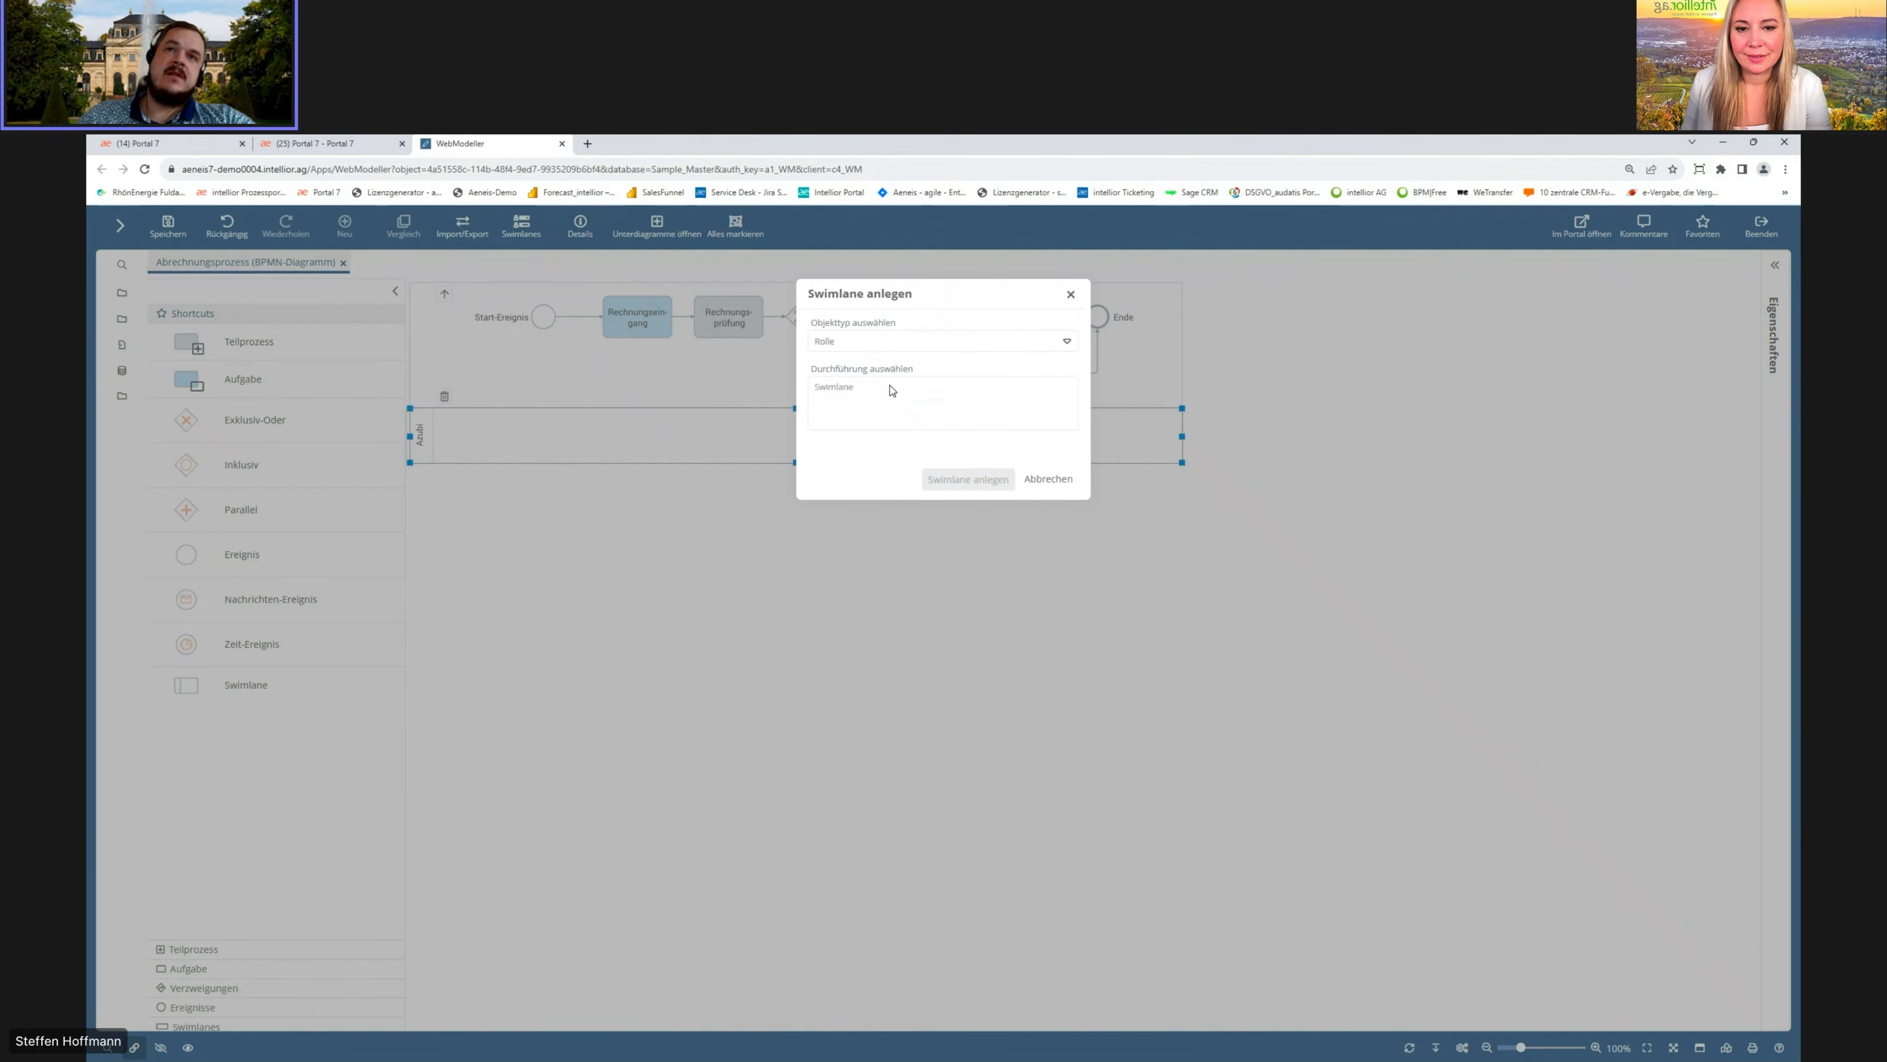
pyautogui.write('Buch')
pyautogui.click(914, 444)
pyautogui.click(955, 479)
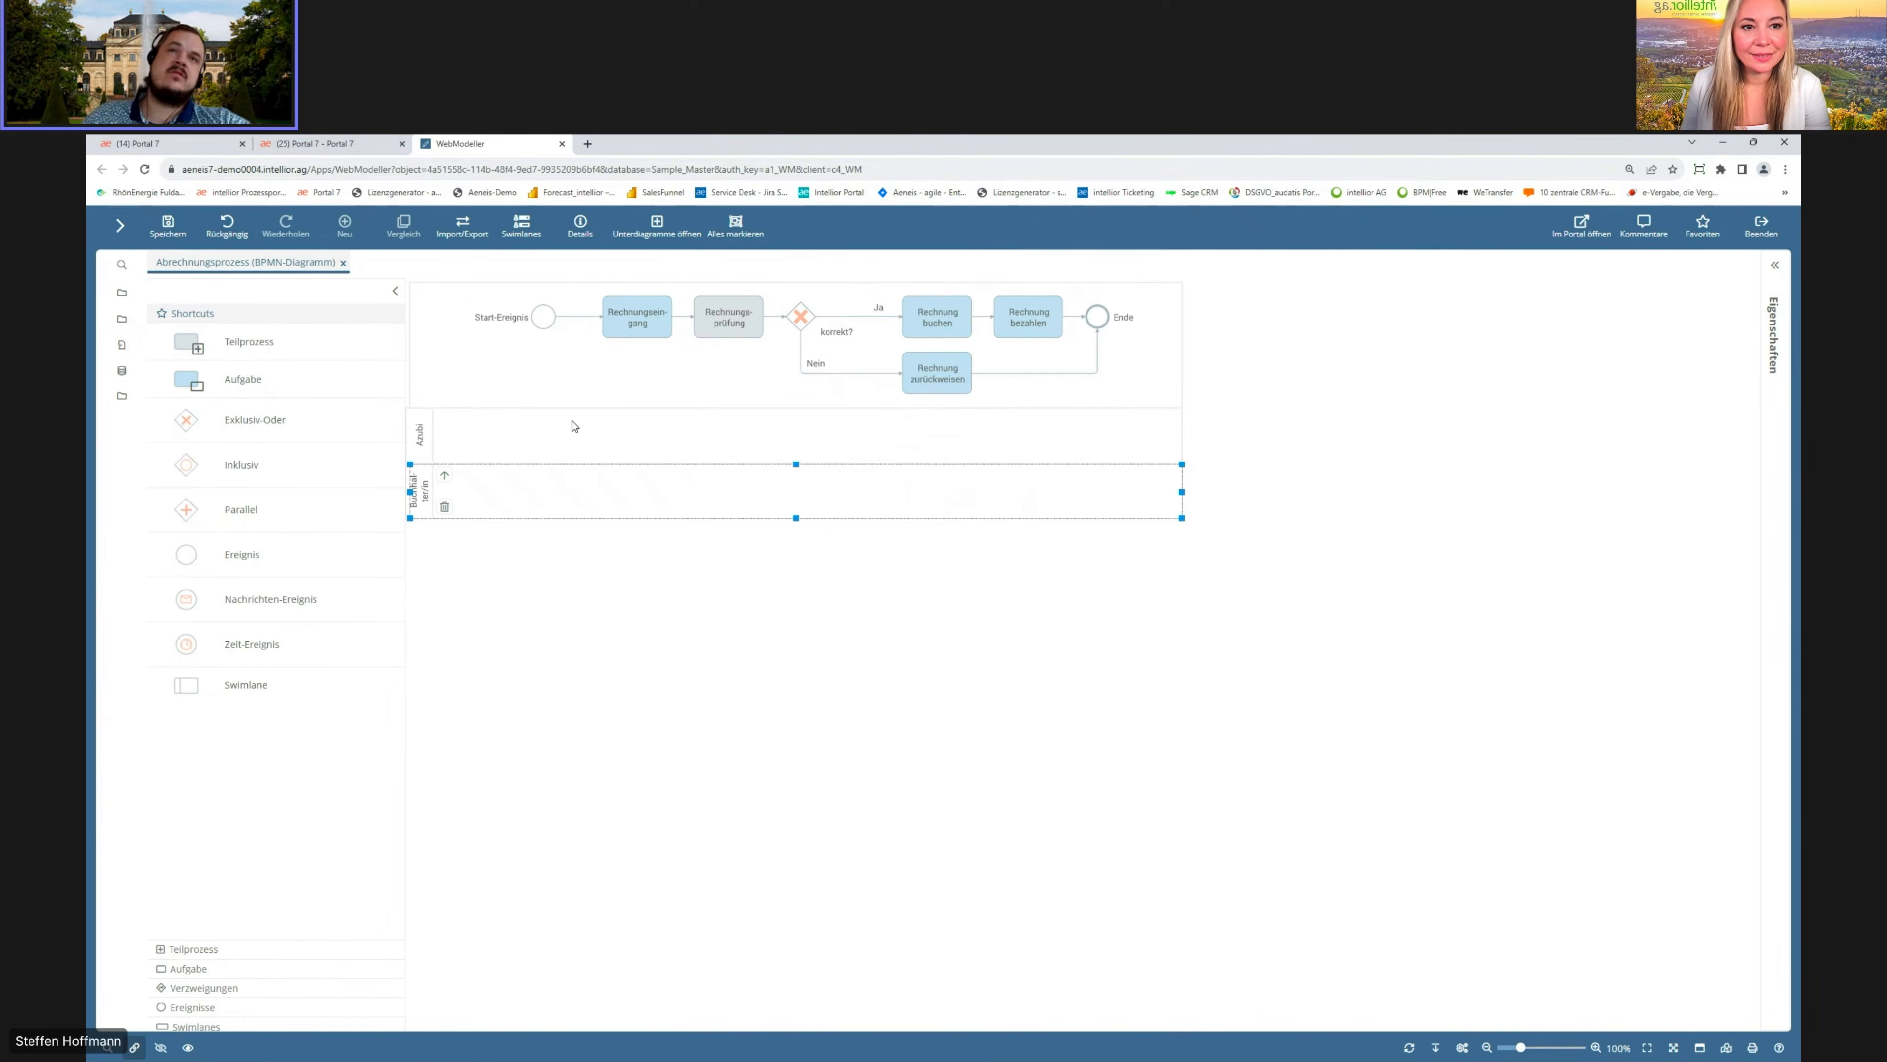
# Step: Move Rechnungseingang and Rechnungsprüfung into the Azubi lane and the booking, paying and rejecting tasks into the Buchhalter:in lane
pyautogui.moveTo(647, 318); pyautogui.dragTo(594, 438)
pyautogui.moveTo(732, 316); pyautogui.dragTo(743, 433)
pyautogui.moveTo(926, 385); pyautogui.dragTo(903, 507)
pyautogui.click(923, 329)
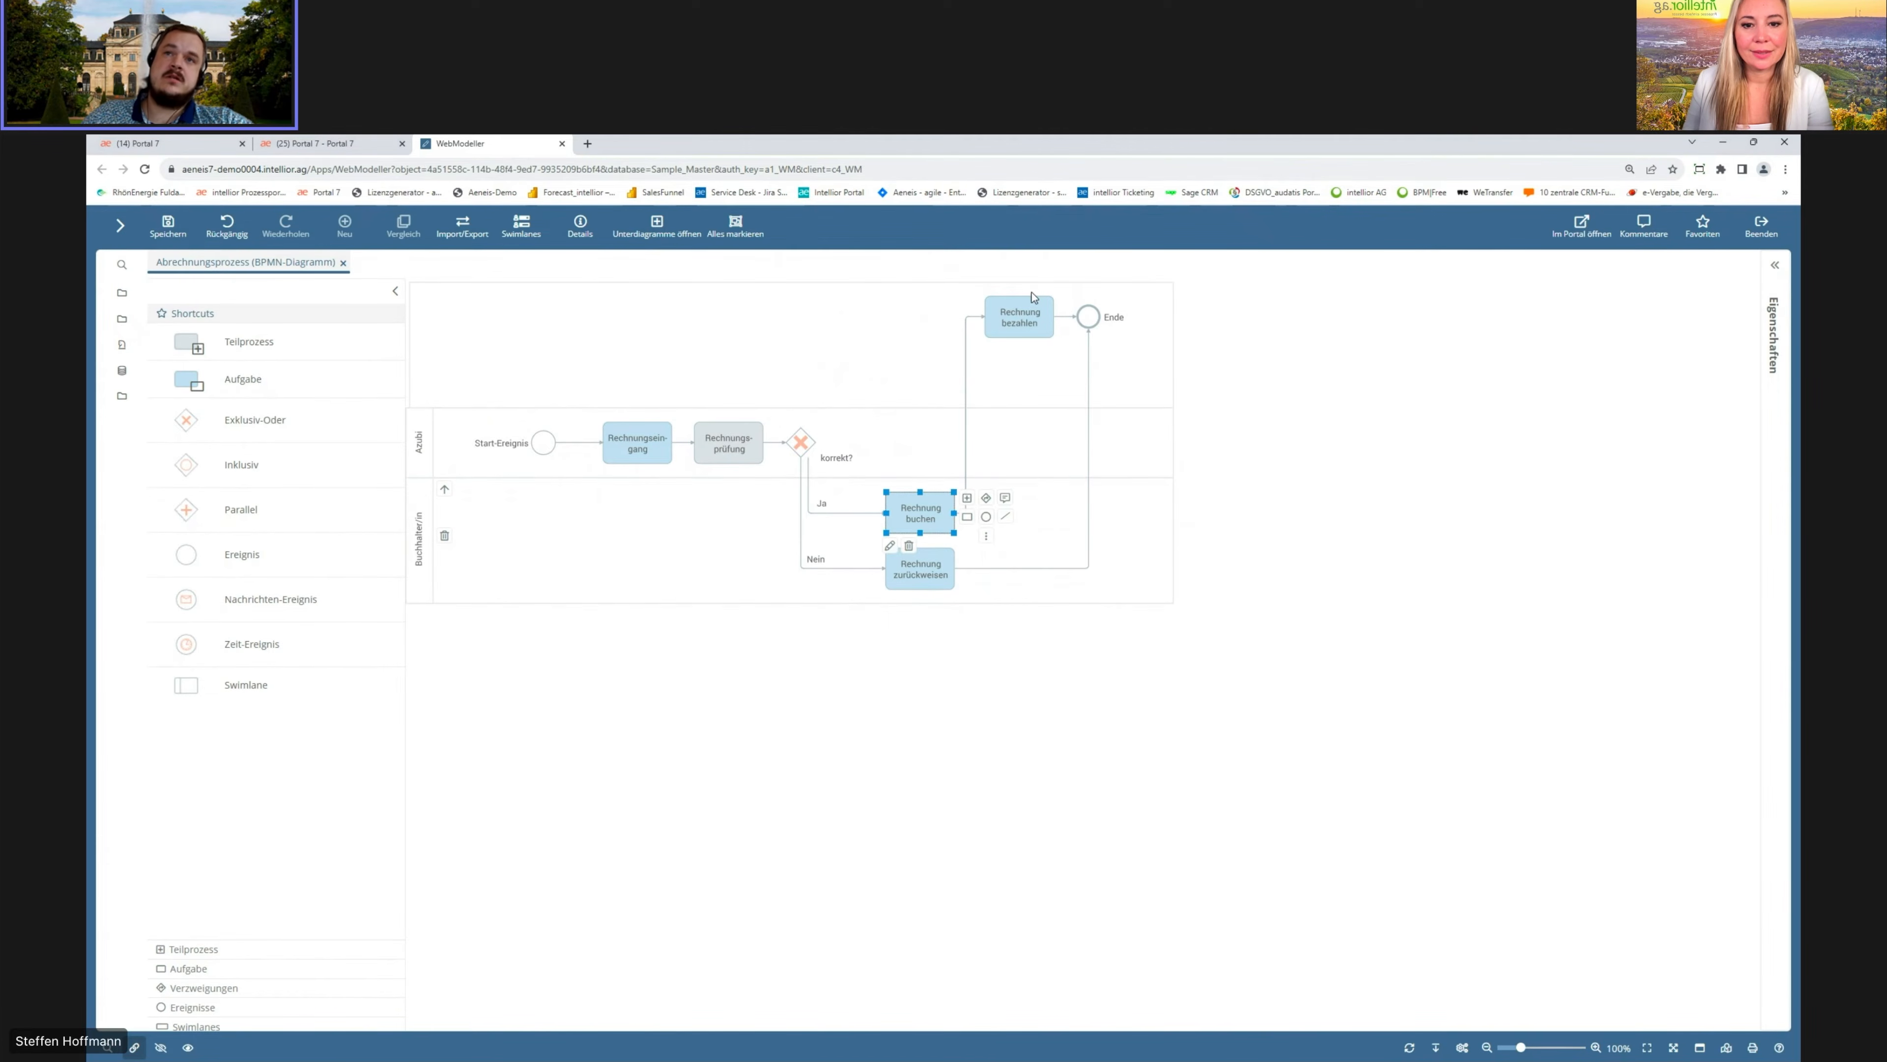
pyautogui.moveTo(1021, 322); pyautogui.dragTo(1039, 498)
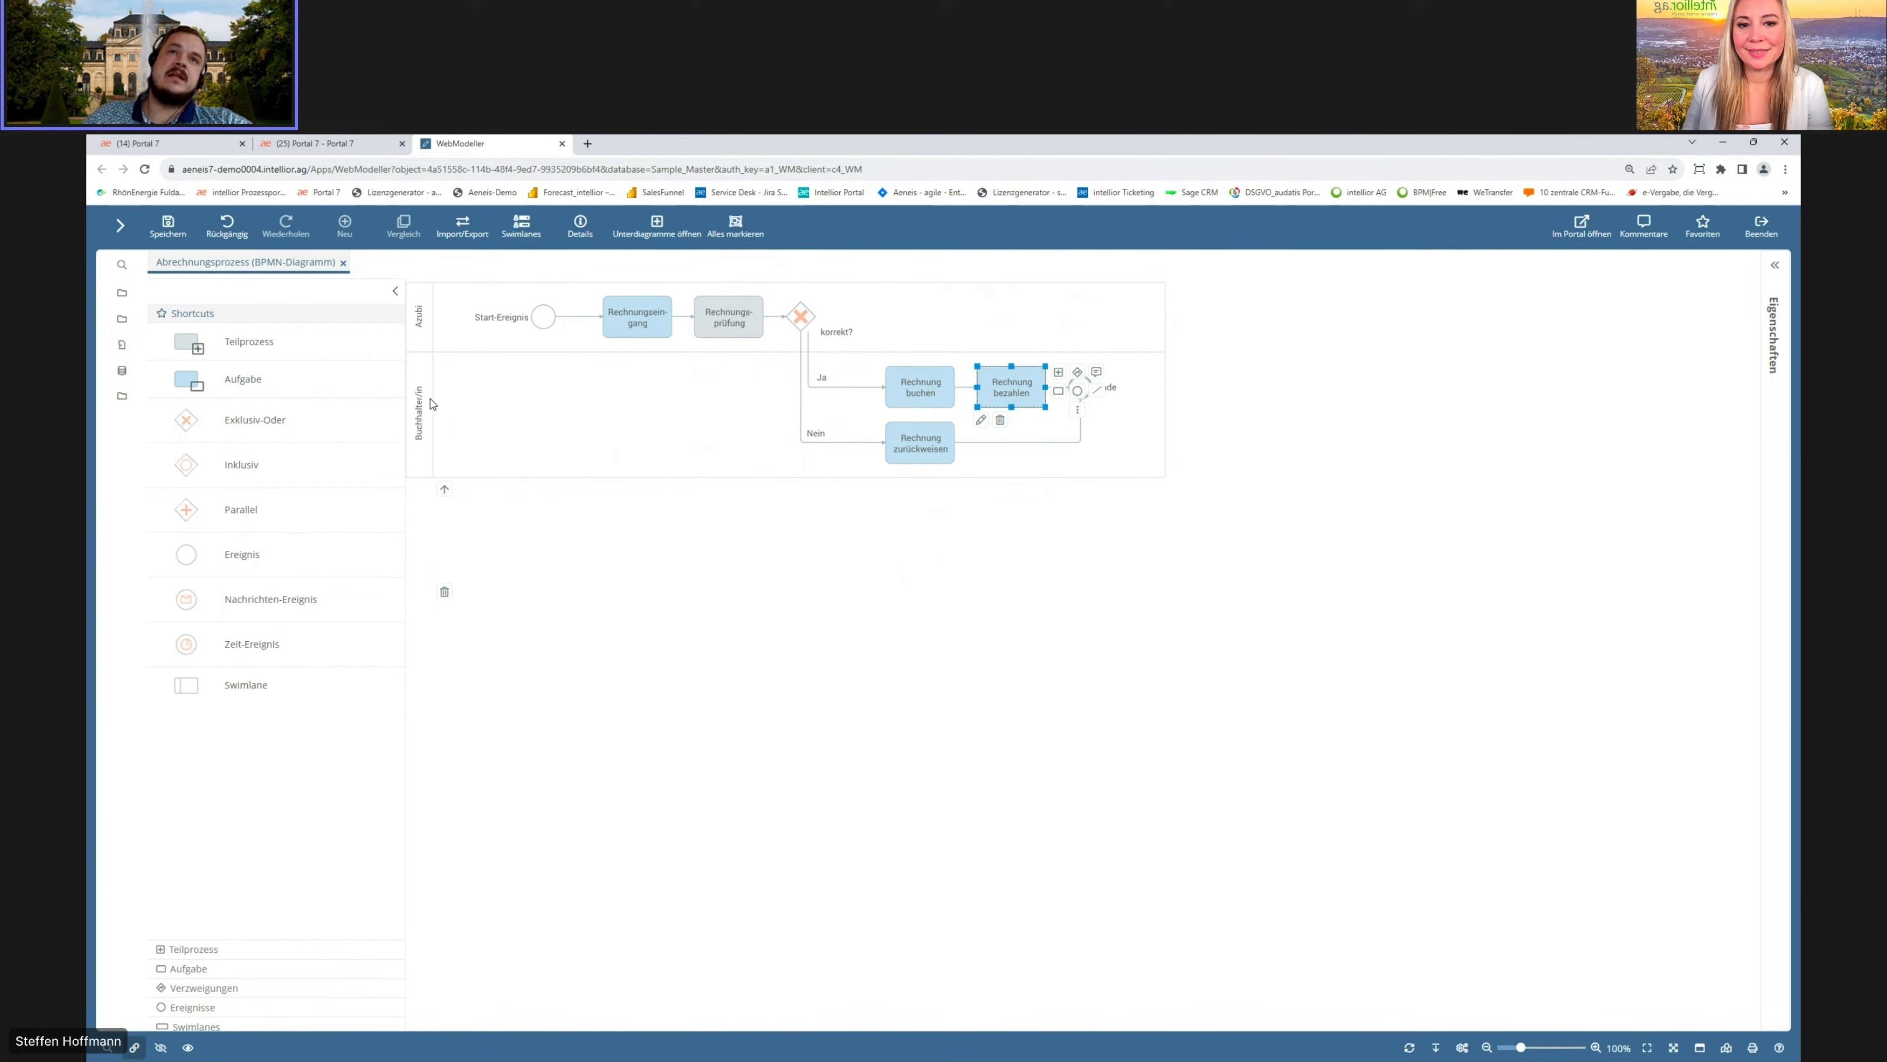
# Step: Open the properties of Rechnungseingang and examine its name translations and responsibilities
pyautogui.click(651, 325)
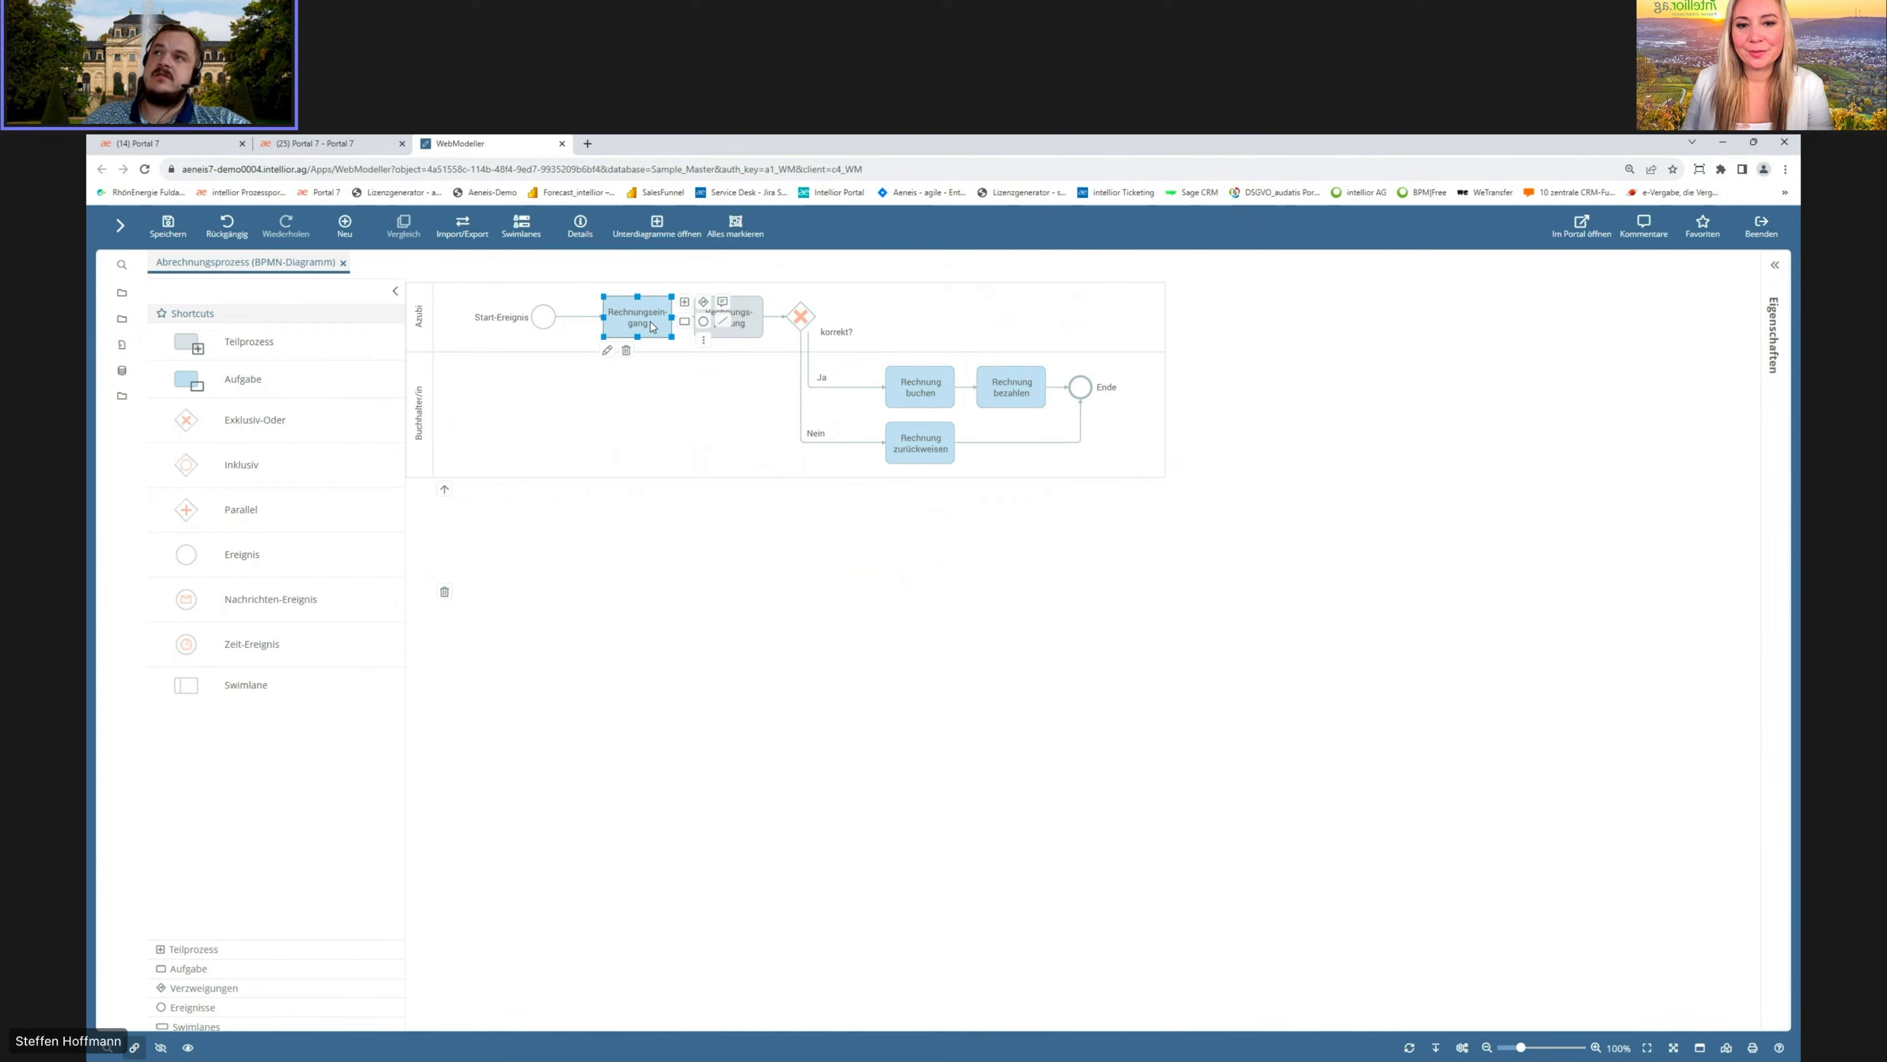
pyautogui.click(1774, 270)
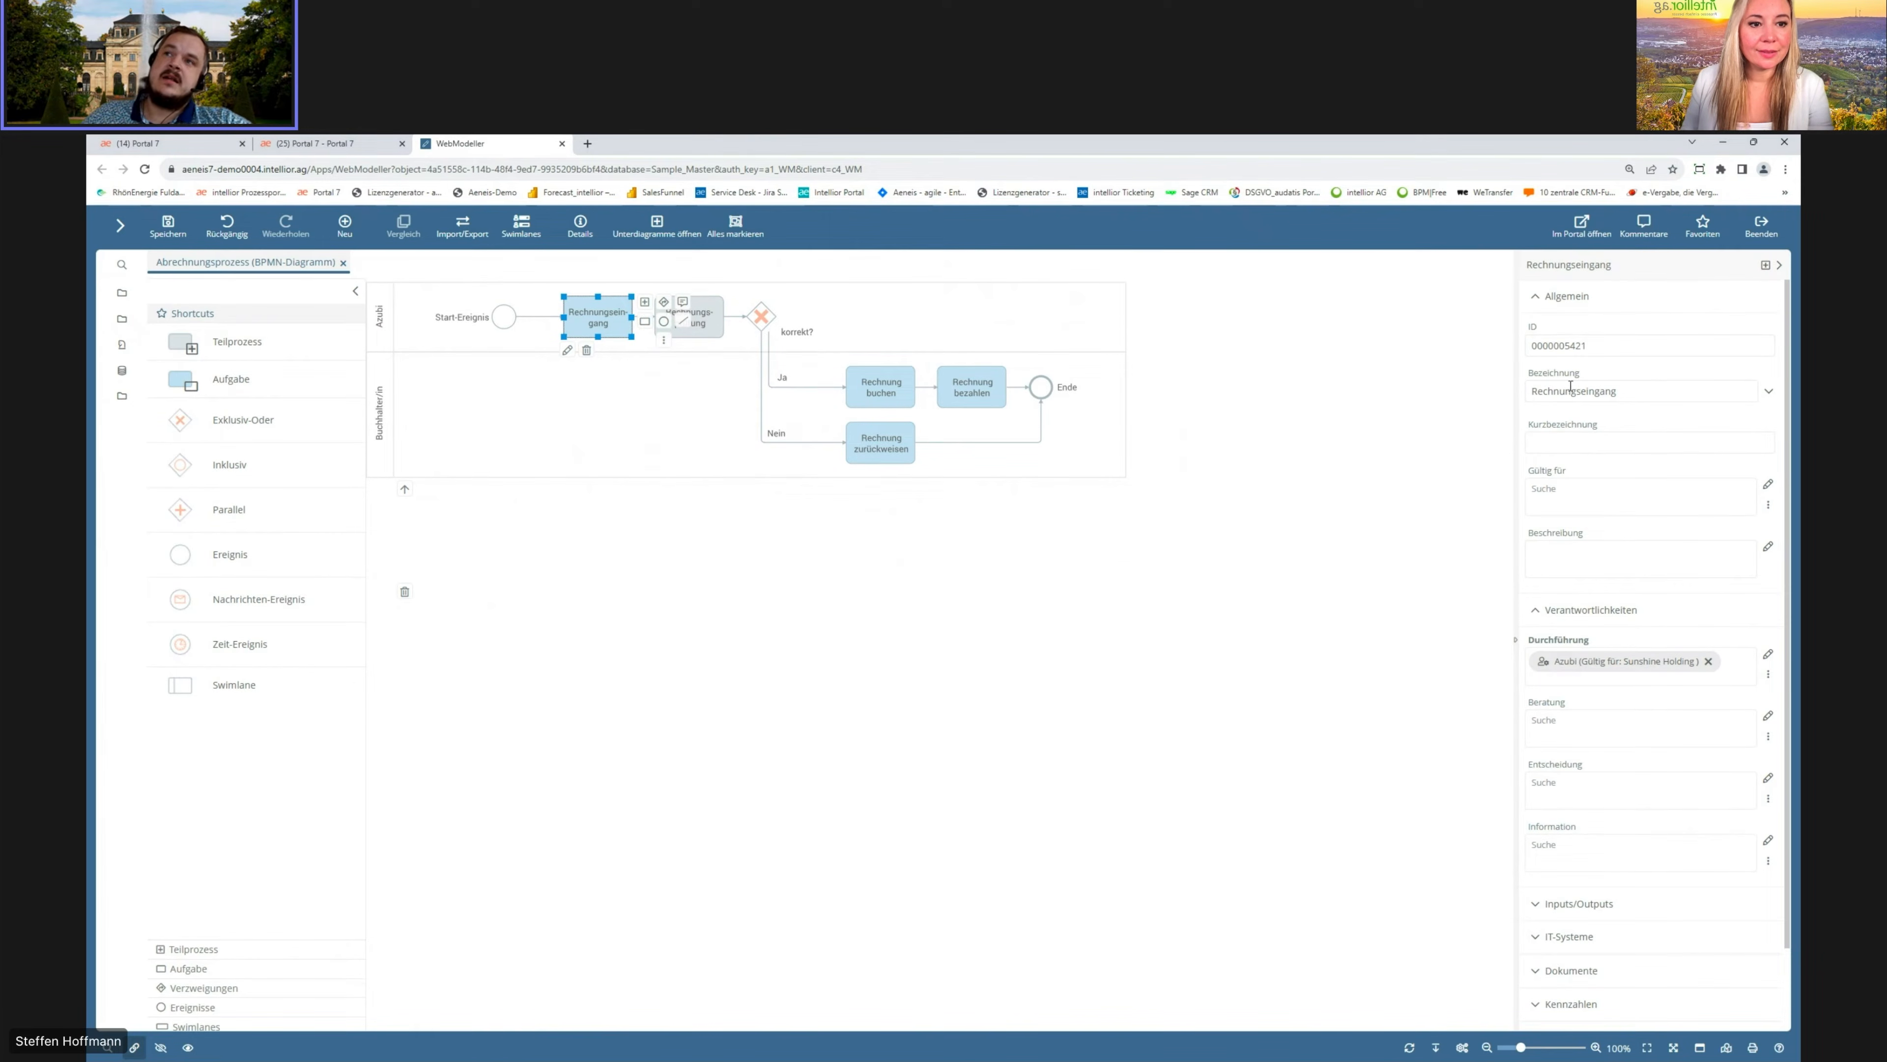
pyautogui.click(1768, 392)
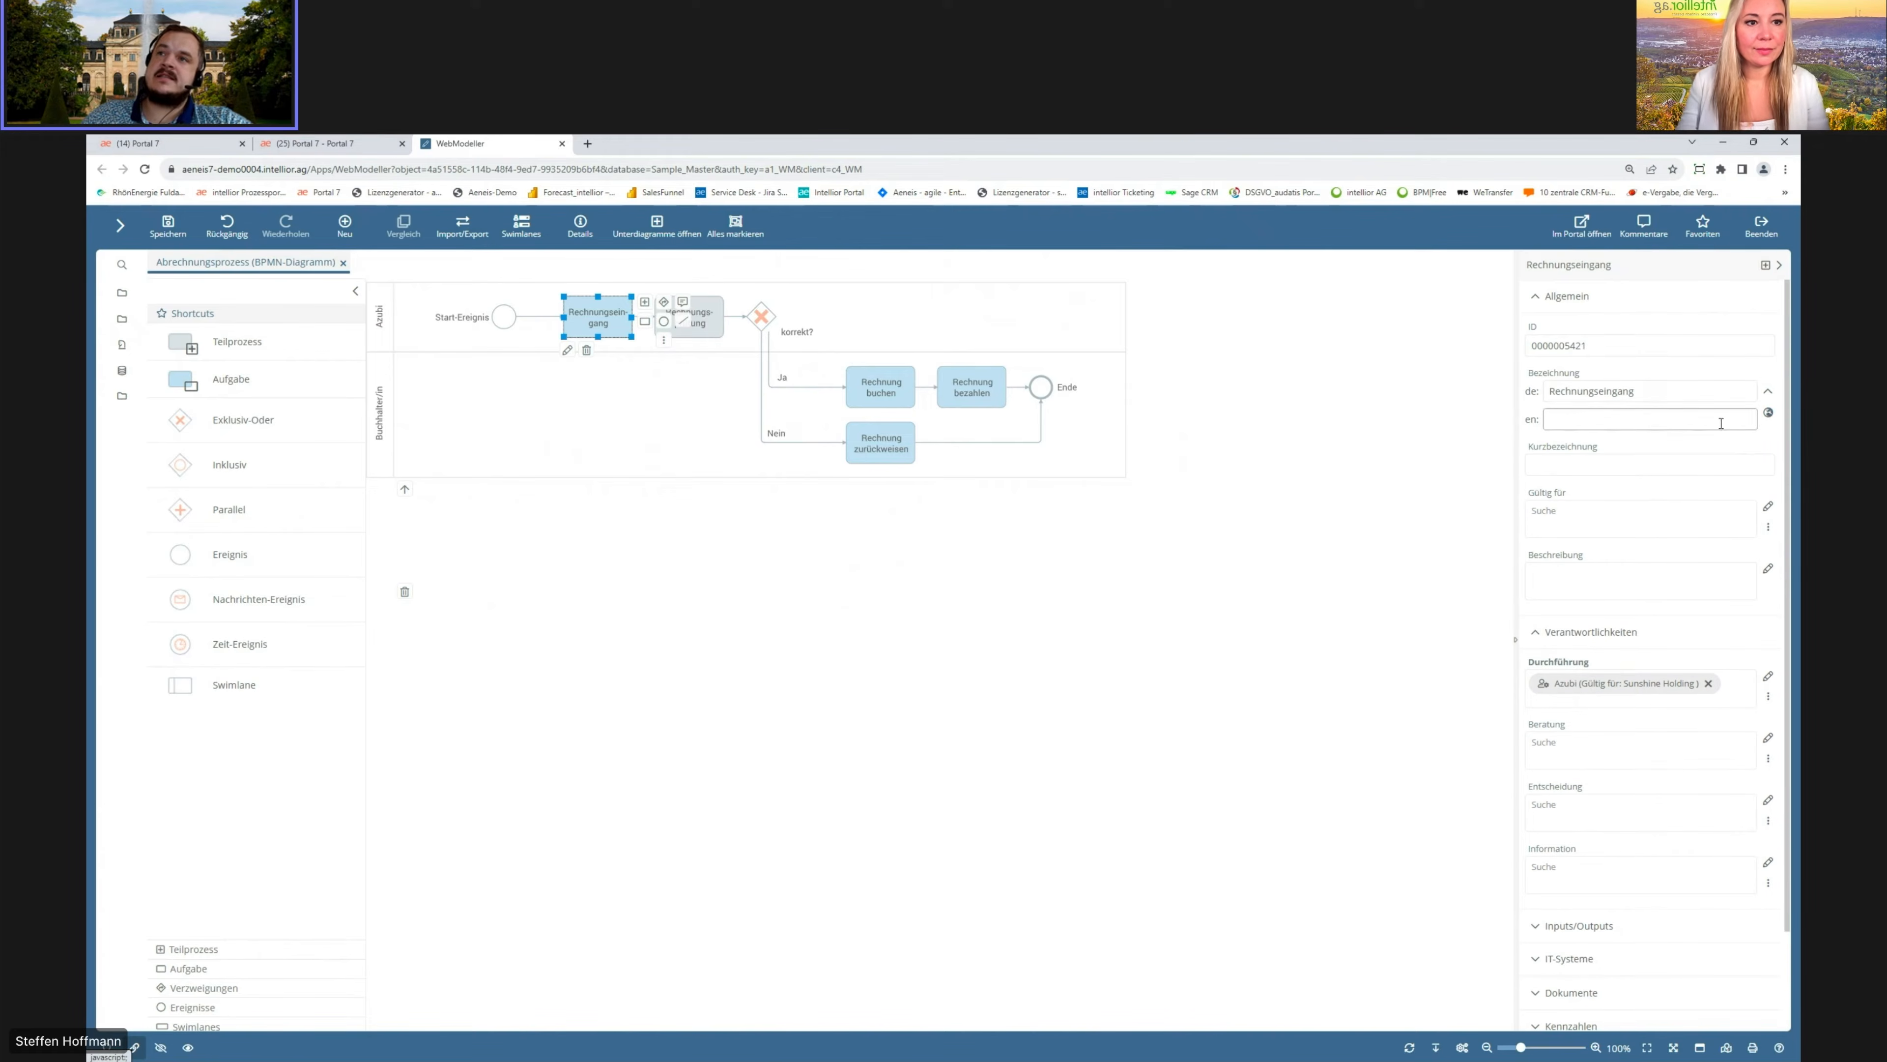
pyautogui.click(1768, 391)
pyautogui.click(1631, 447)
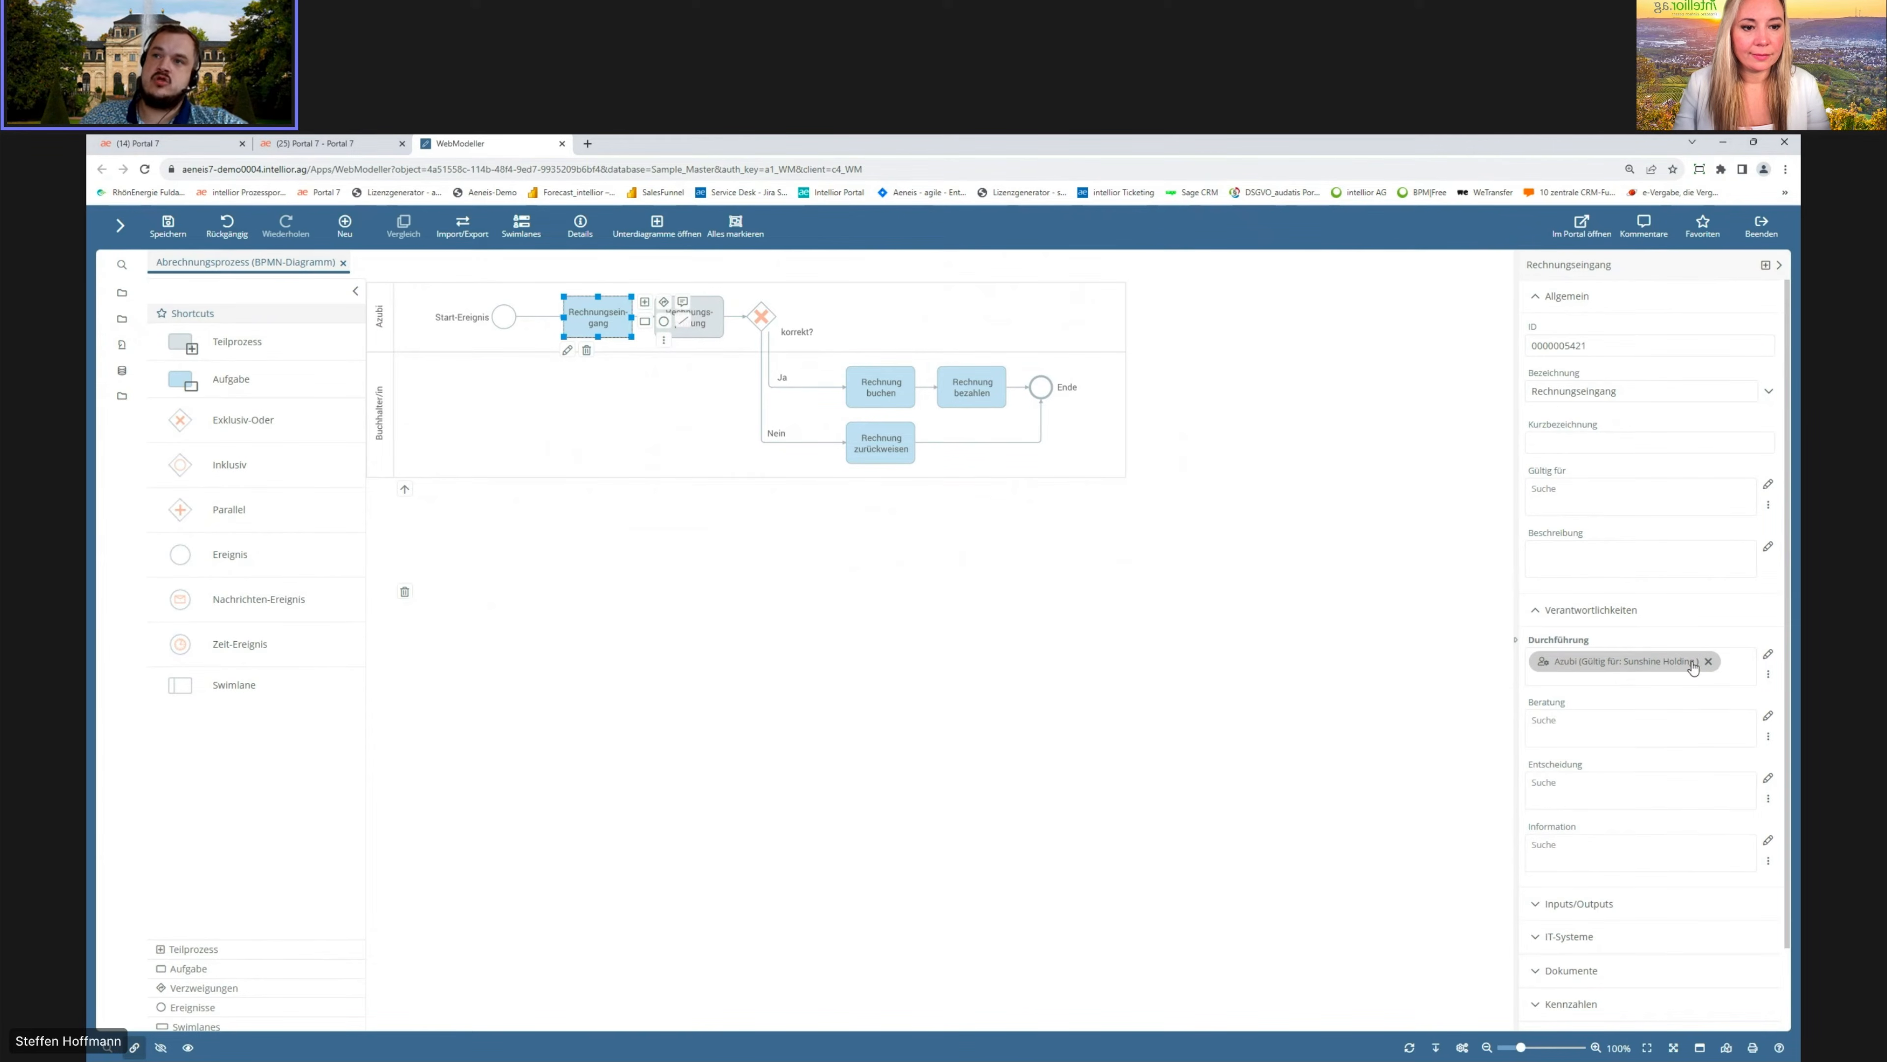
pyautogui.click(1538, 610)
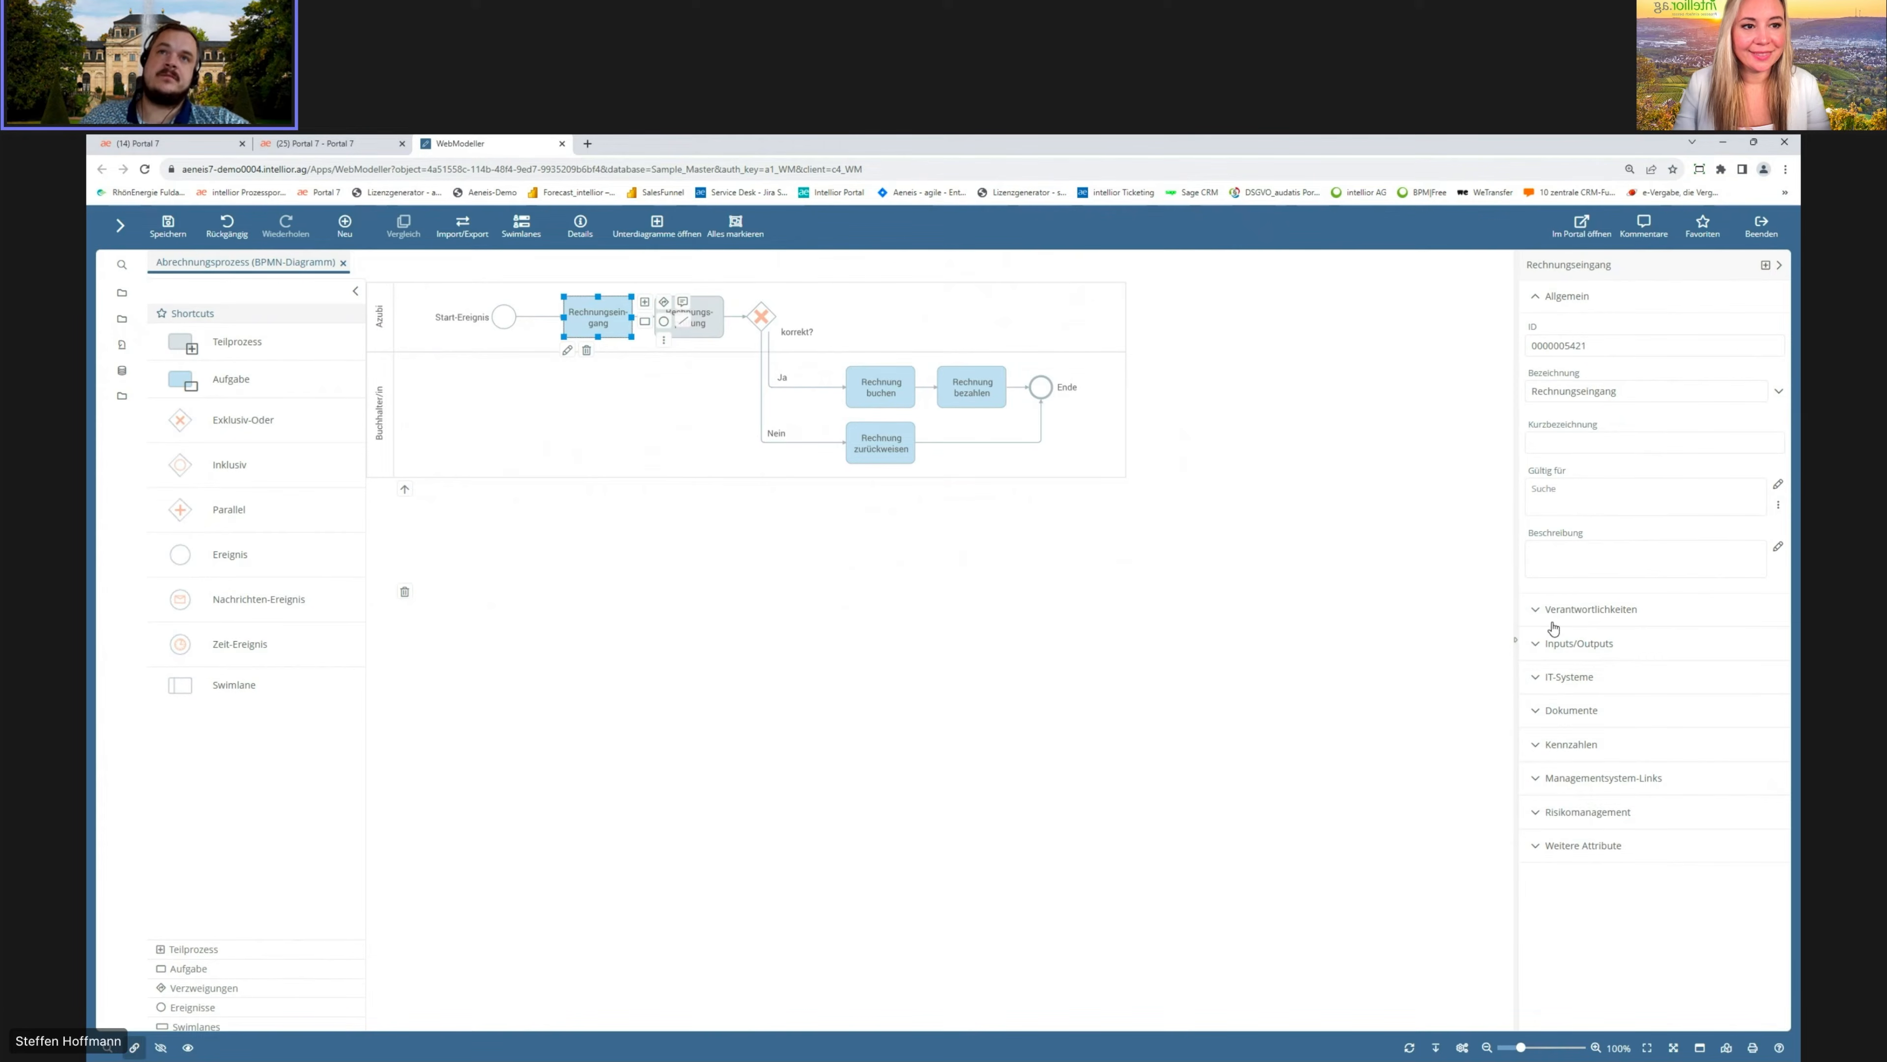
# Step: Assign the IT system SAP to the Rechnung zurückweisen task
pyautogui.click(880, 443)
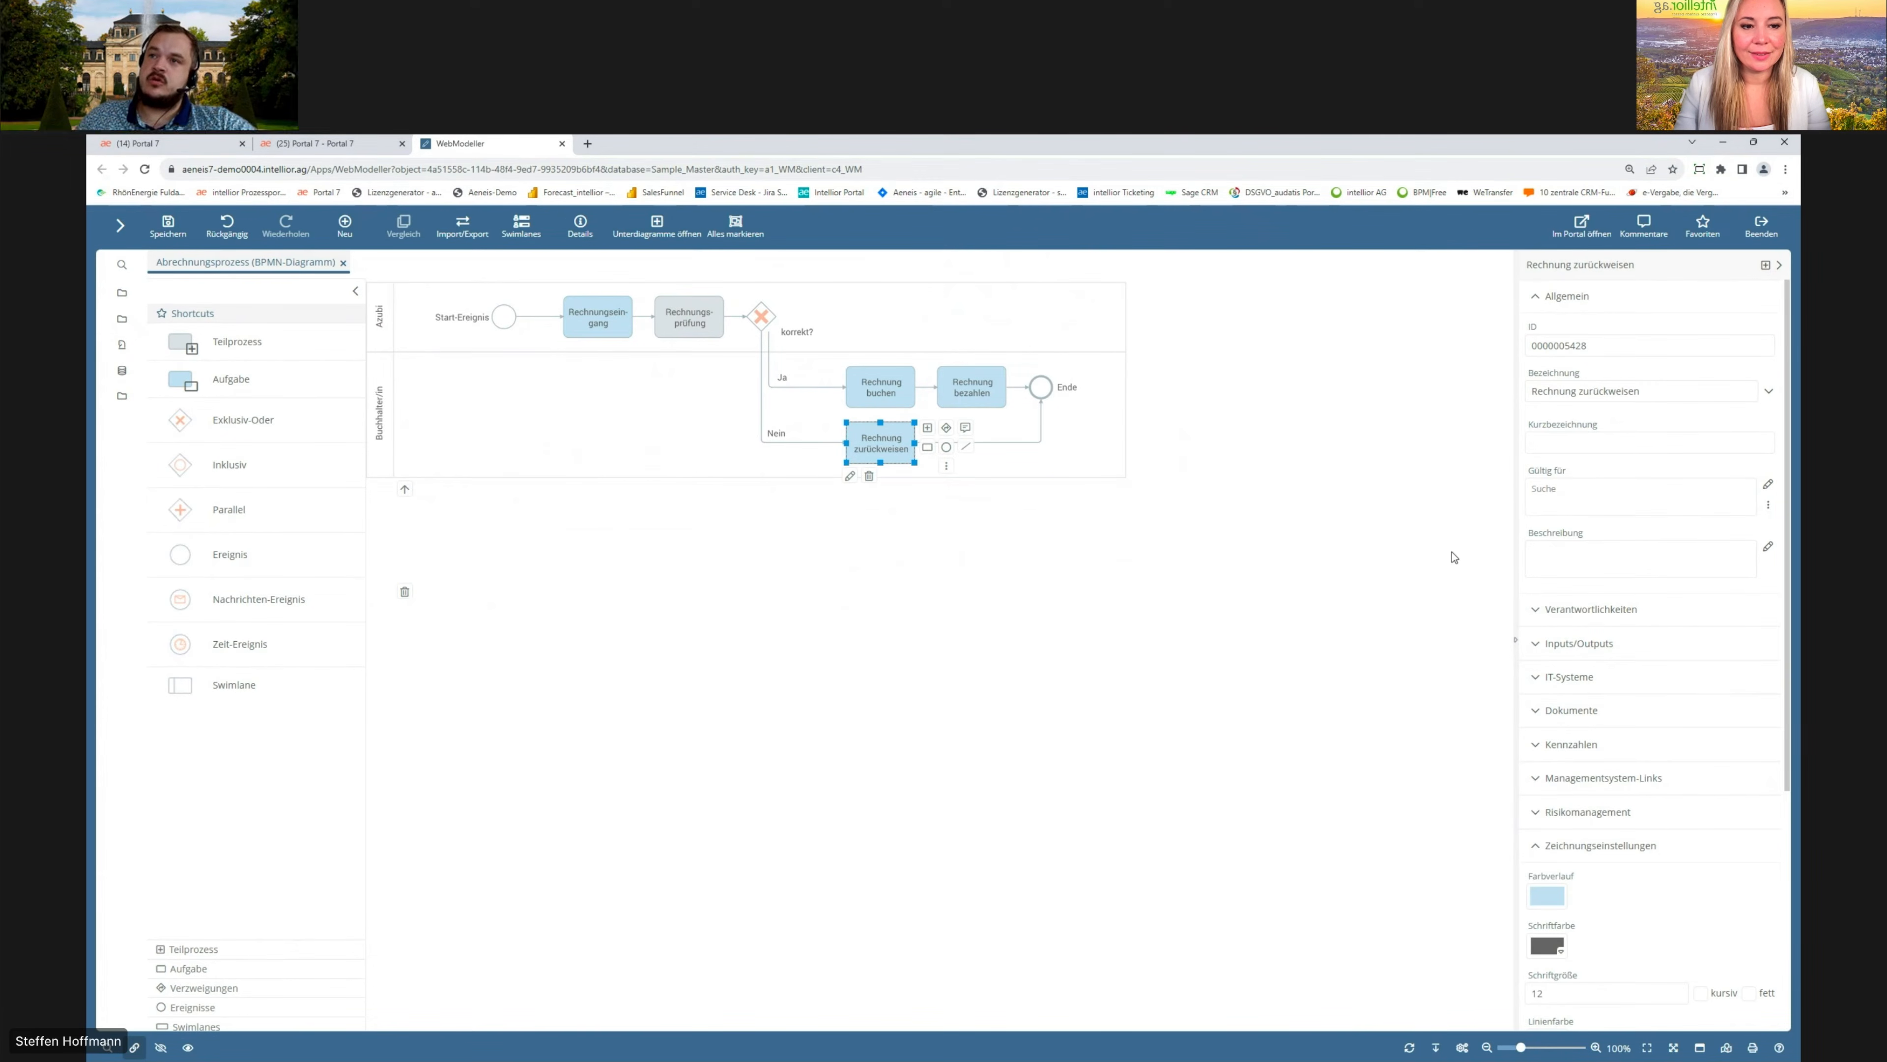
pyautogui.click(1542, 609)
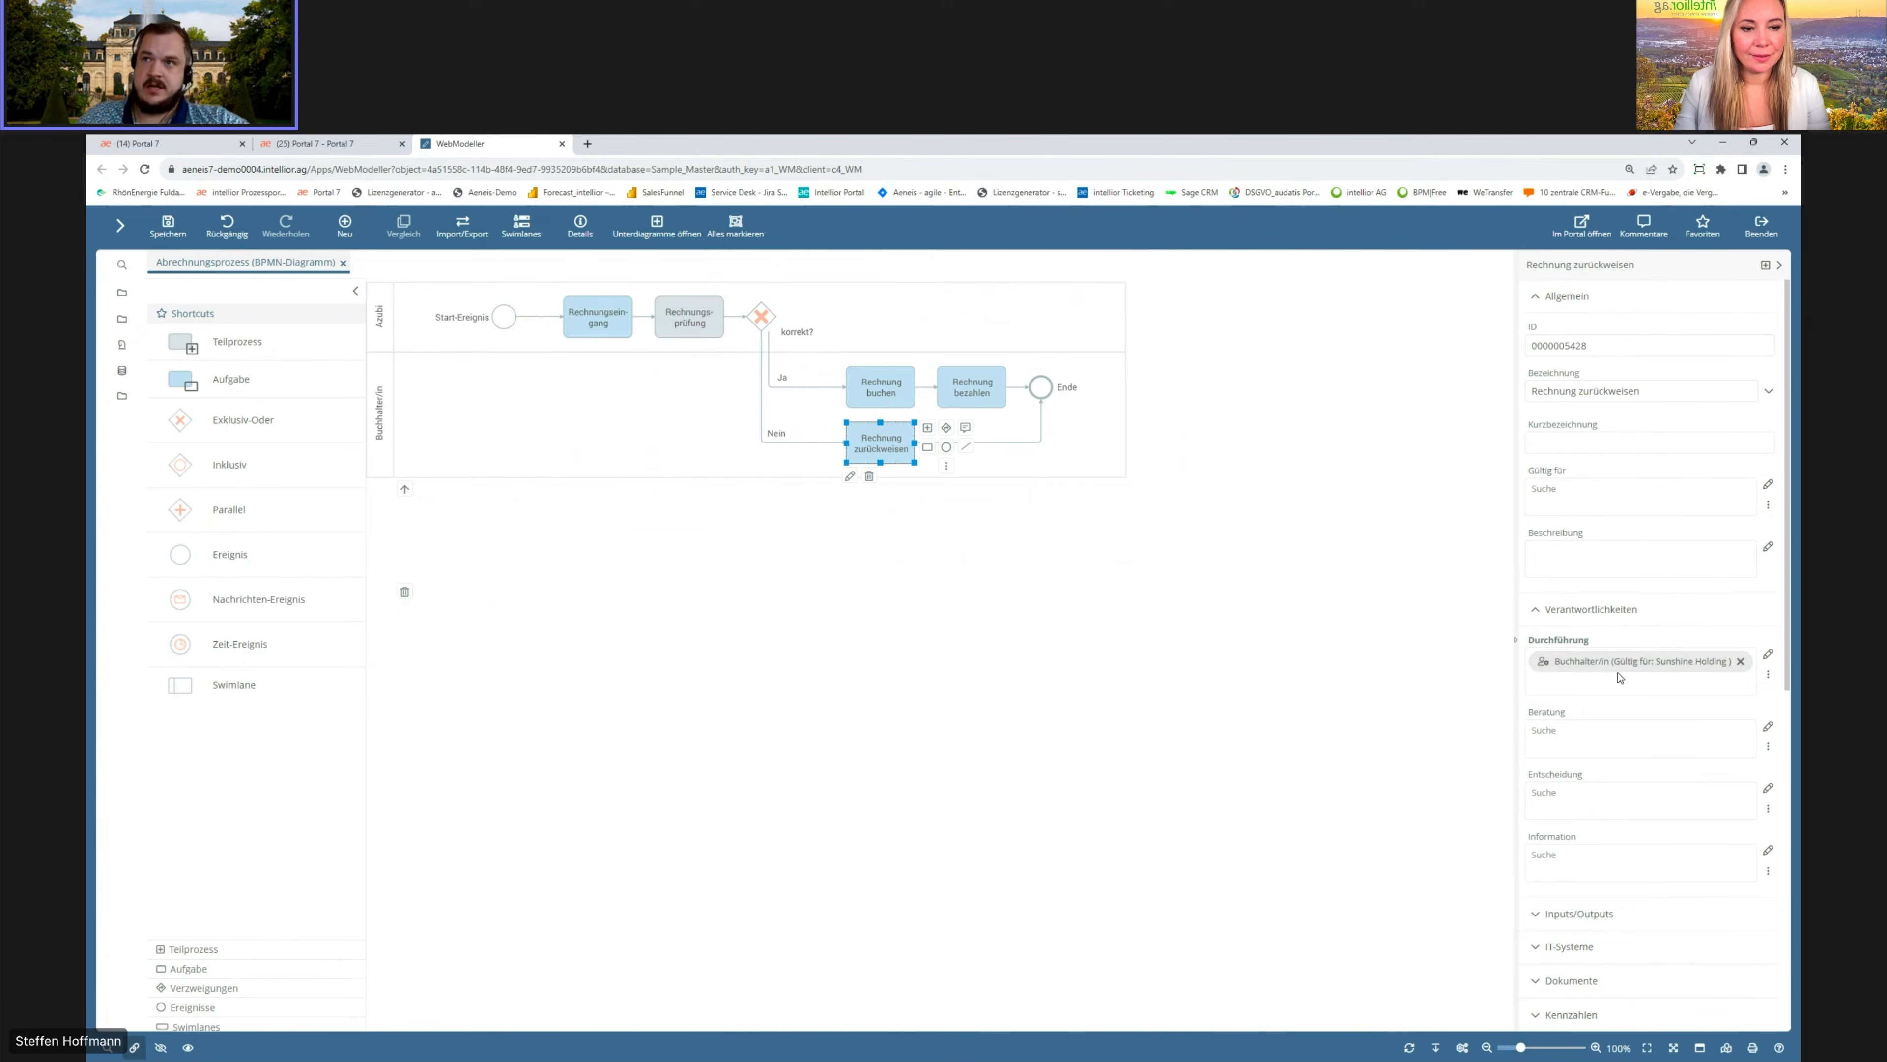
pyautogui.click(1536, 609)
pyautogui.click(1534, 297)
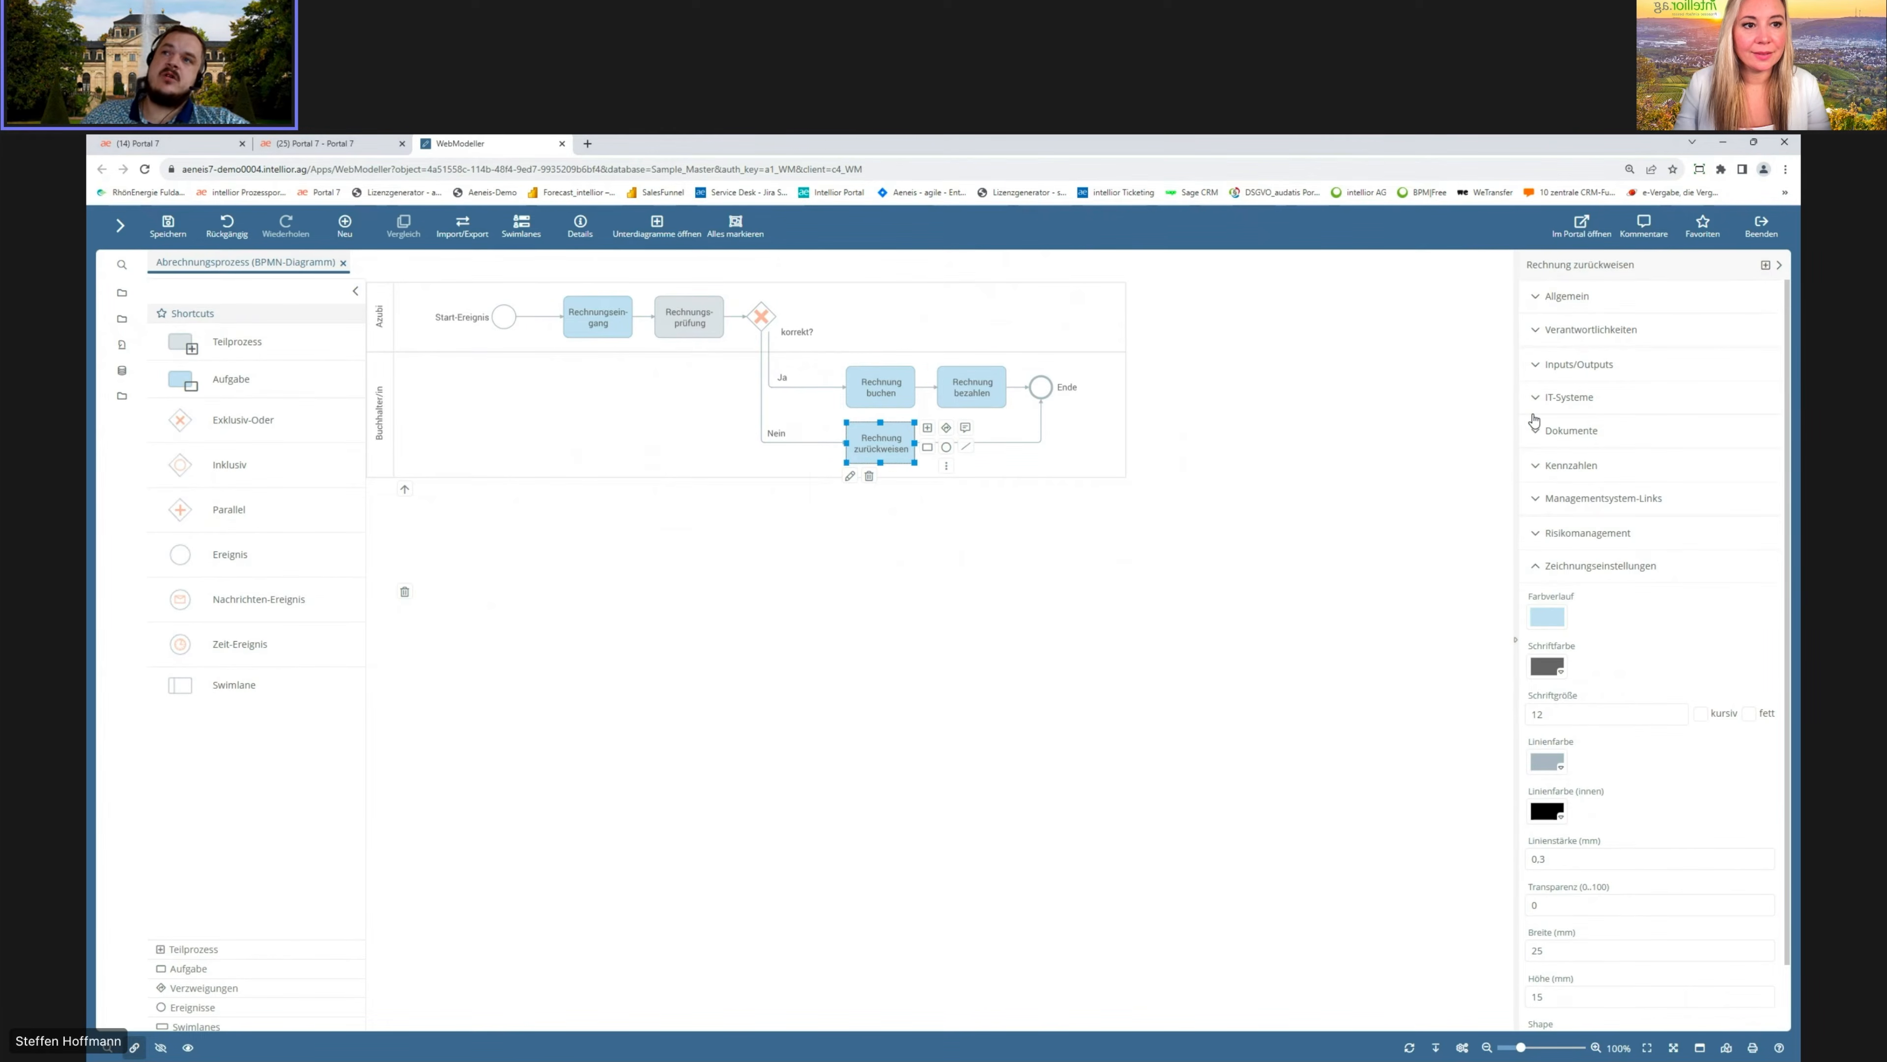
pyautogui.click(1536, 397)
pyautogui.click(1561, 455)
pyautogui.write('SAP')
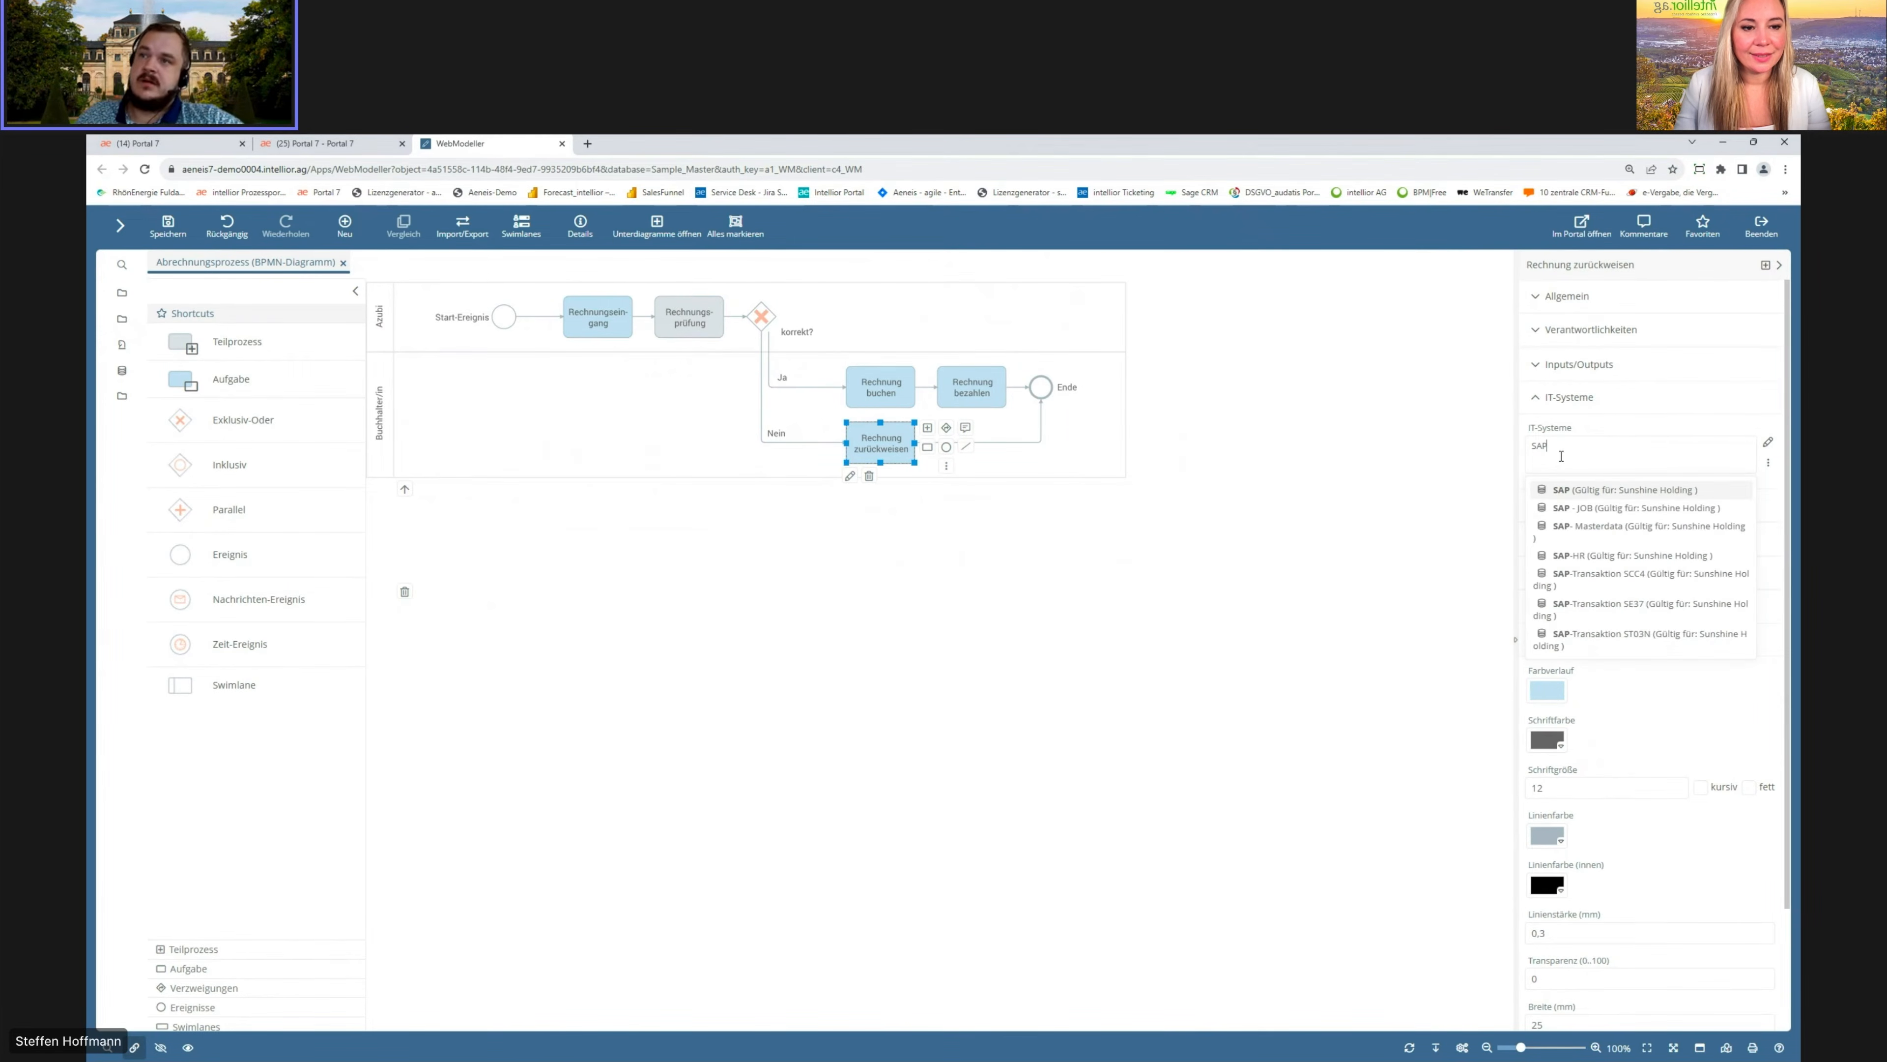
pyautogui.click(1605, 492)
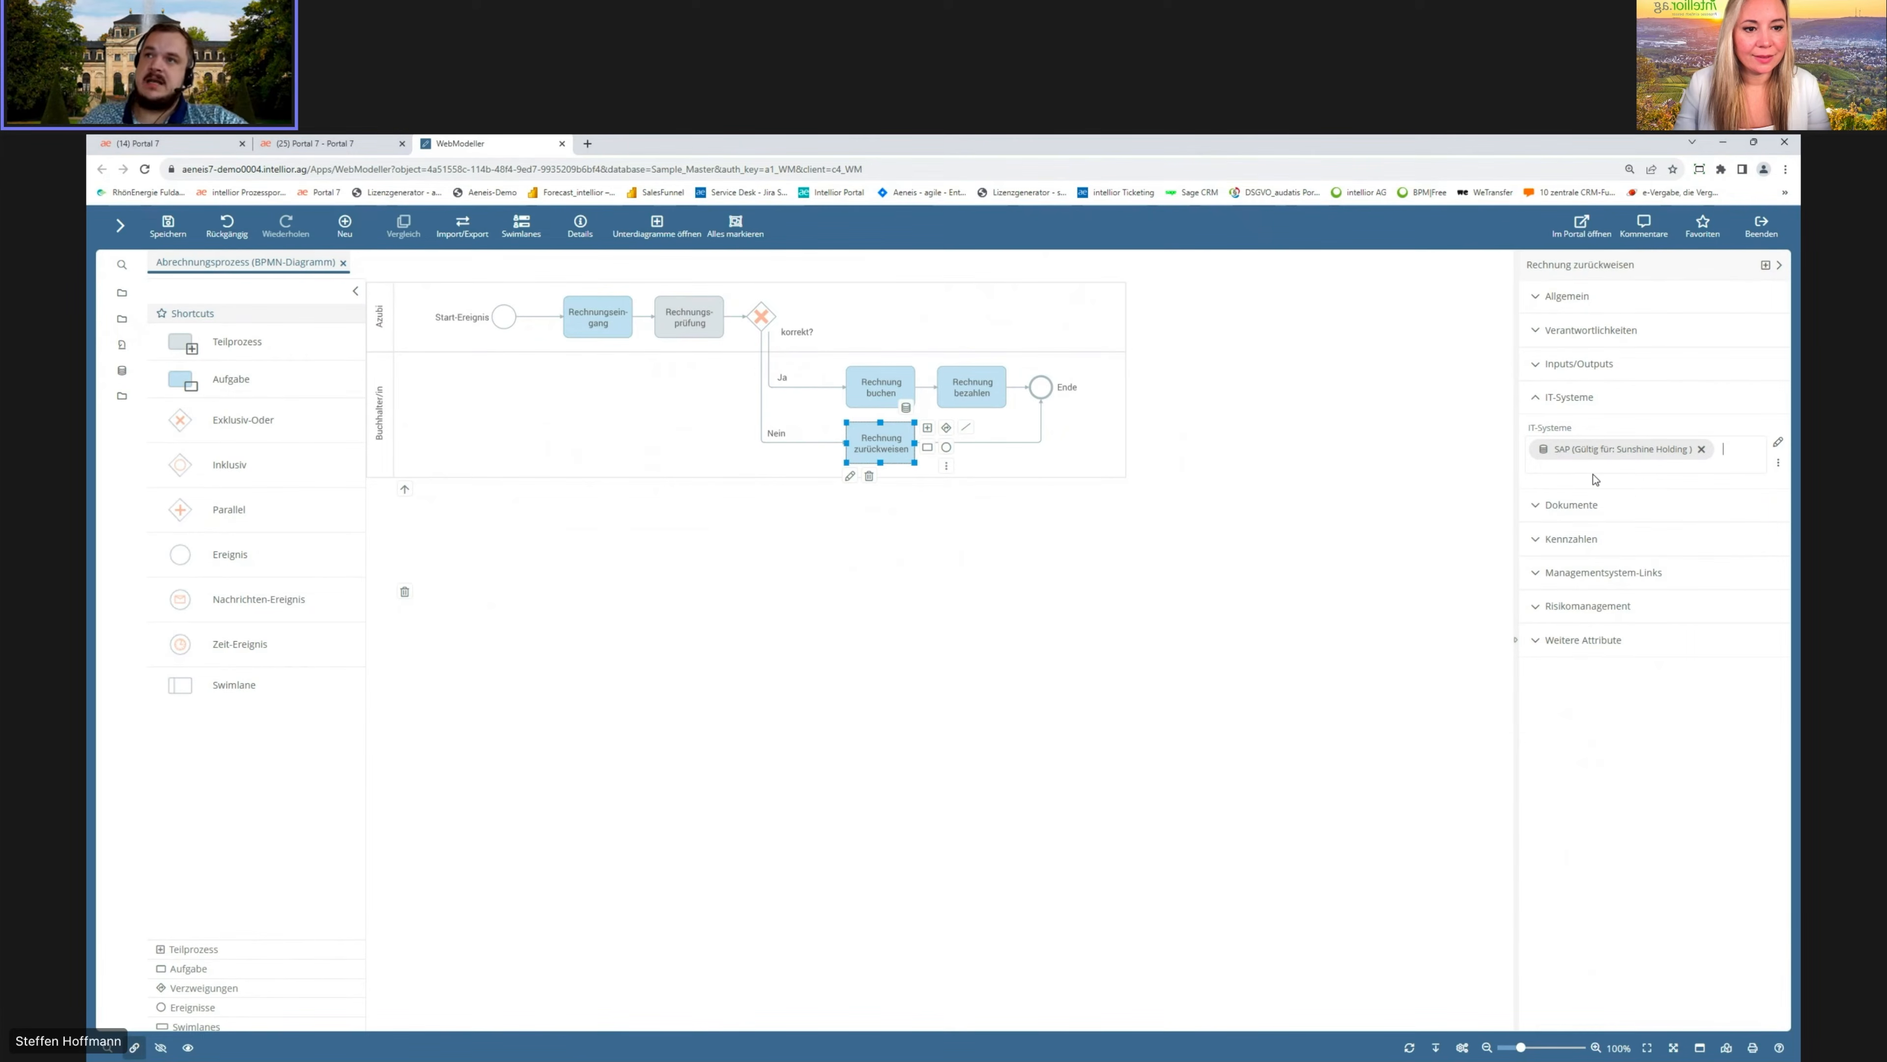
# Step: Link the document Checkliste Rechnungsfreigabe V2 to the Rechnung zurückweisen task
pyautogui.click(1537, 398)
pyautogui.click(1531, 433)
pyautogui.click(1578, 478)
pyautogui.write('Check')
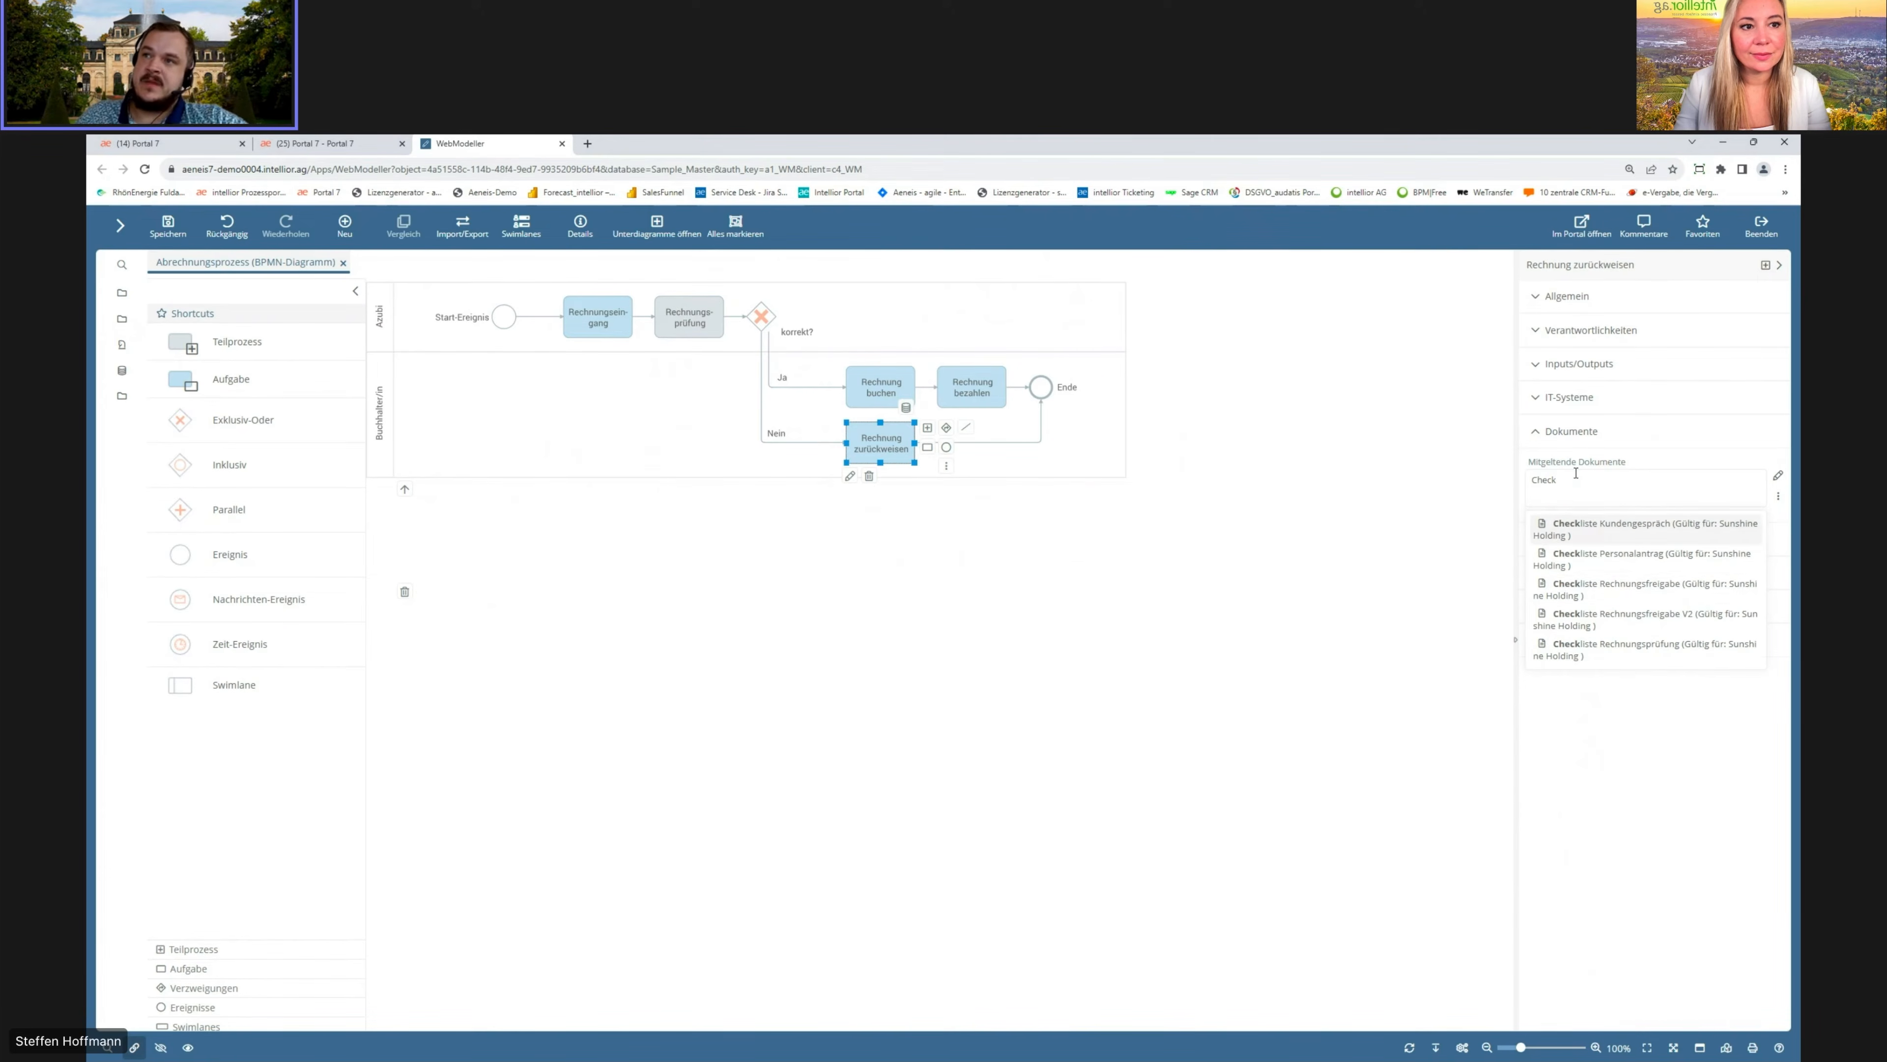
pyautogui.click(1614, 619)
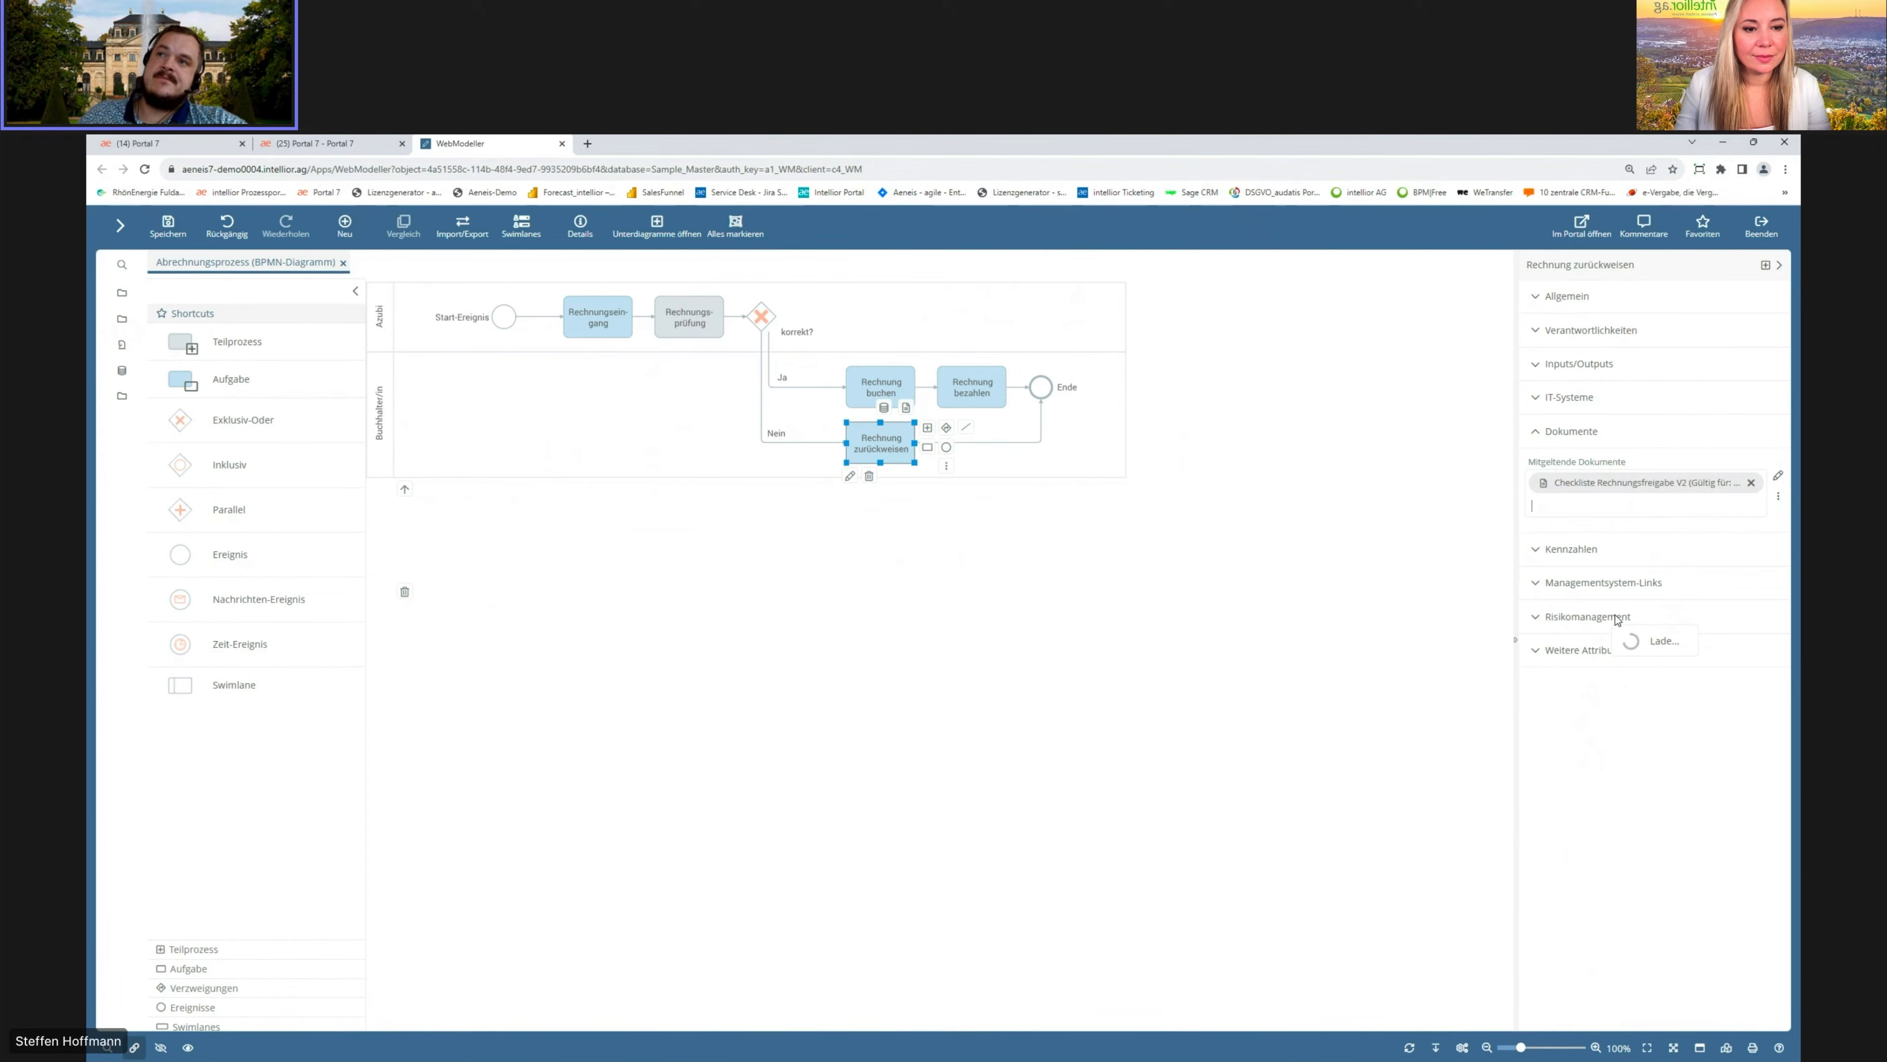
pyautogui.click(1536, 465)
pyautogui.click(1572, 514)
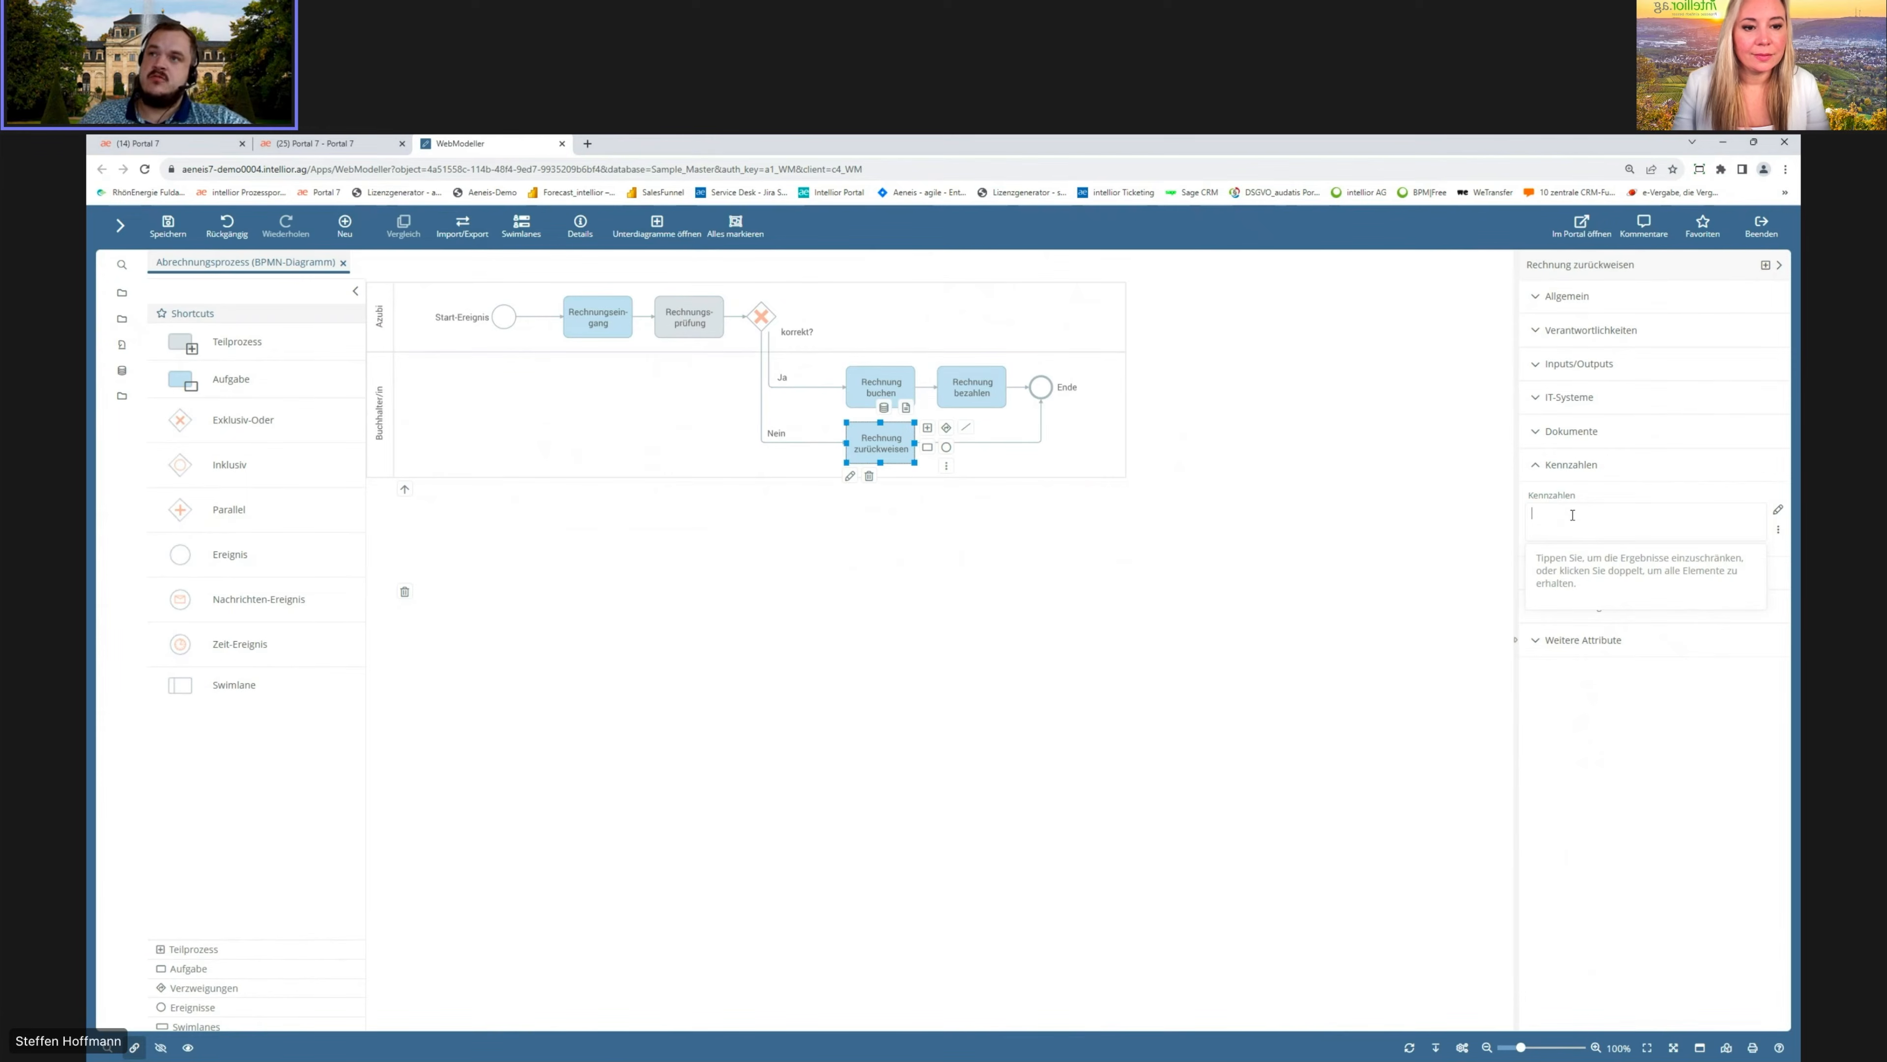
pyautogui.click(1539, 465)
# Step: Link the document Freigaberichtlinien to the Rechnungsprüfung task
pyautogui.click(690, 322)
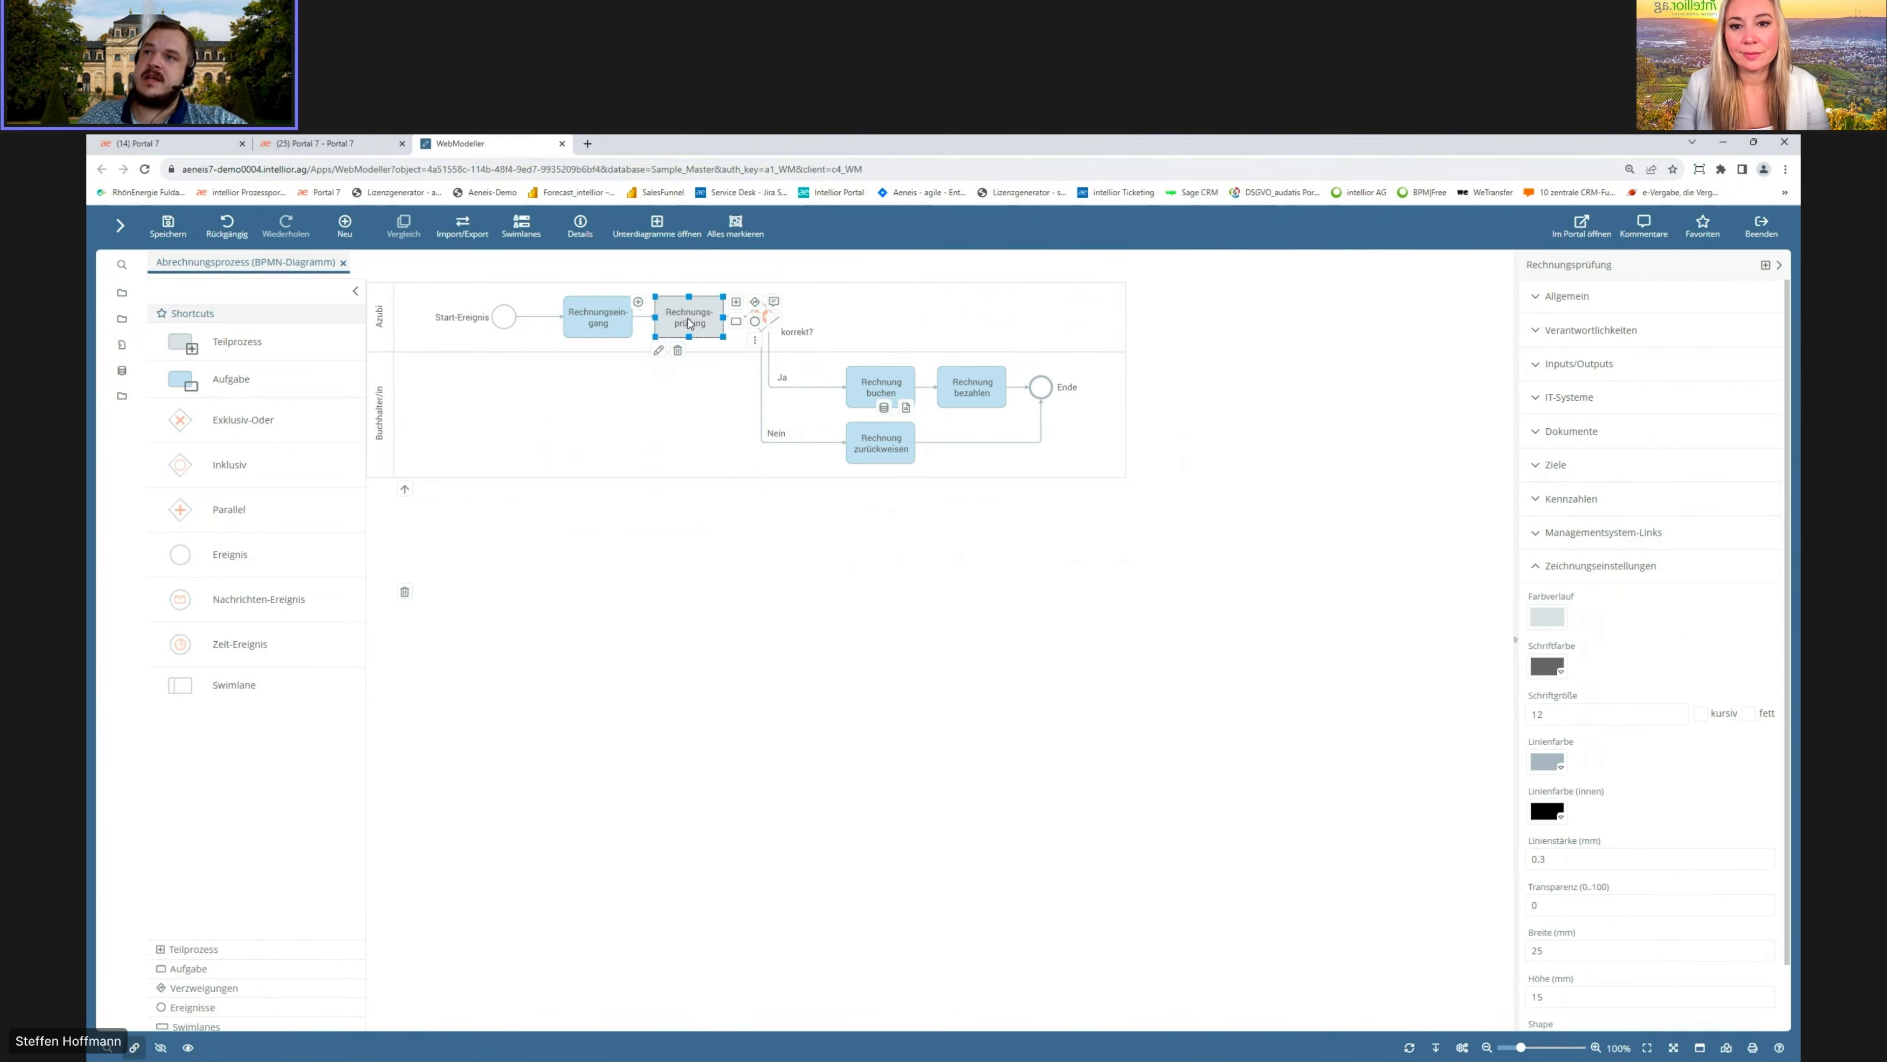
pyautogui.click(1538, 433)
pyautogui.click(1567, 481)
pyautogui.write('Ab')
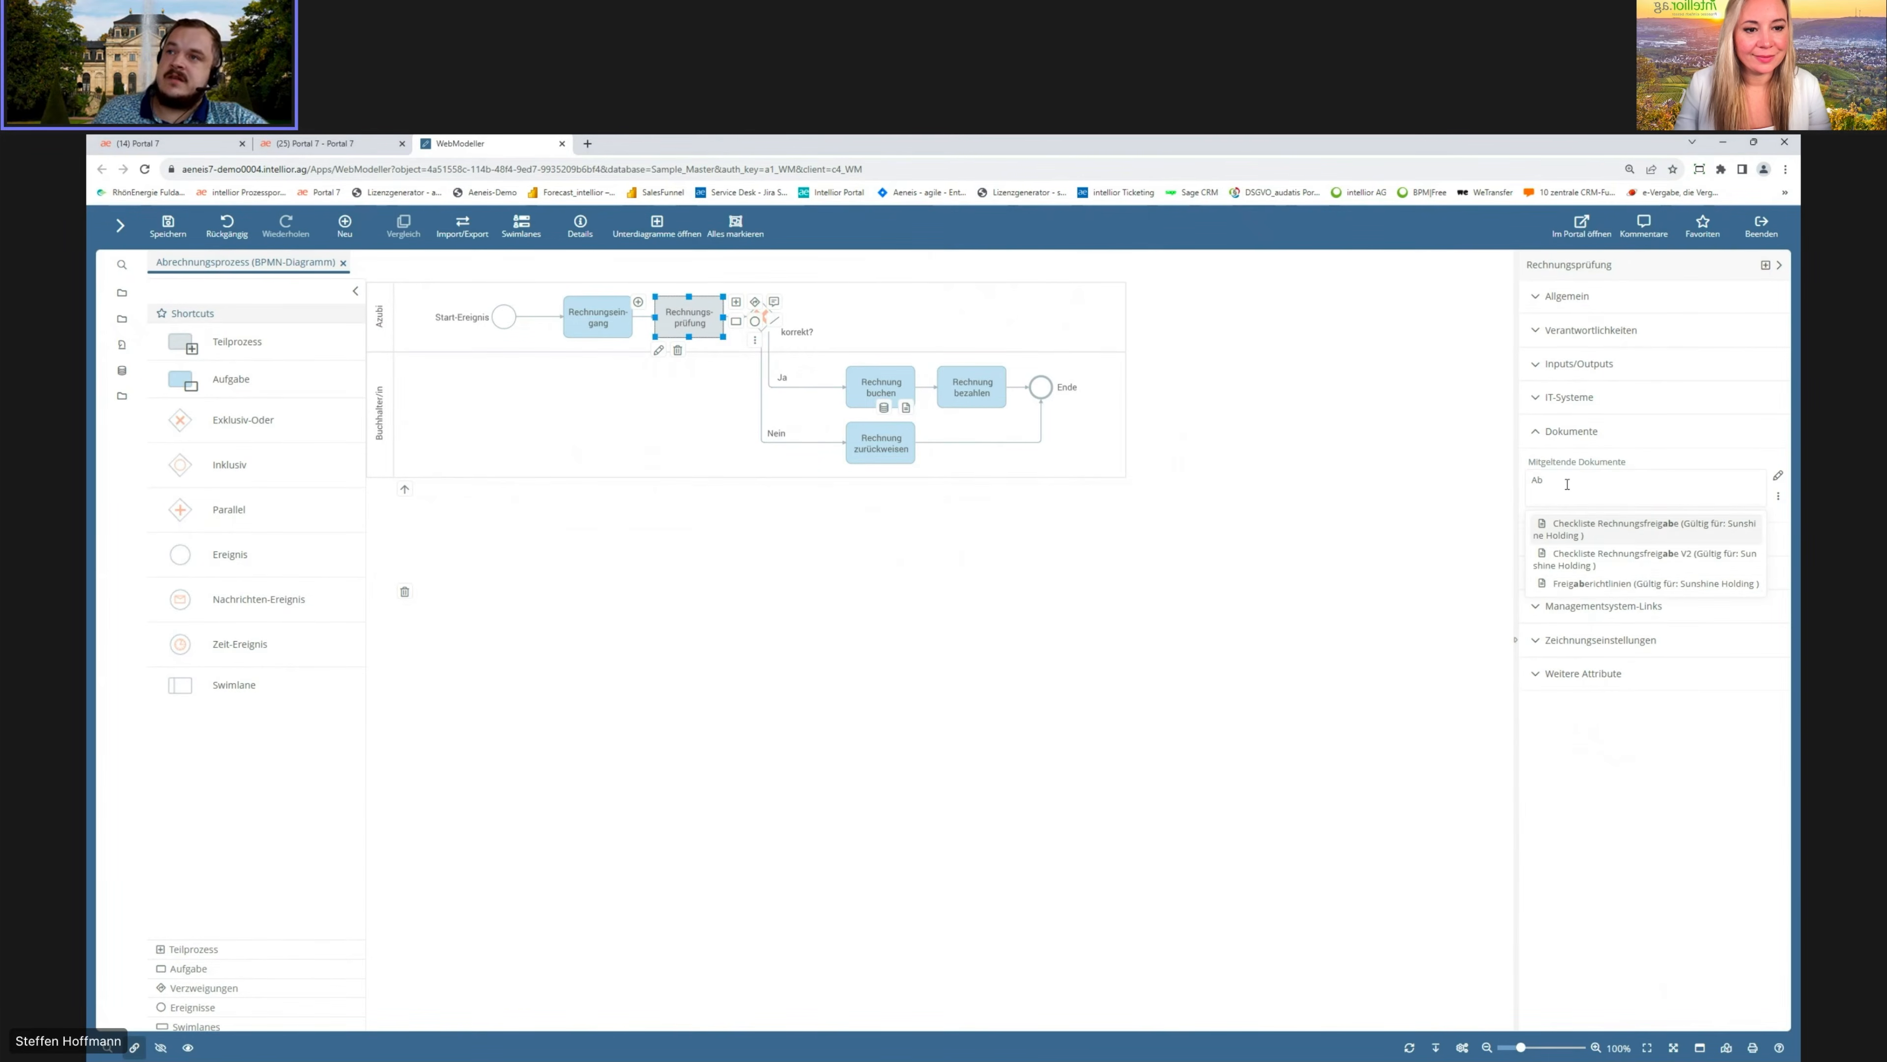
pyautogui.click(1634, 584)
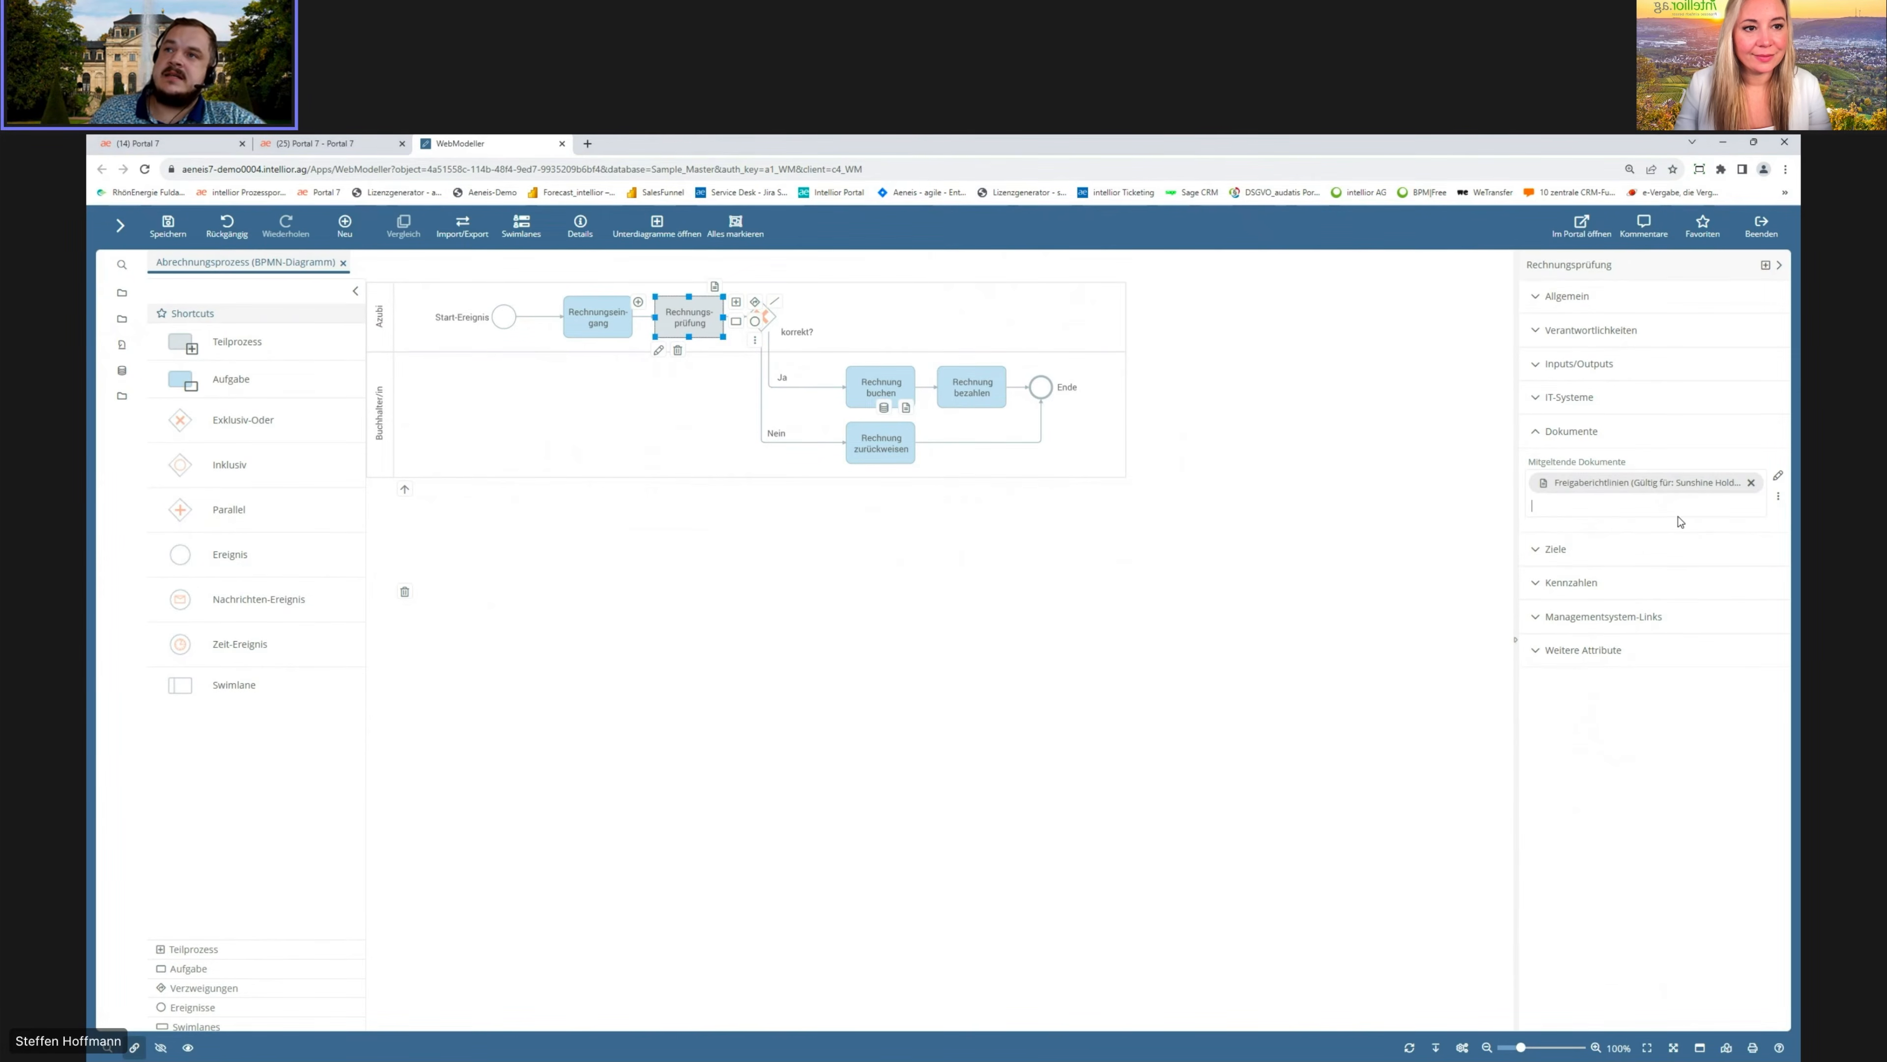
# Step: Assign the IT system Aeneis to the Rechnungsprüfung task
pyautogui.click(1538, 408)
pyautogui.click(1551, 452)
pyautogui.write('Aeneis')
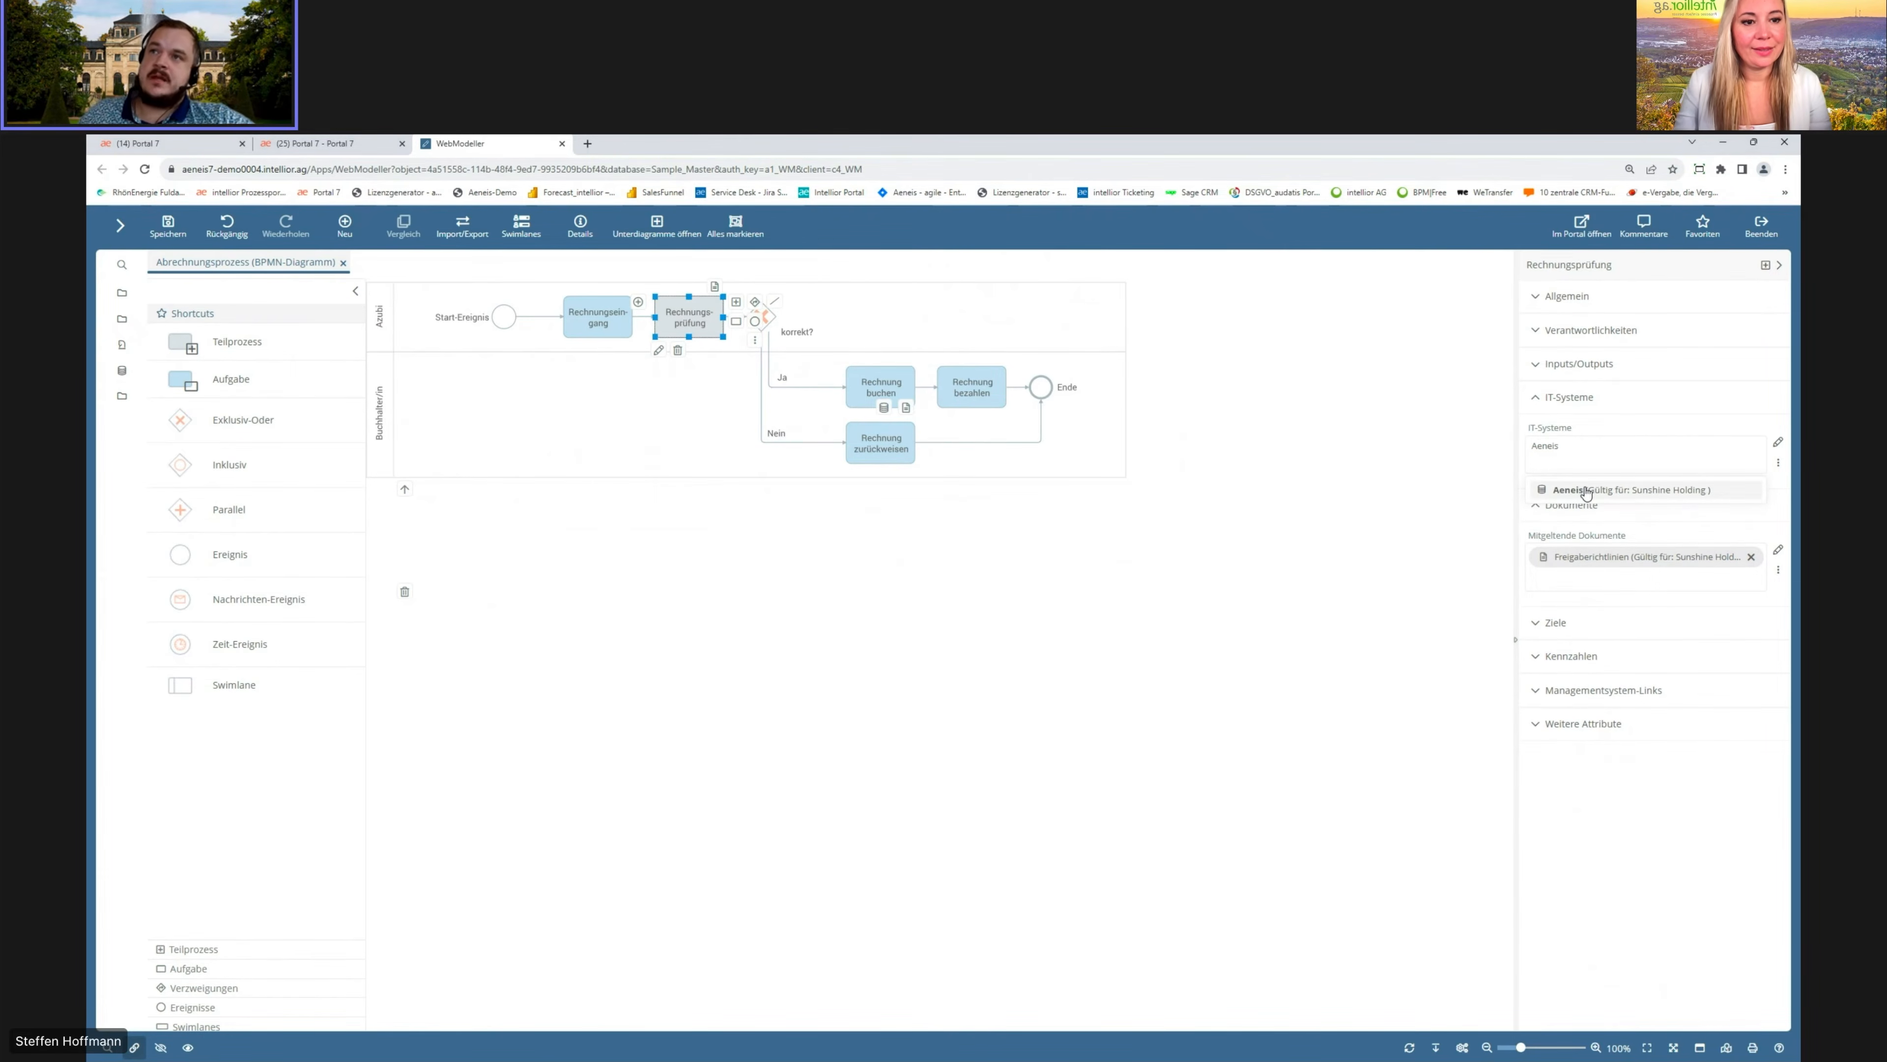
pyautogui.click(1571, 487)
pyautogui.click(1535, 409)
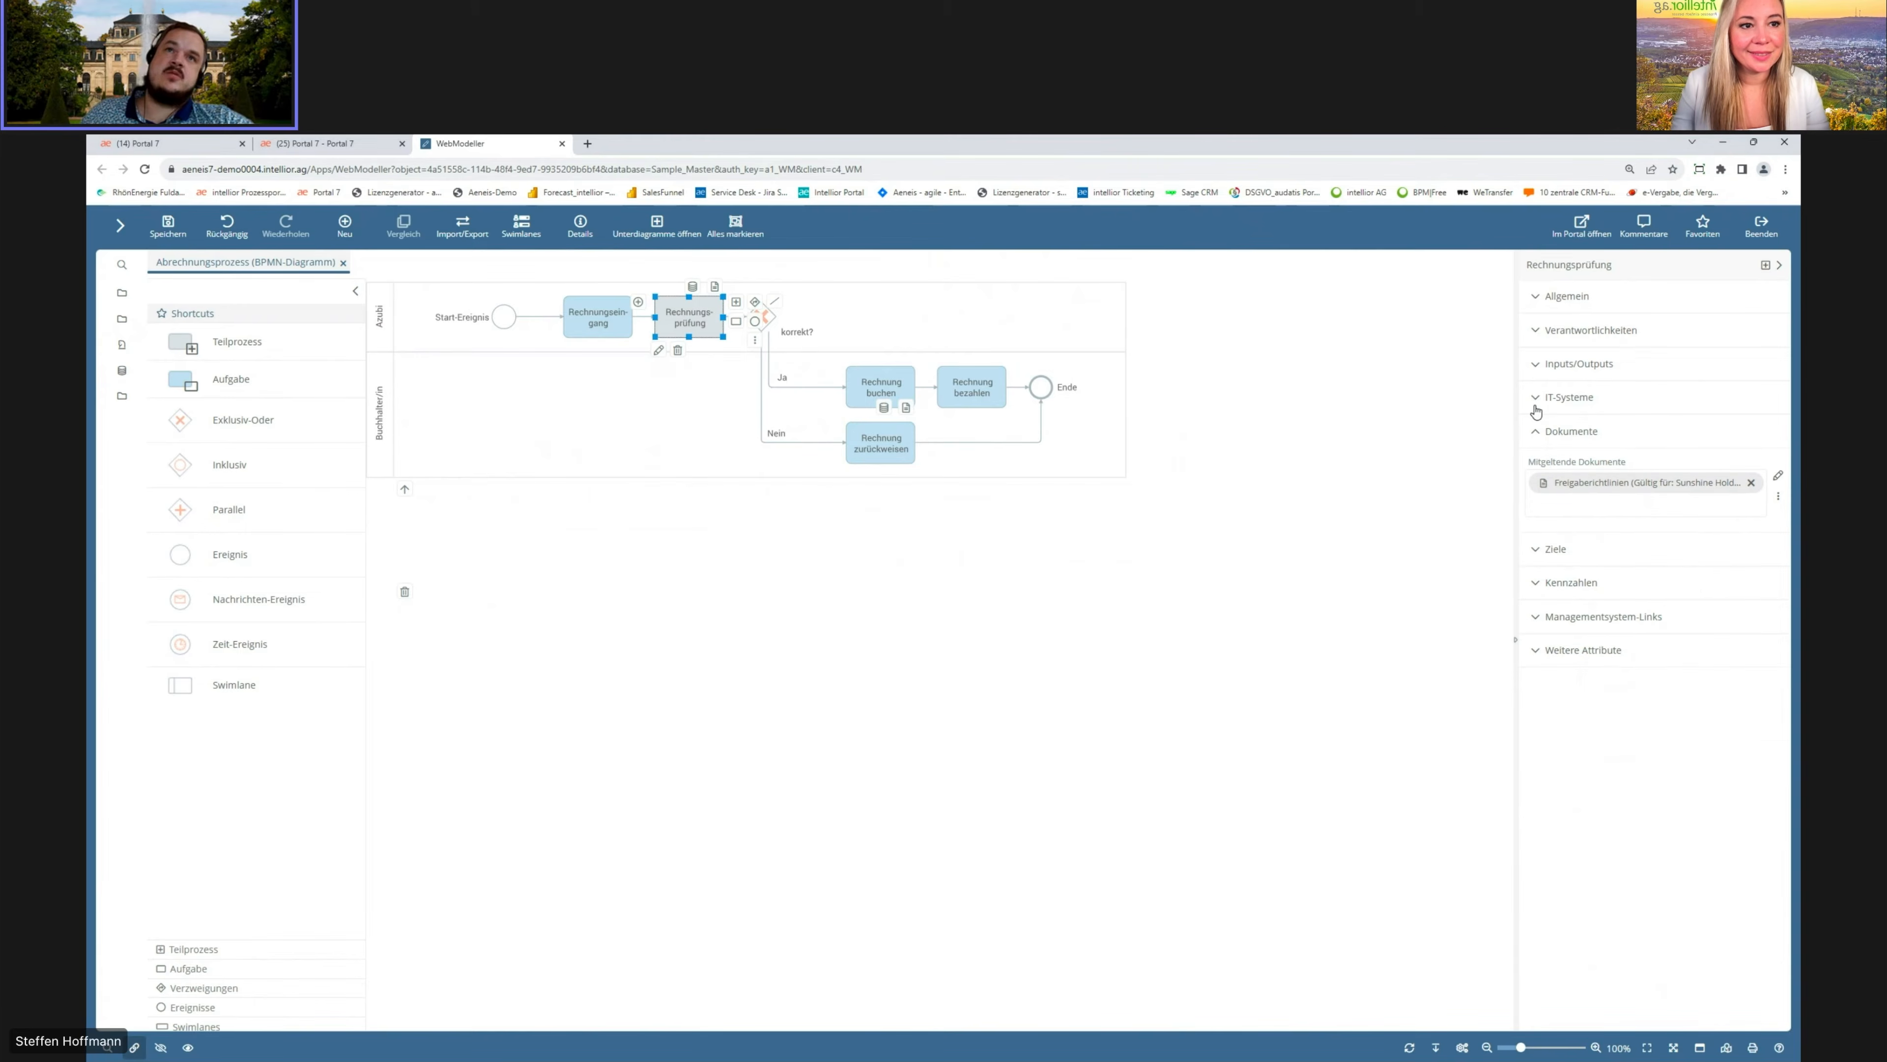
pyautogui.click(1536, 431)
# Step: Paste the description "Bitte daran denken, die Rechnung zu begleichen" into the Rechnung bezahlen task
pyautogui.click(971, 387)
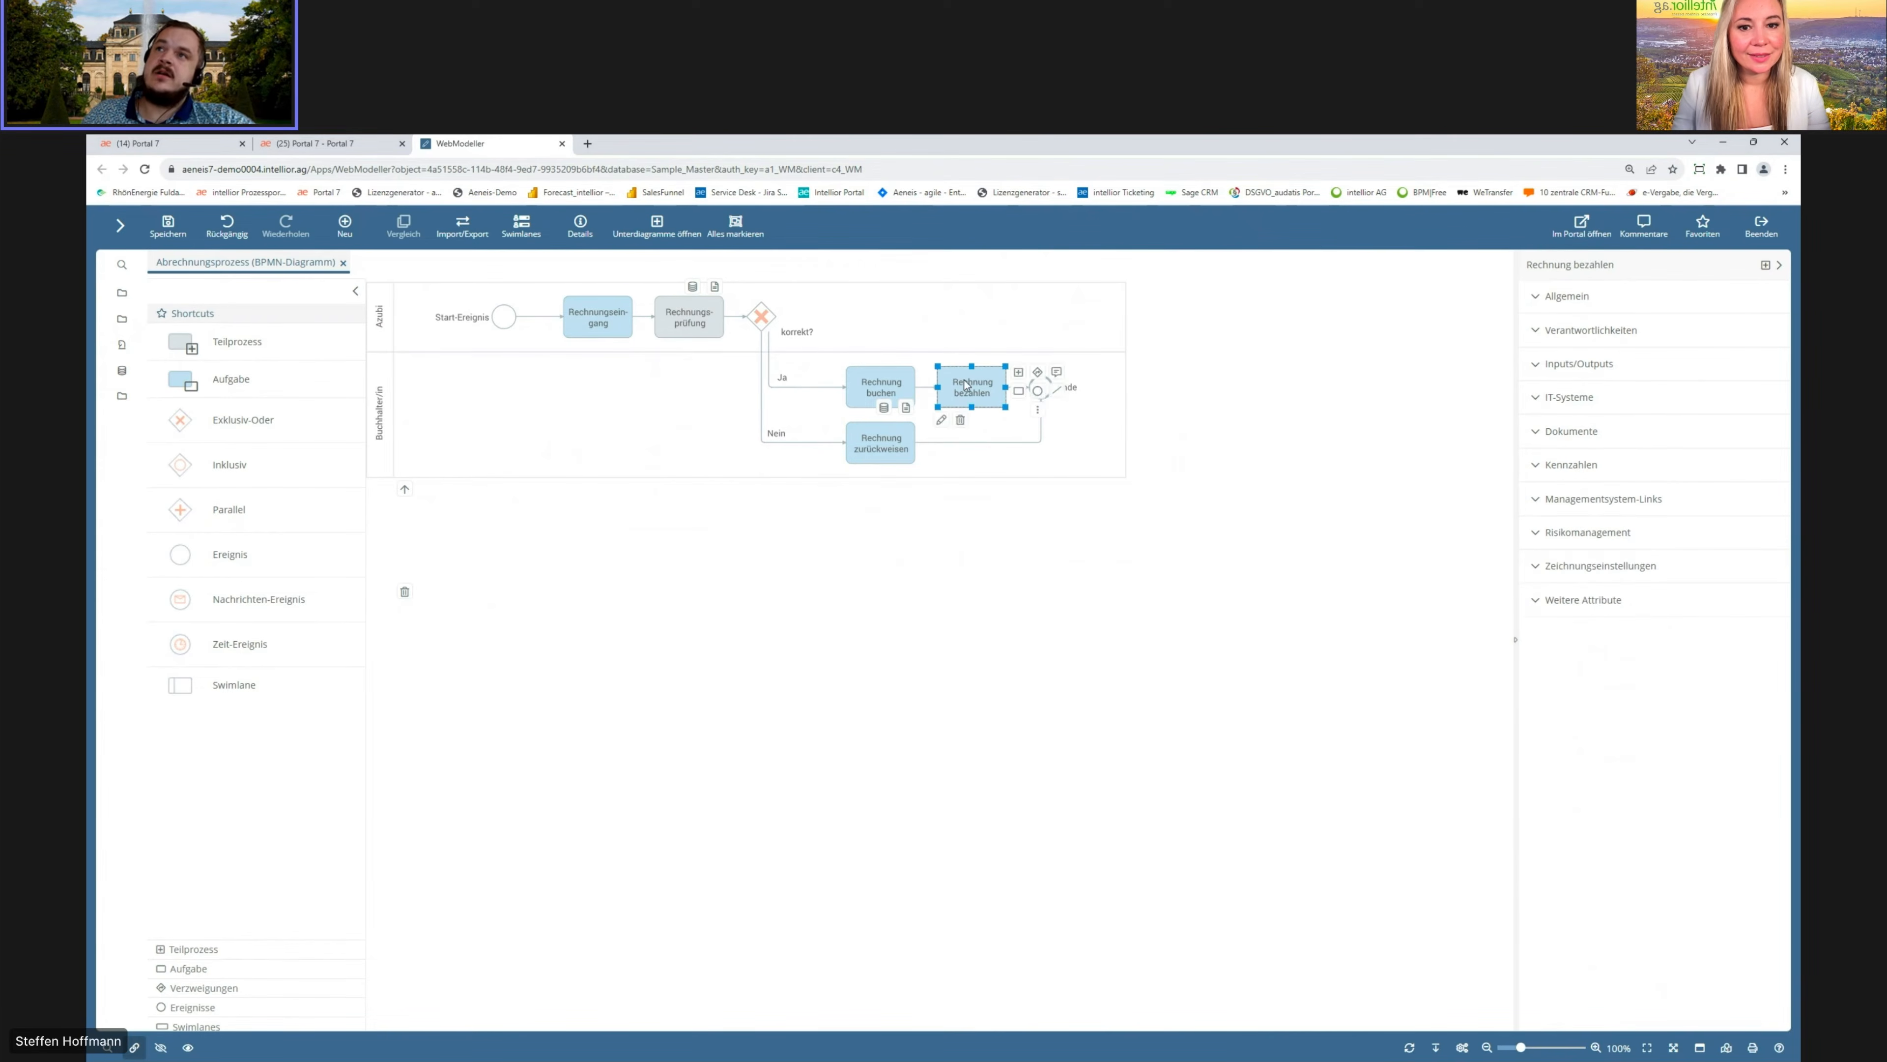
pyautogui.click(1538, 298)
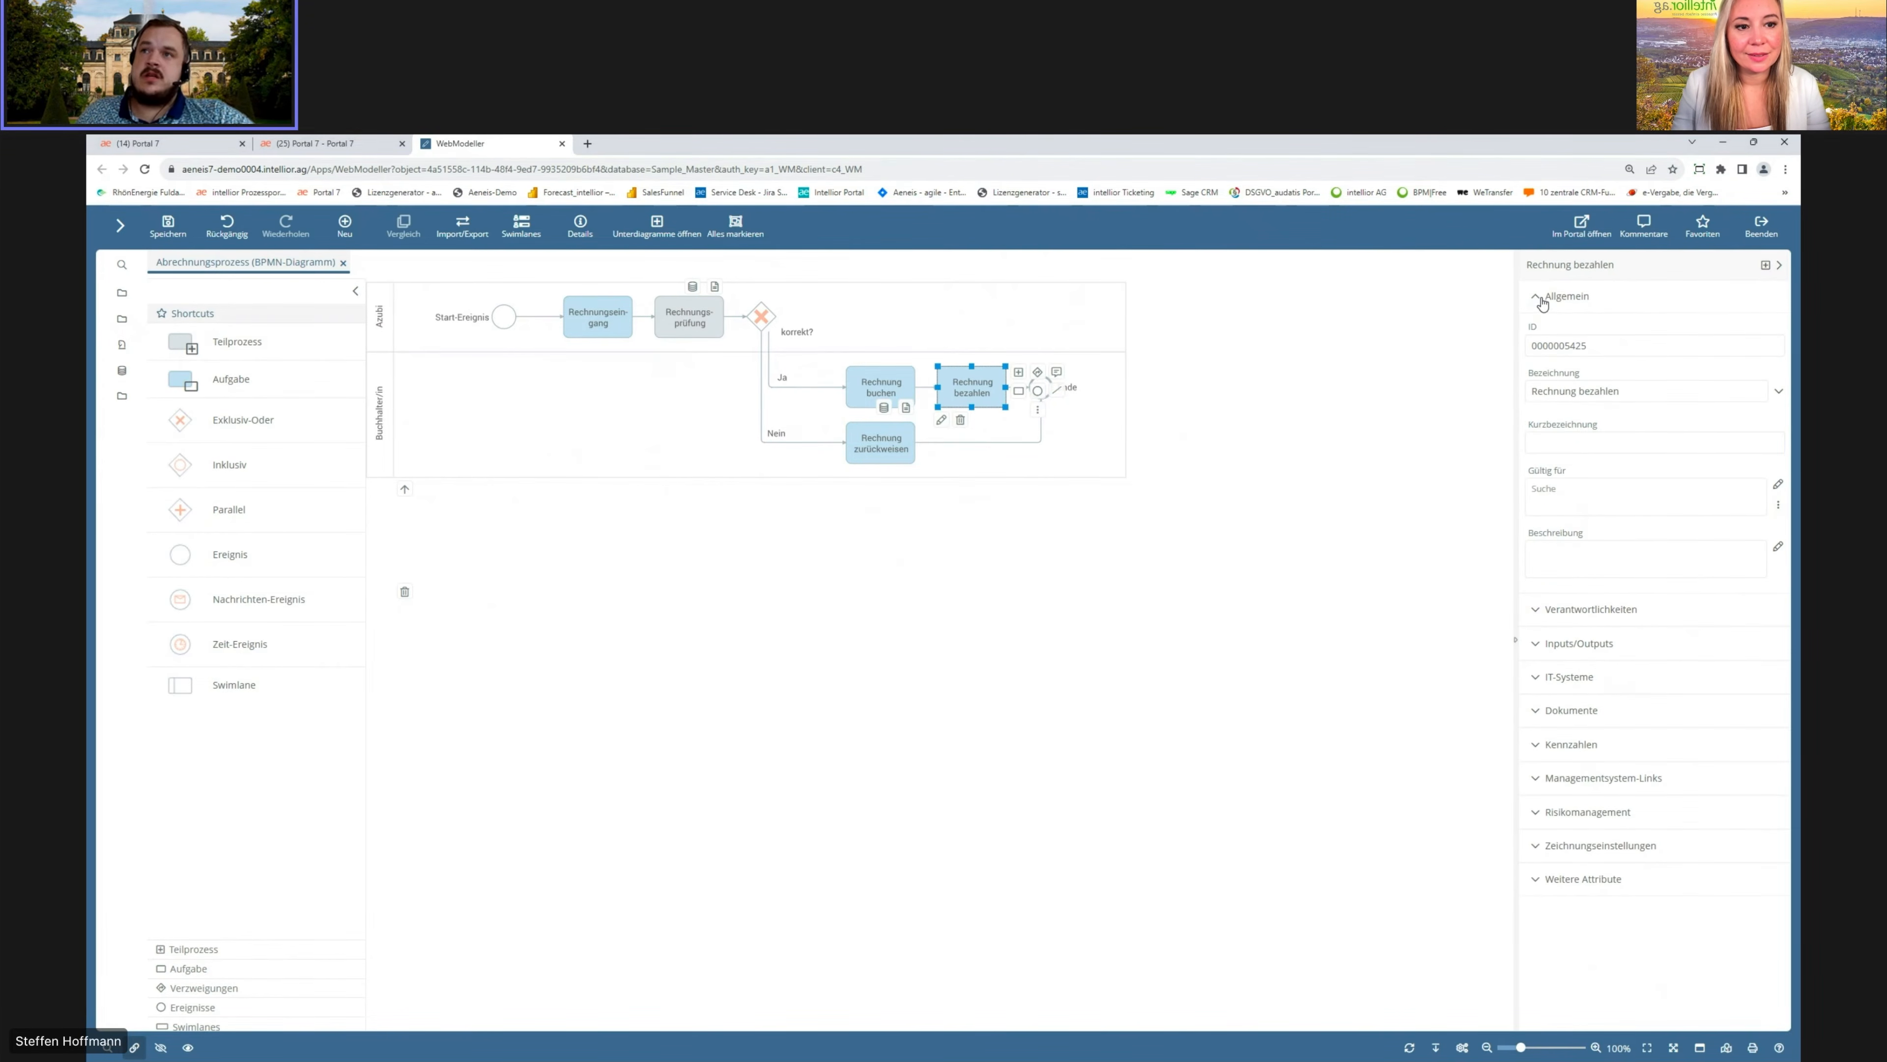
pyautogui.click(1570, 555)
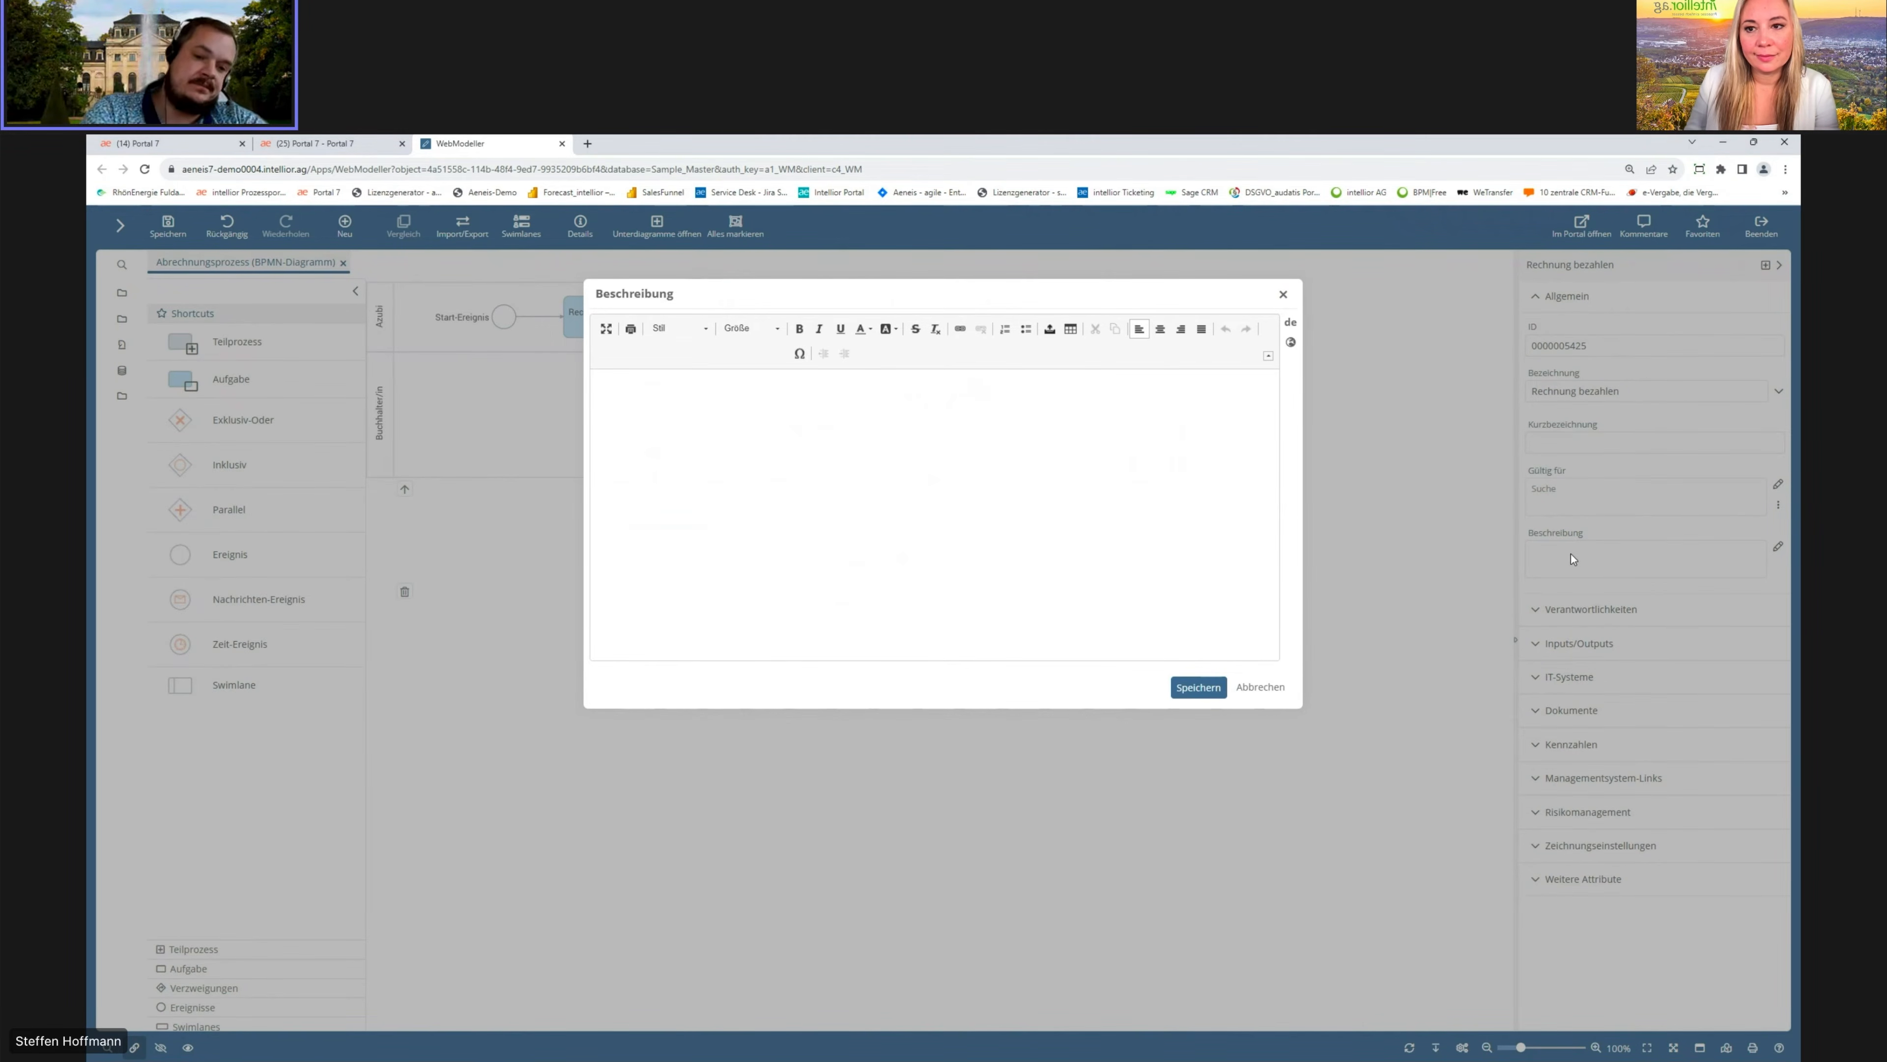
pyautogui.write('Bitte daran denken, die Rechnung zu begleichen')
pyautogui.click(1221, 686)
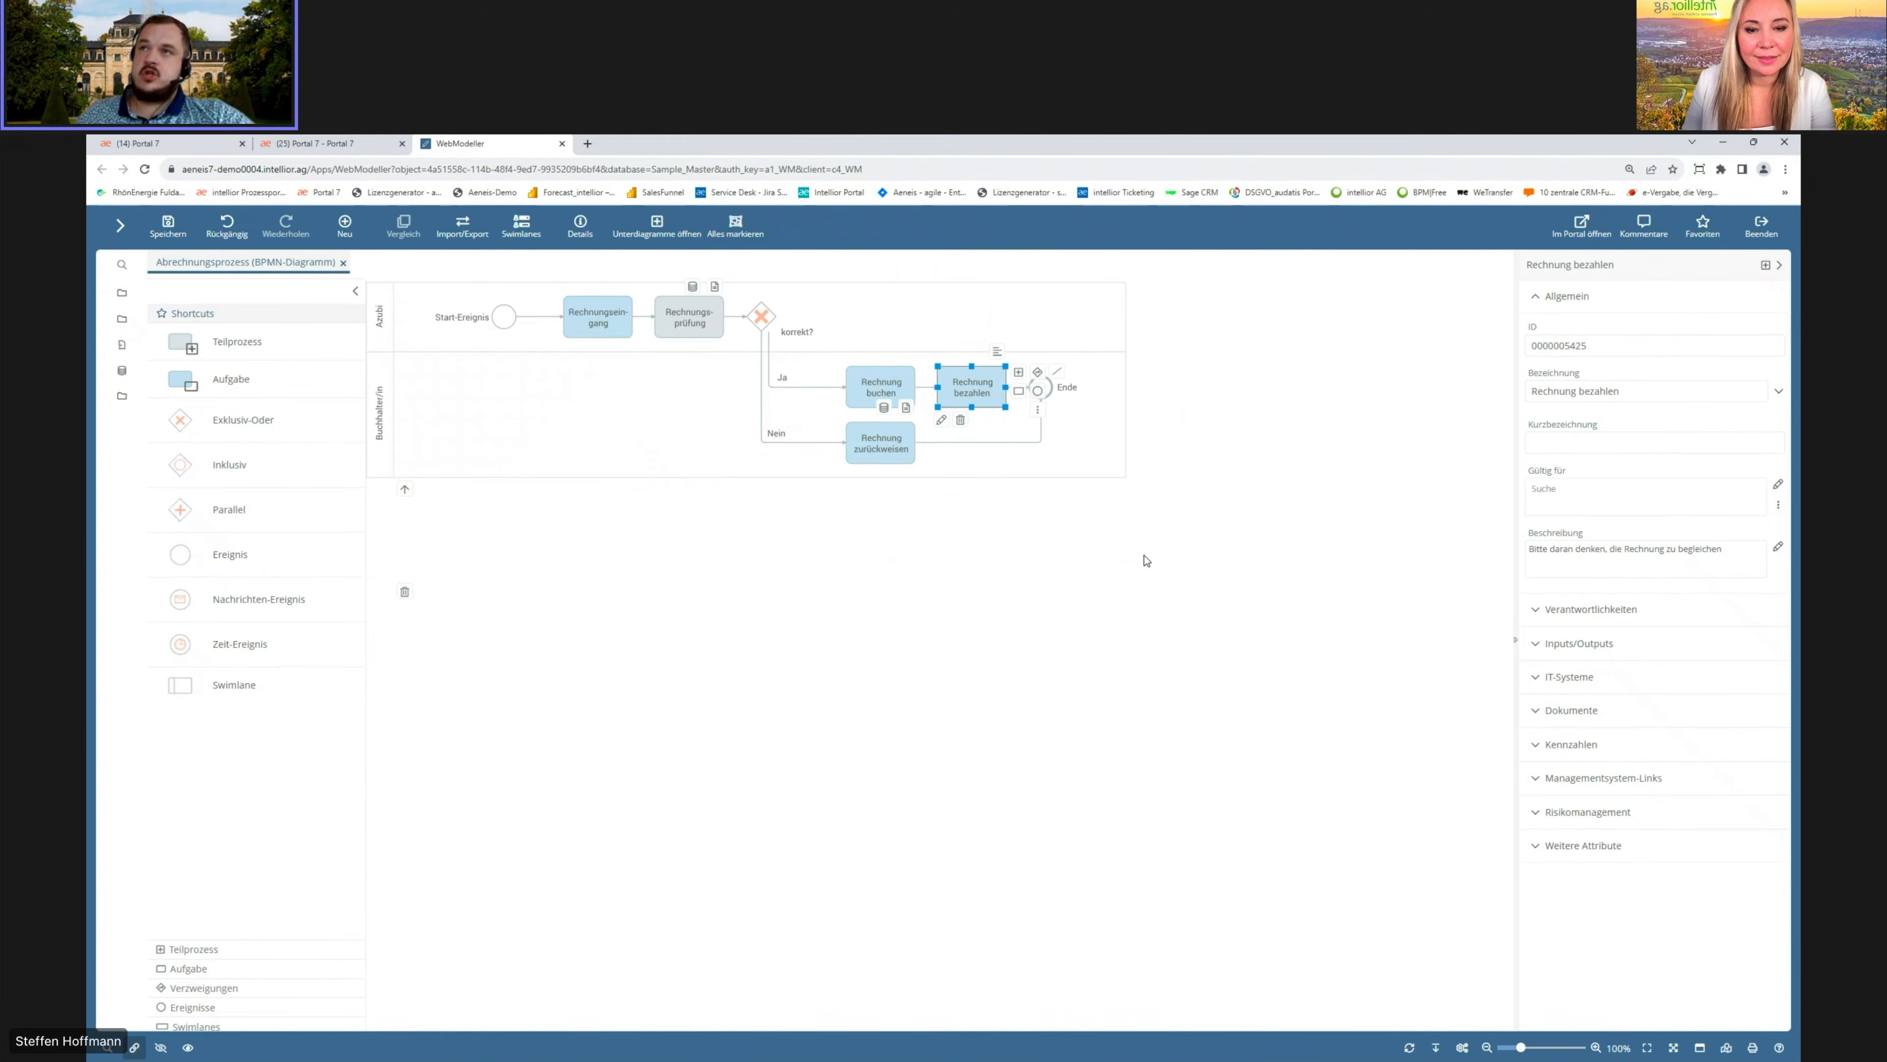
# Step: Show attribute swimlanes for Beschreibung, IT-Systeme and Mitgeltende Dokumente in the diagram
pyautogui.click(913, 549)
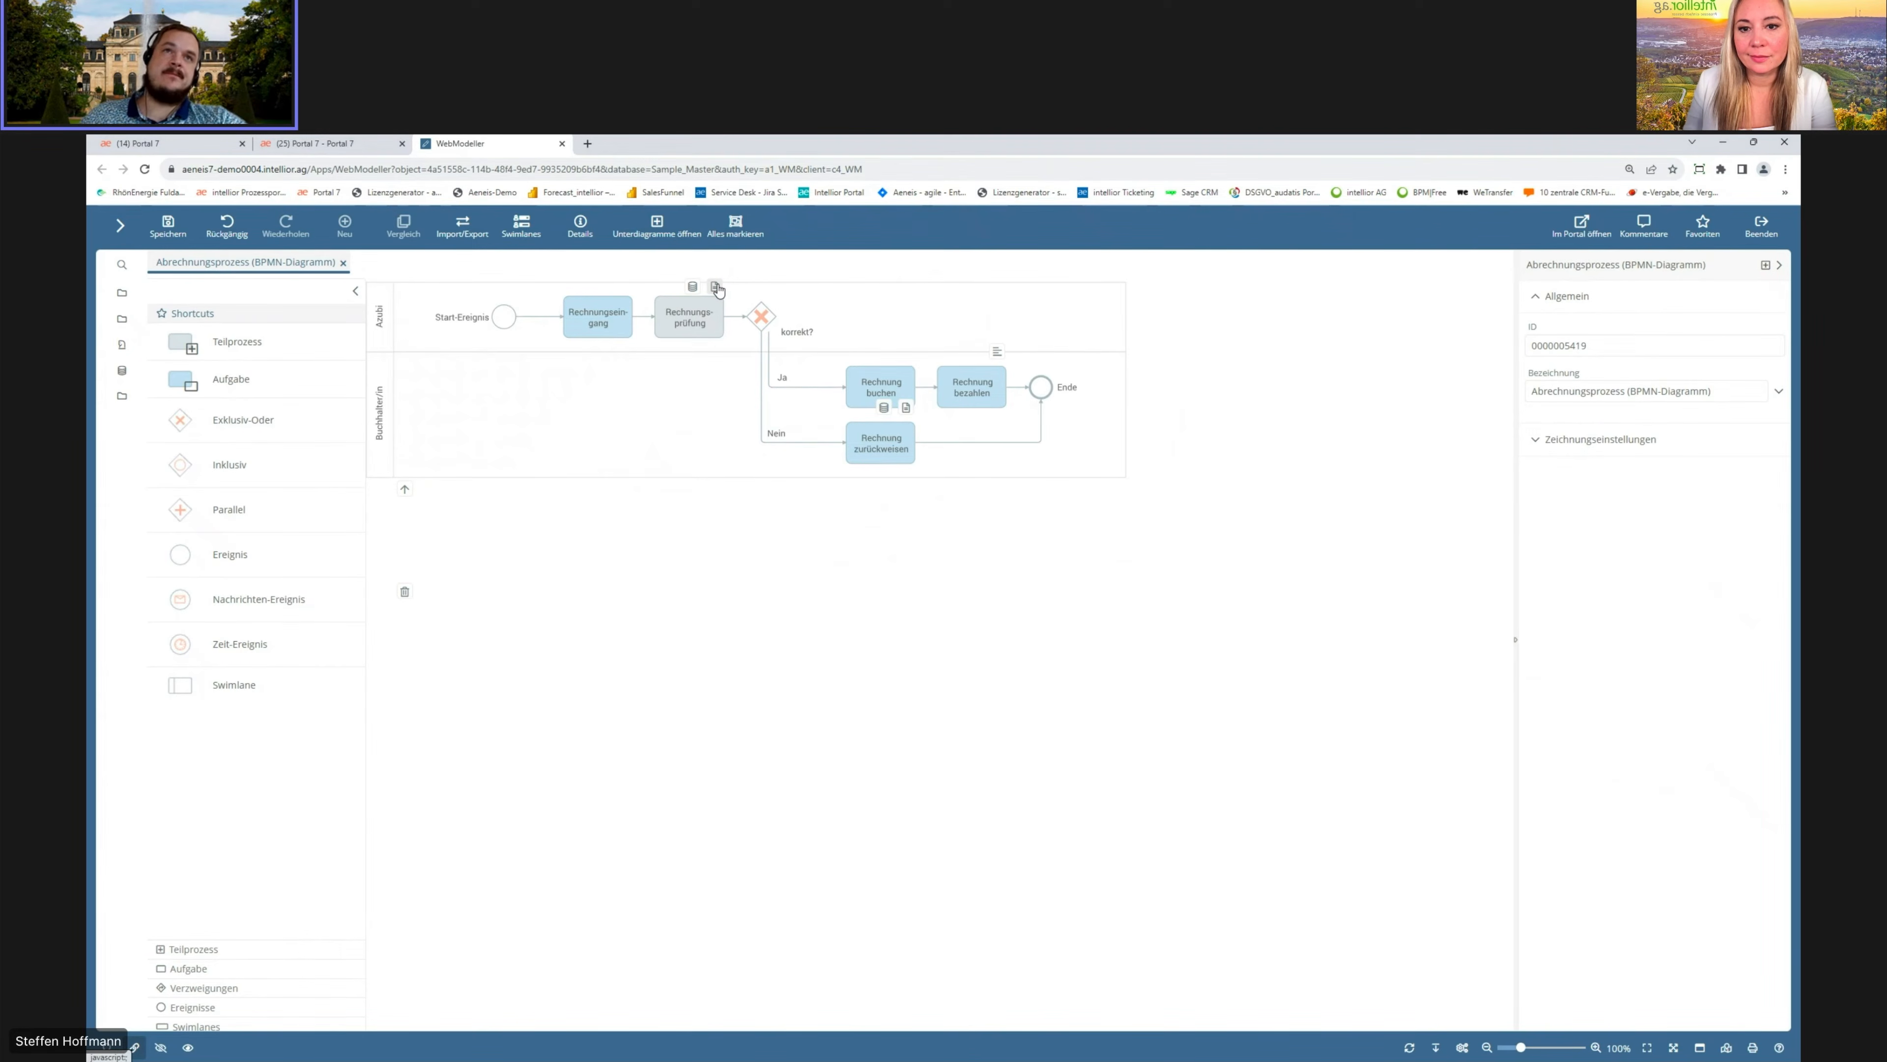
pyautogui.click(518, 231)
pyautogui.click(543, 422)
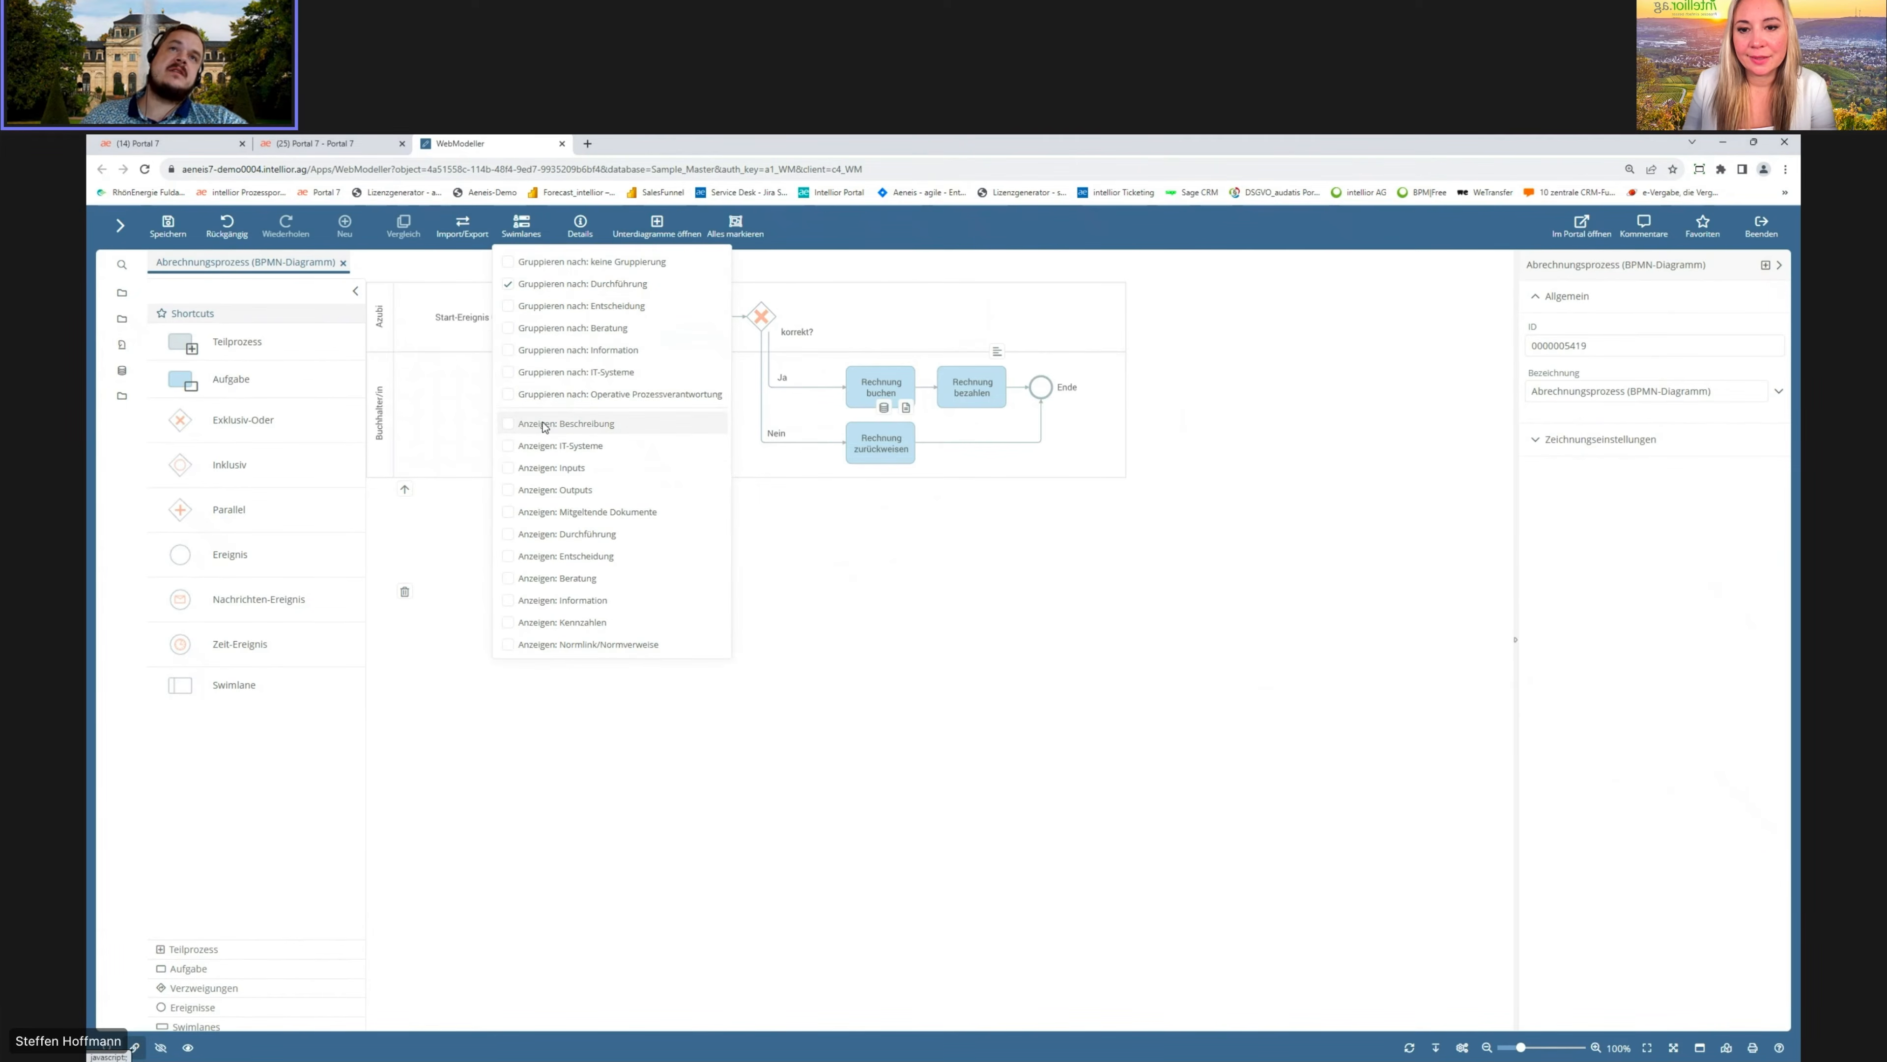
pyautogui.click(521, 226)
pyautogui.click(514, 578)
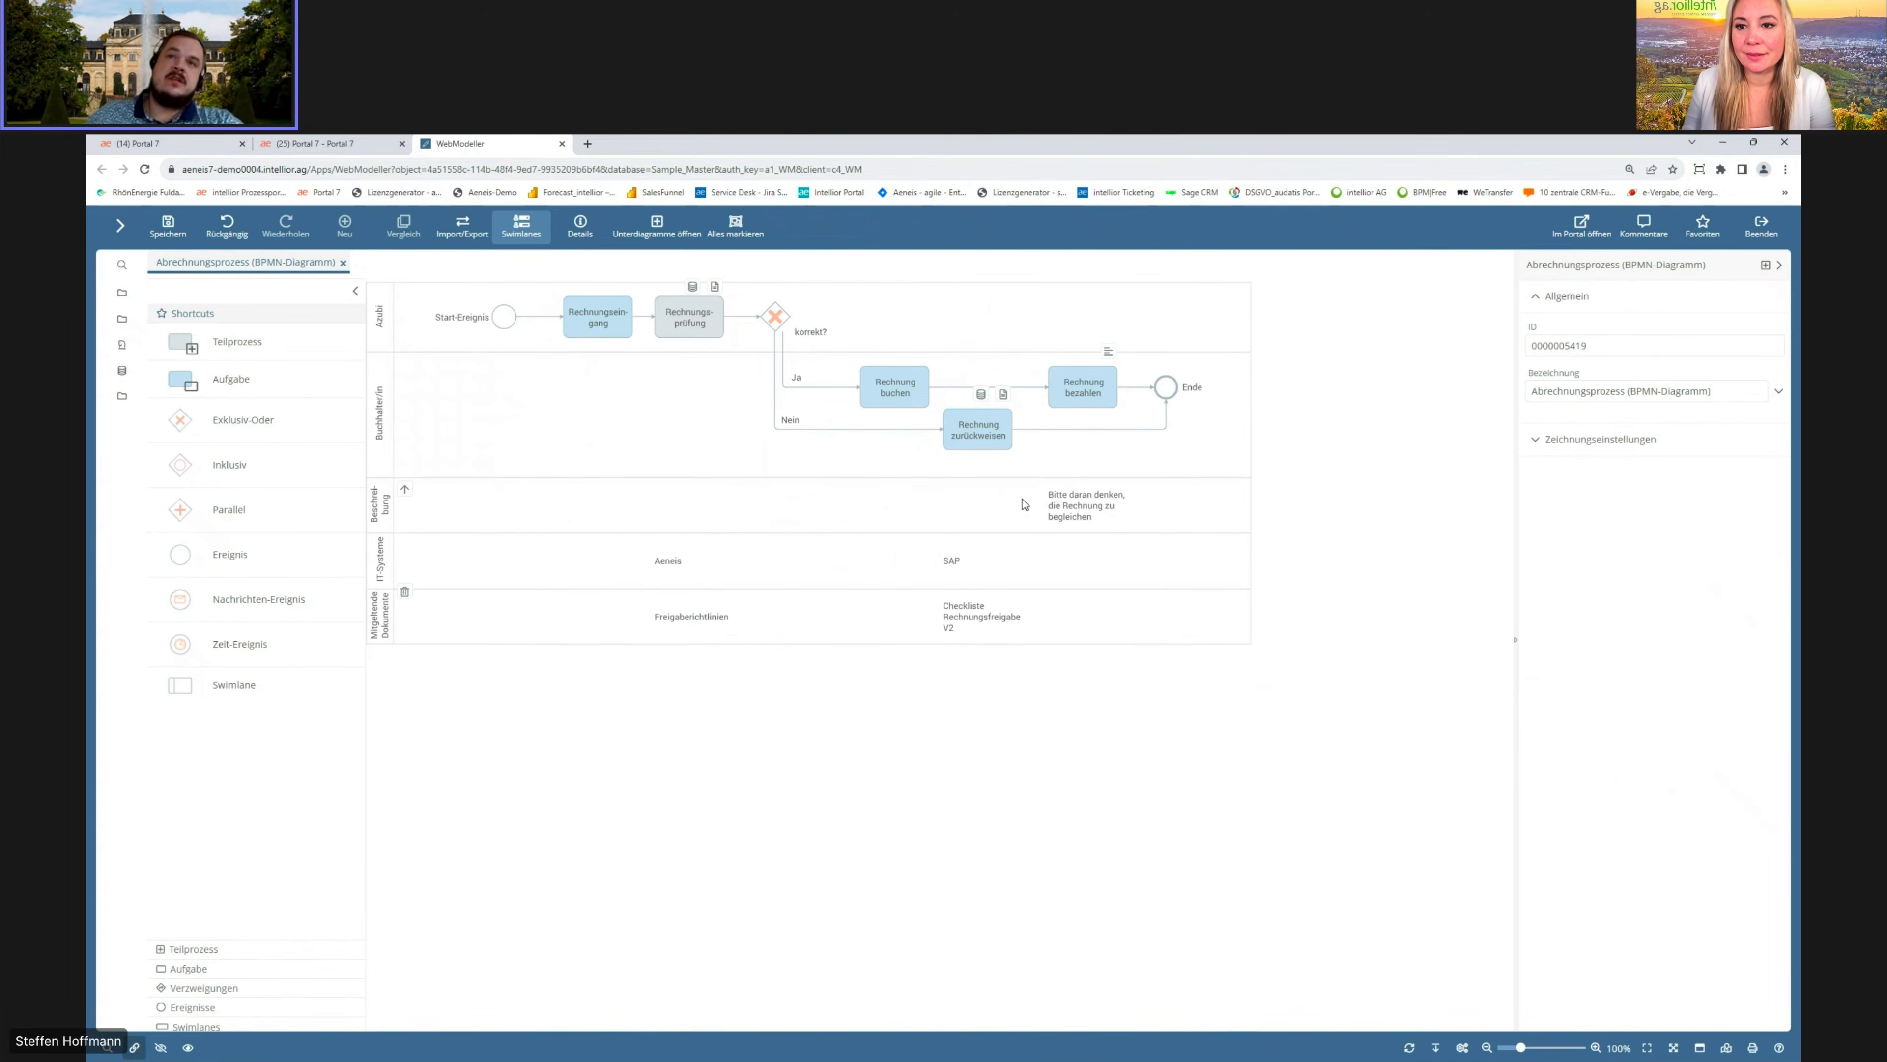
# Step: Open the subdiagram of Rechnungsprüfung and add a task after its start event
pyautogui.click(679, 317)
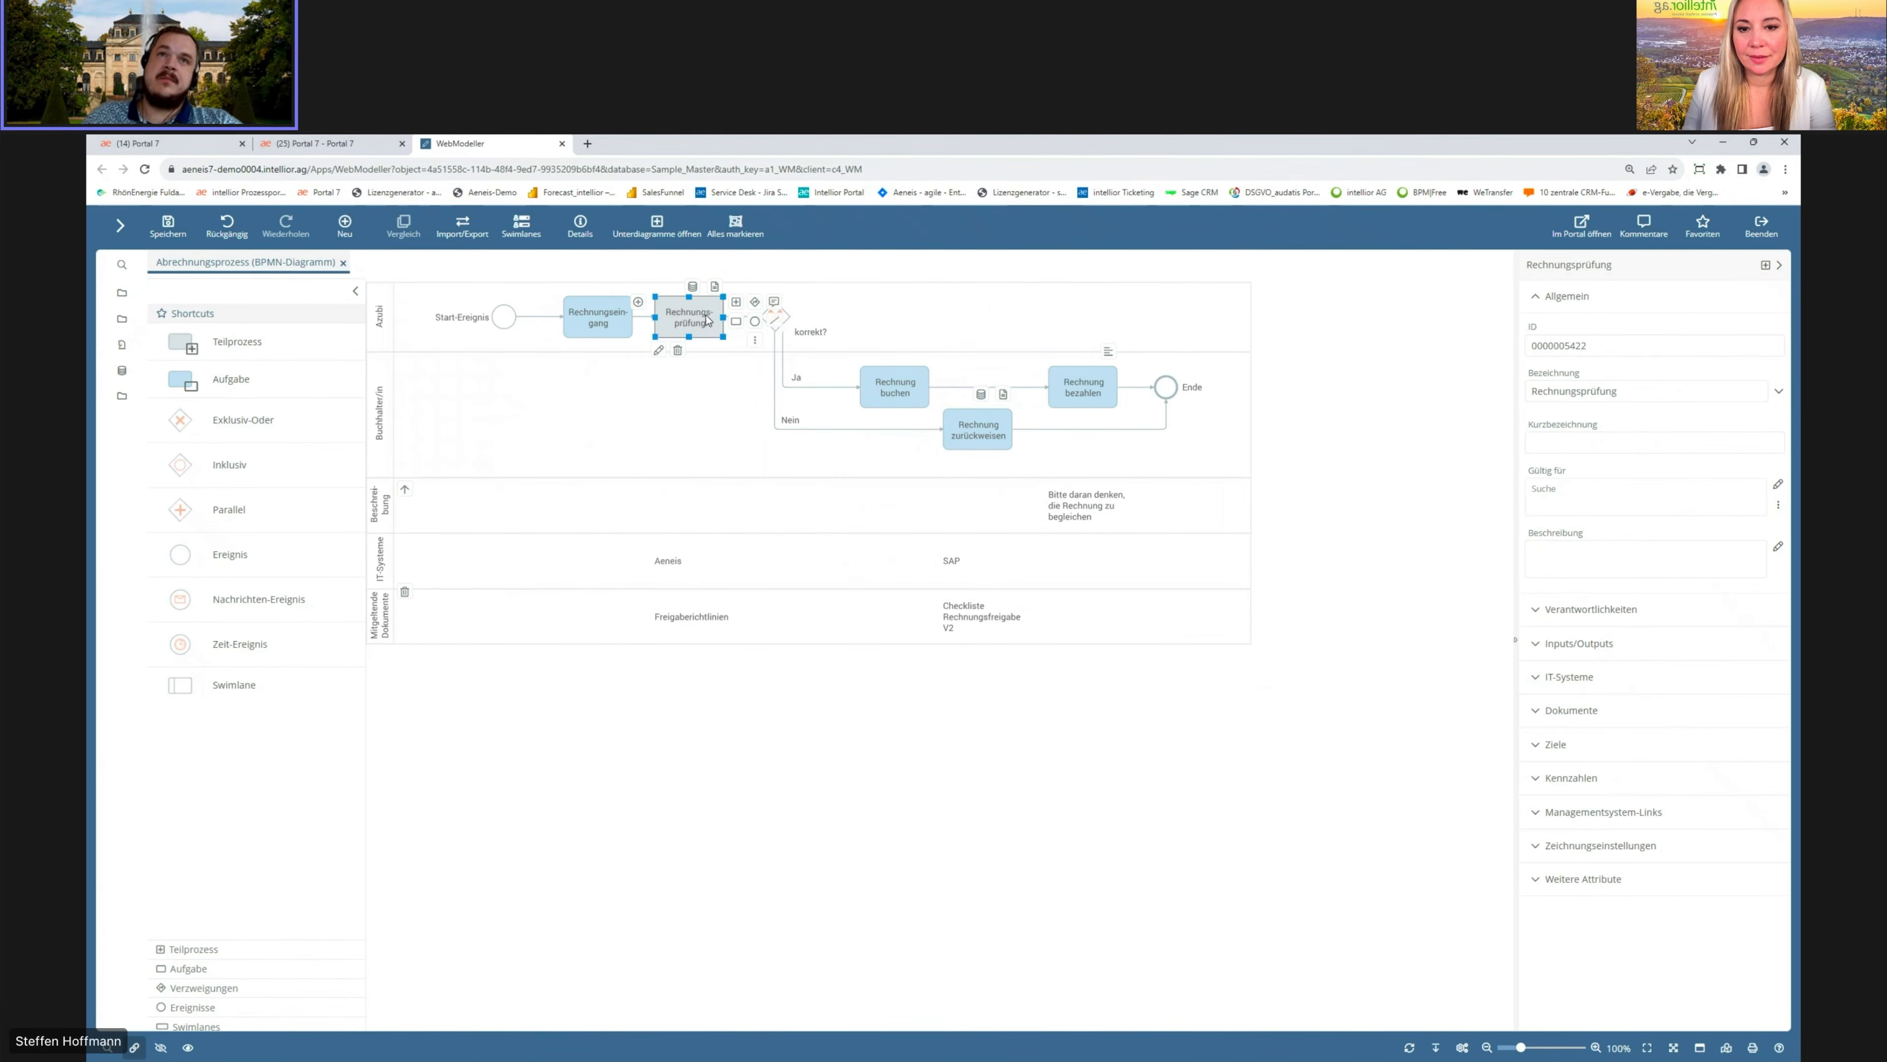
pyautogui.click(638, 304)
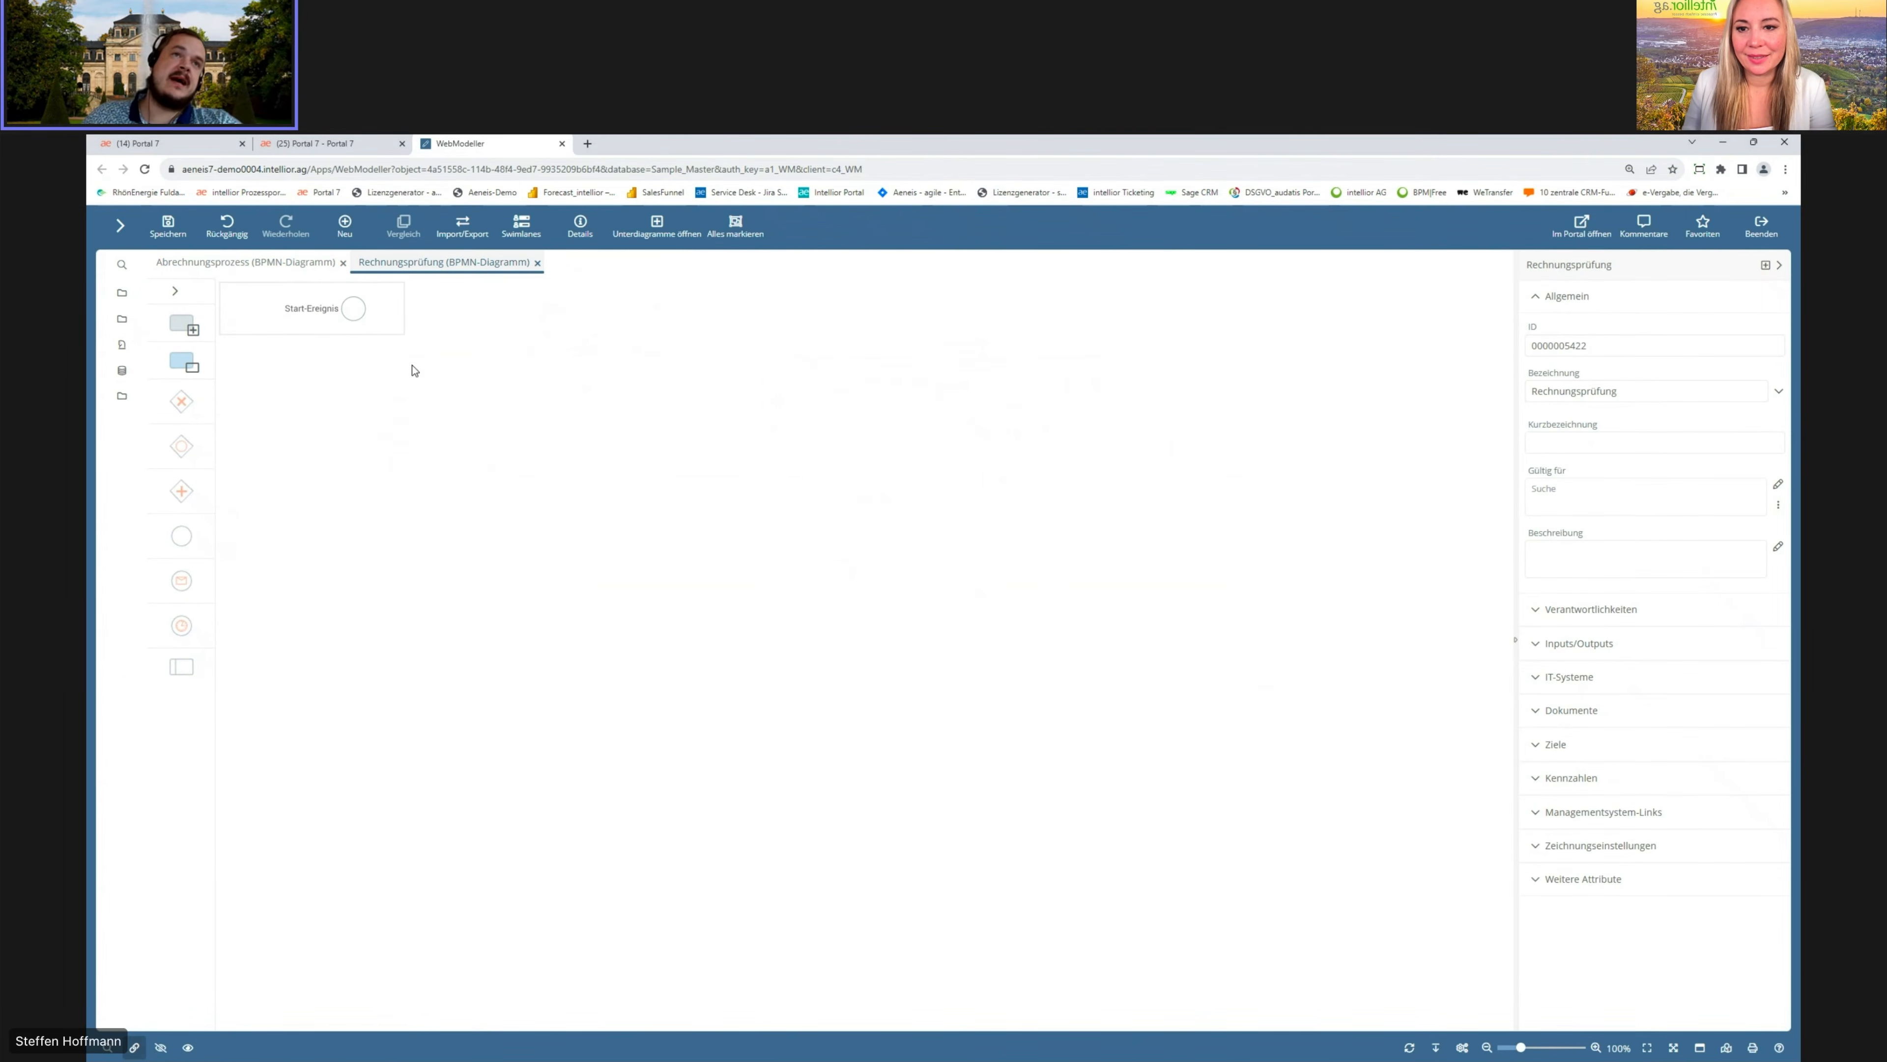
pyautogui.moveTo(181, 362); pyautogui.dragTo(372, 306)
pyautogui.press('Return')
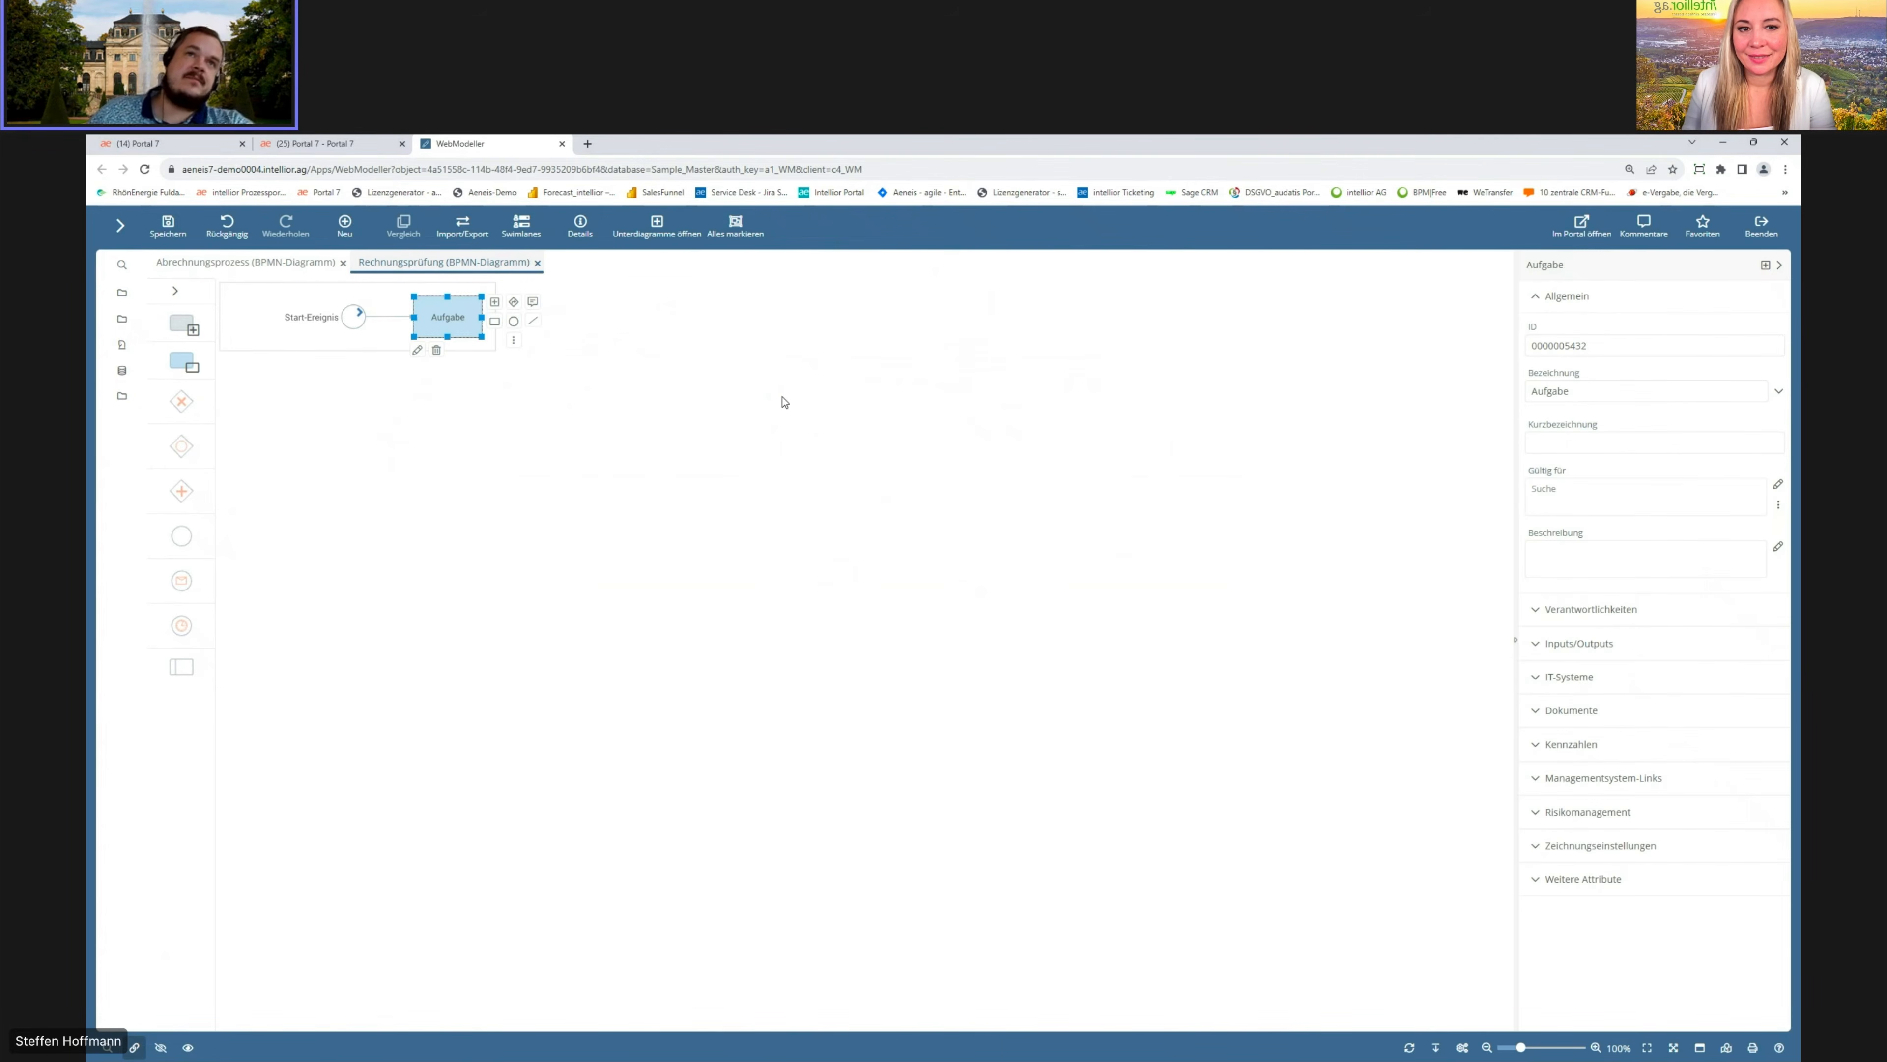
# Step: Append a task named Test and then an end event after the first task in the subdiagram
pyautogui.click(495, 321)
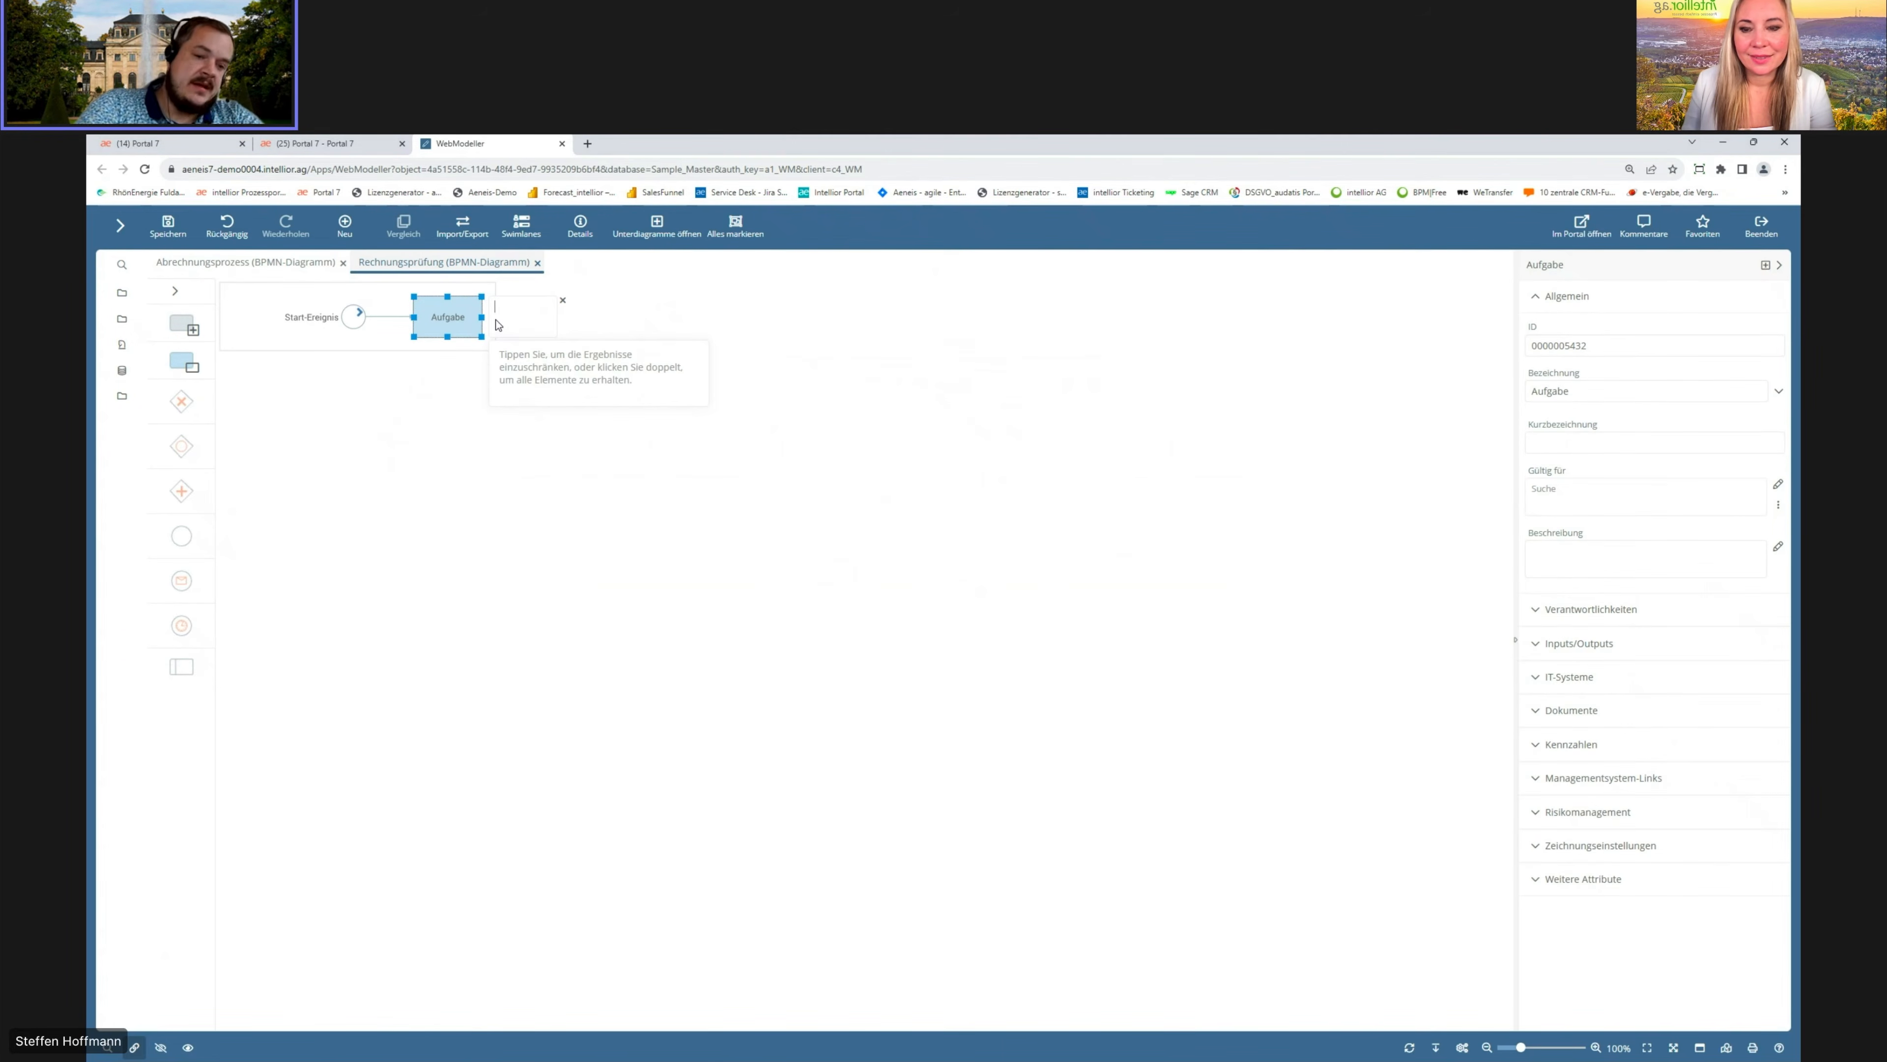
pyautogui.write('Test')
pyautogui.press('Return')
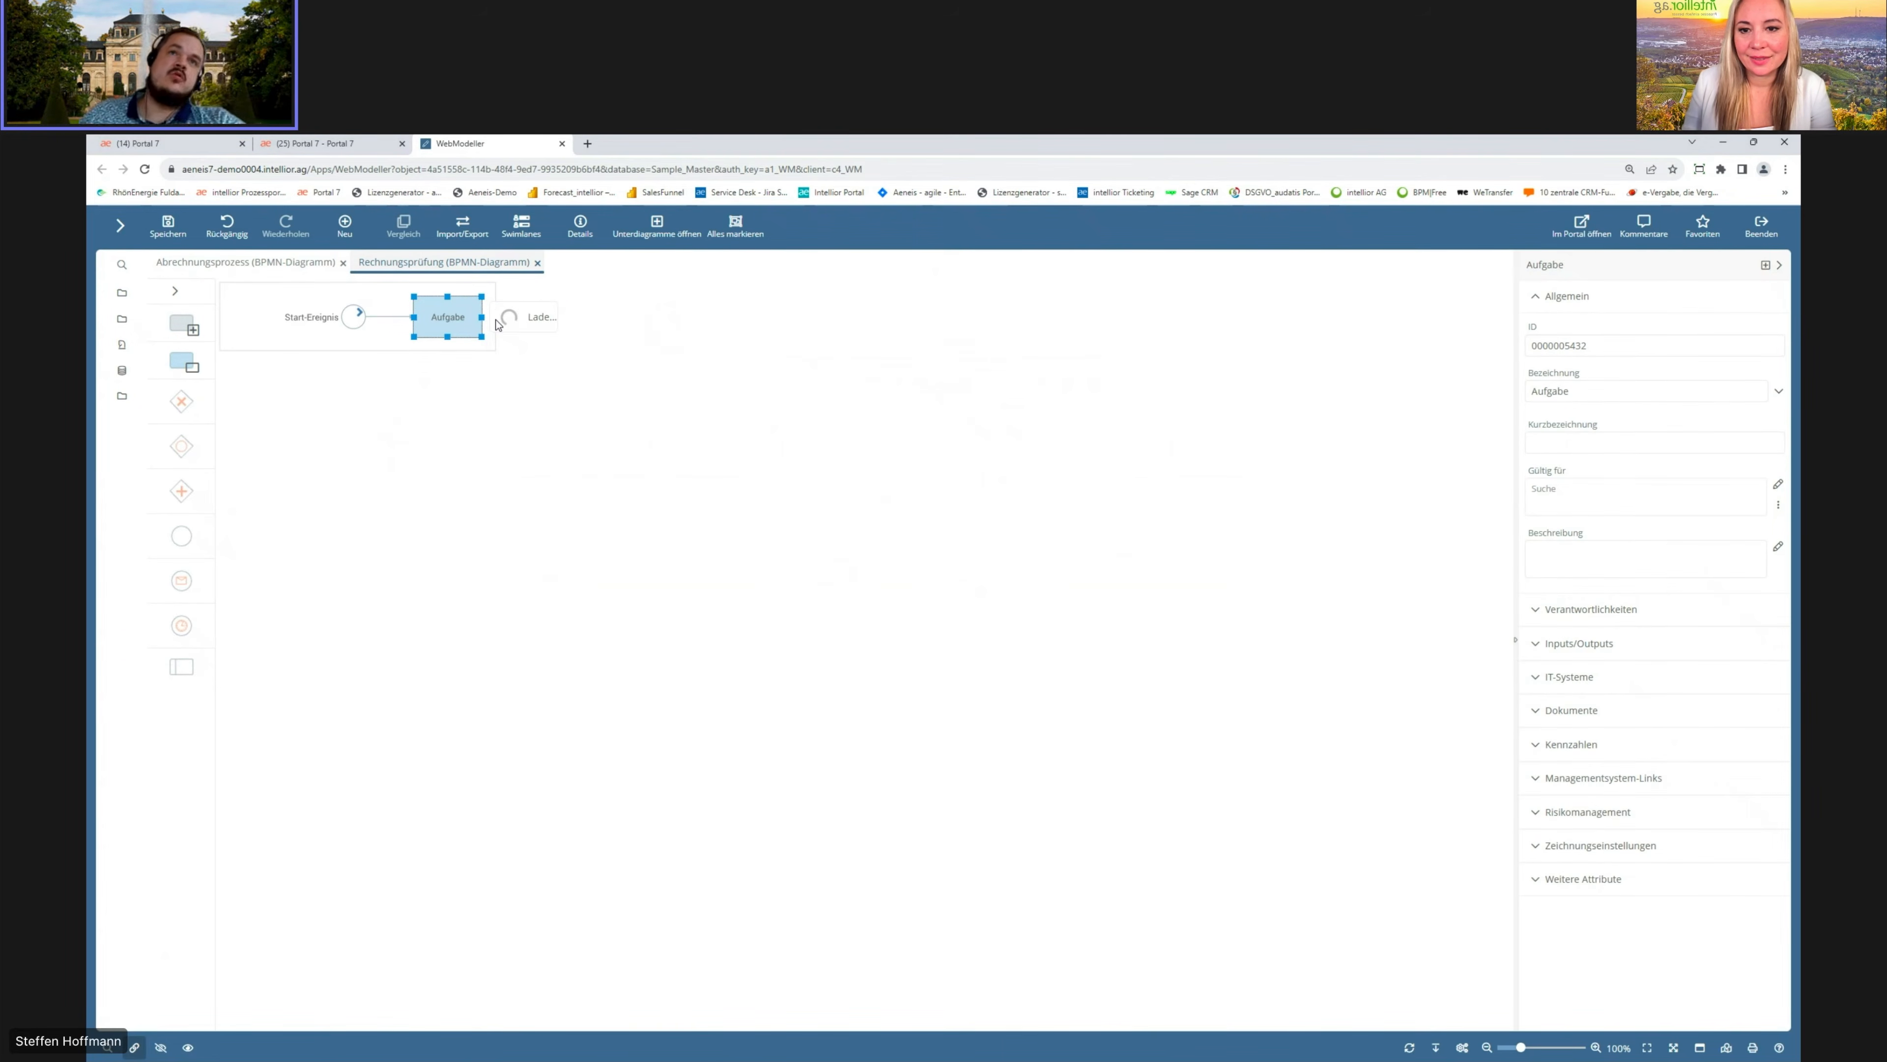
pyautogui.click(605, 321)
pyautogui.click(781, 458)
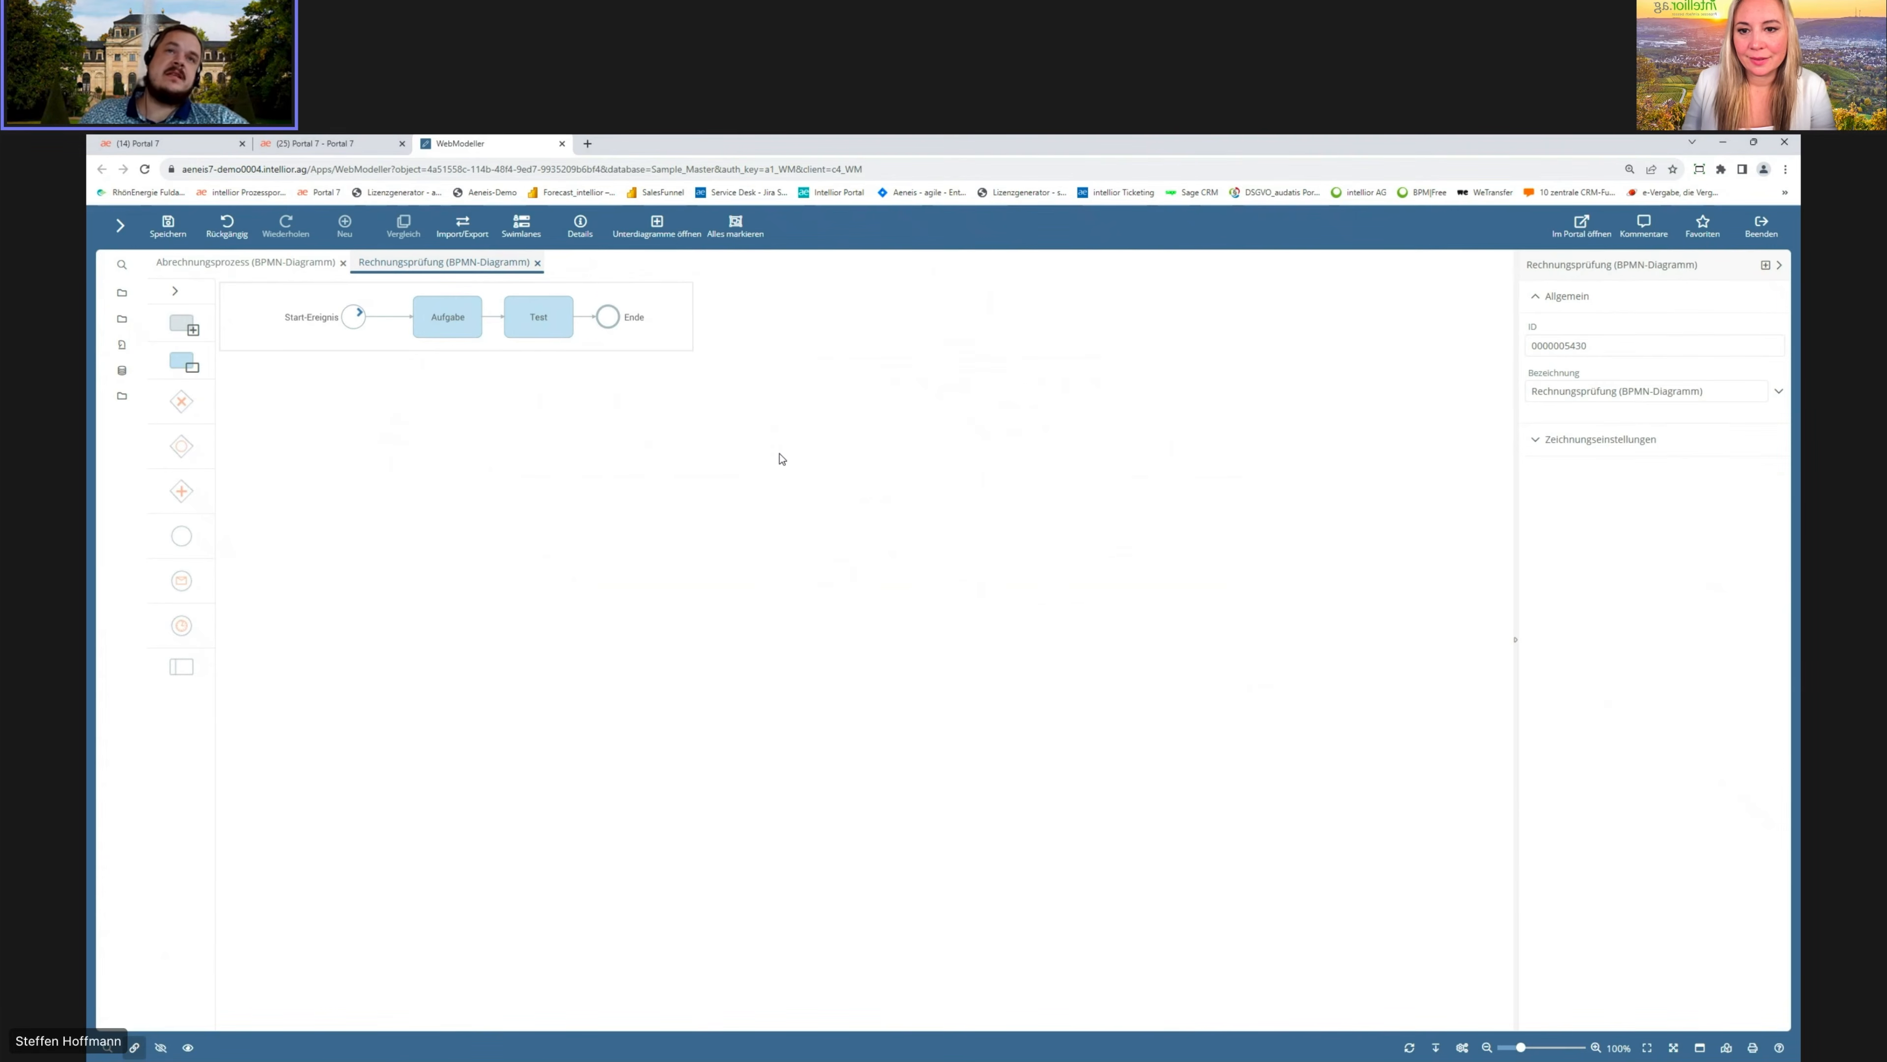
# Step: Return to the main diagram and expand the Rechnungsprüfung subprocess inline to inspect its contents, then collapse it again
pyautogui.click(538, 263)
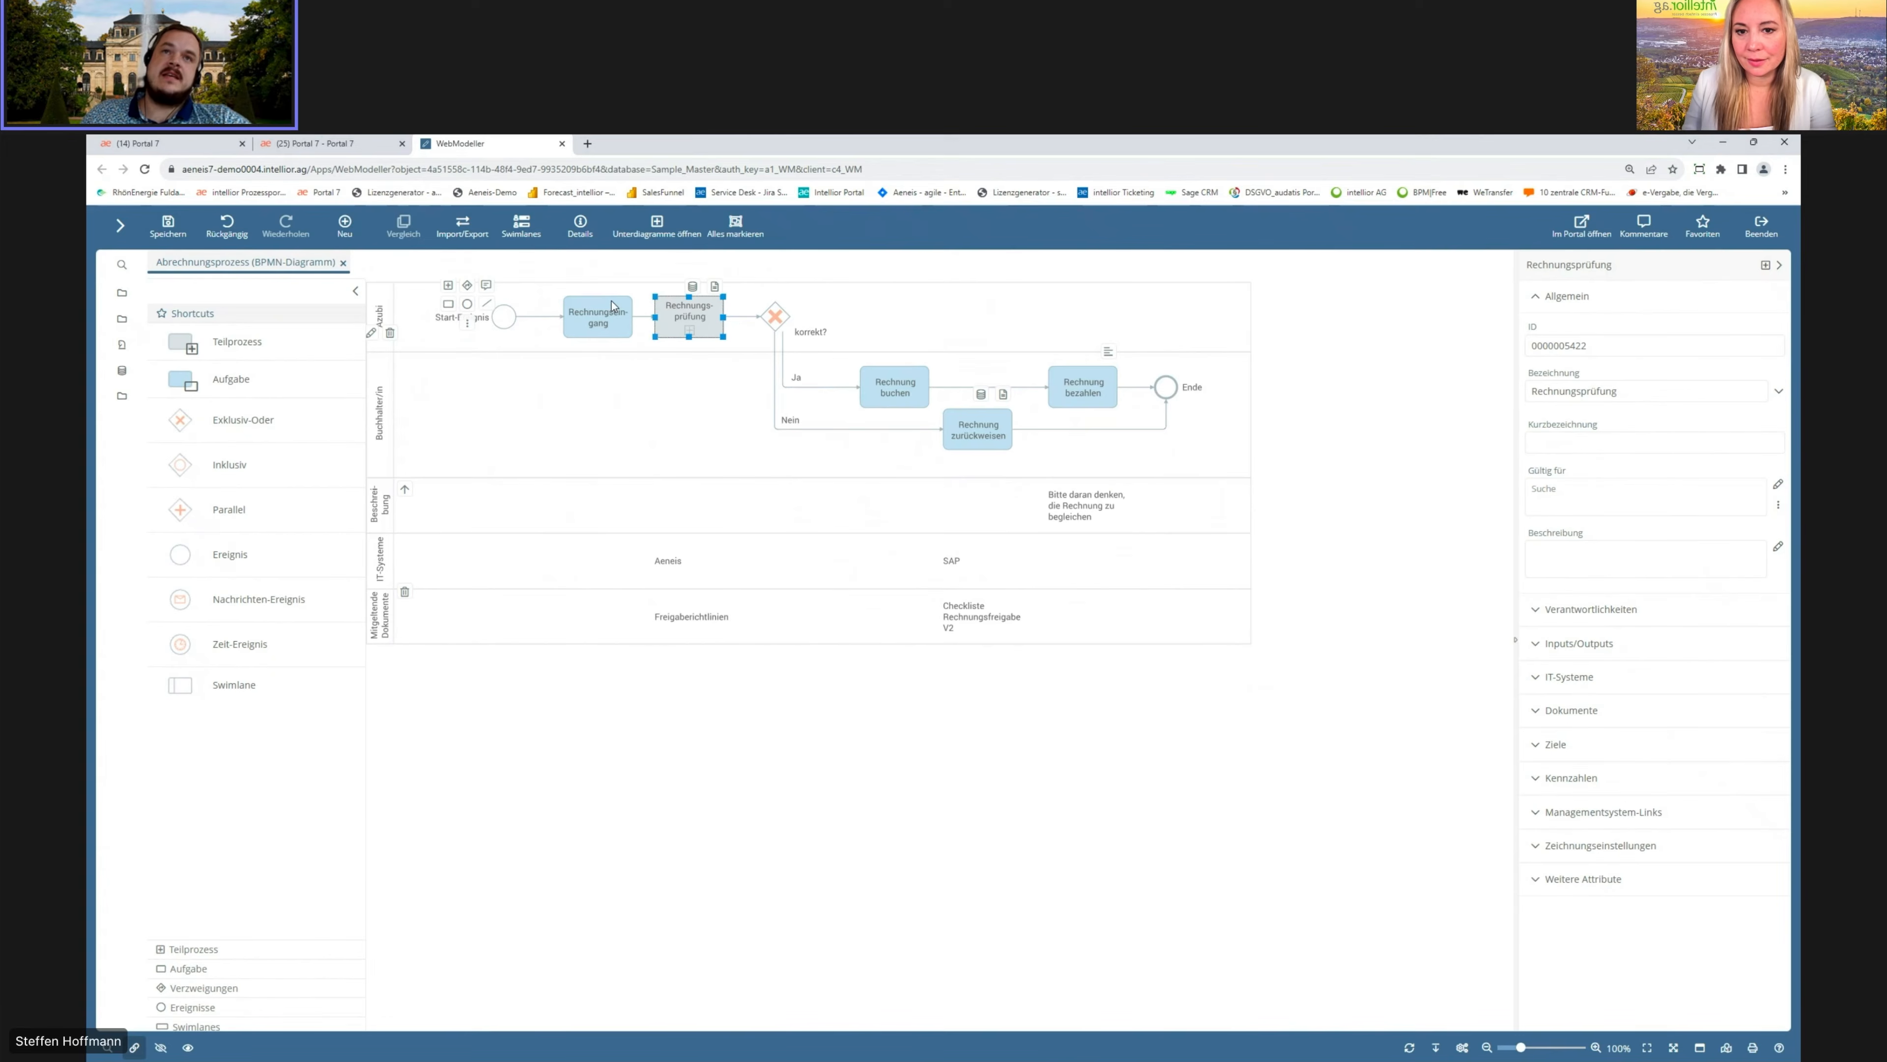
pyautogui.click(690, 332)
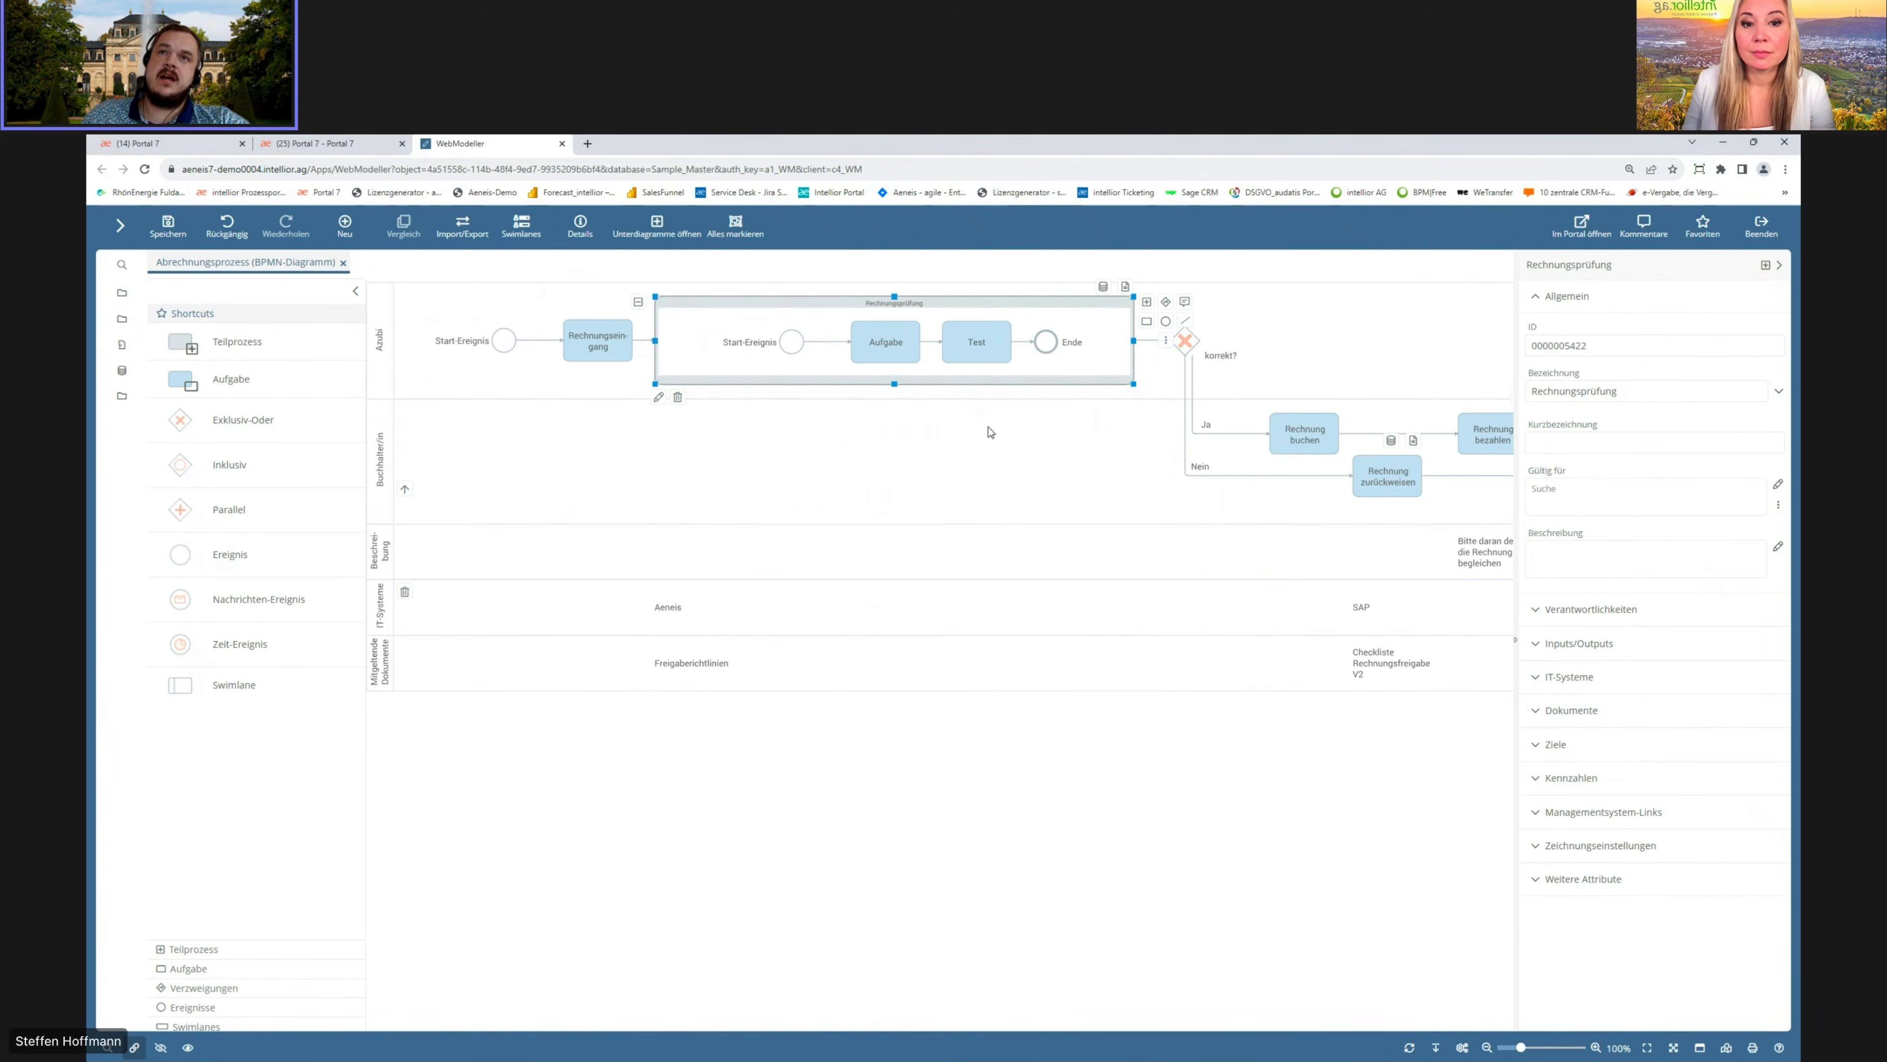
pyautogui.click(1015, 341)
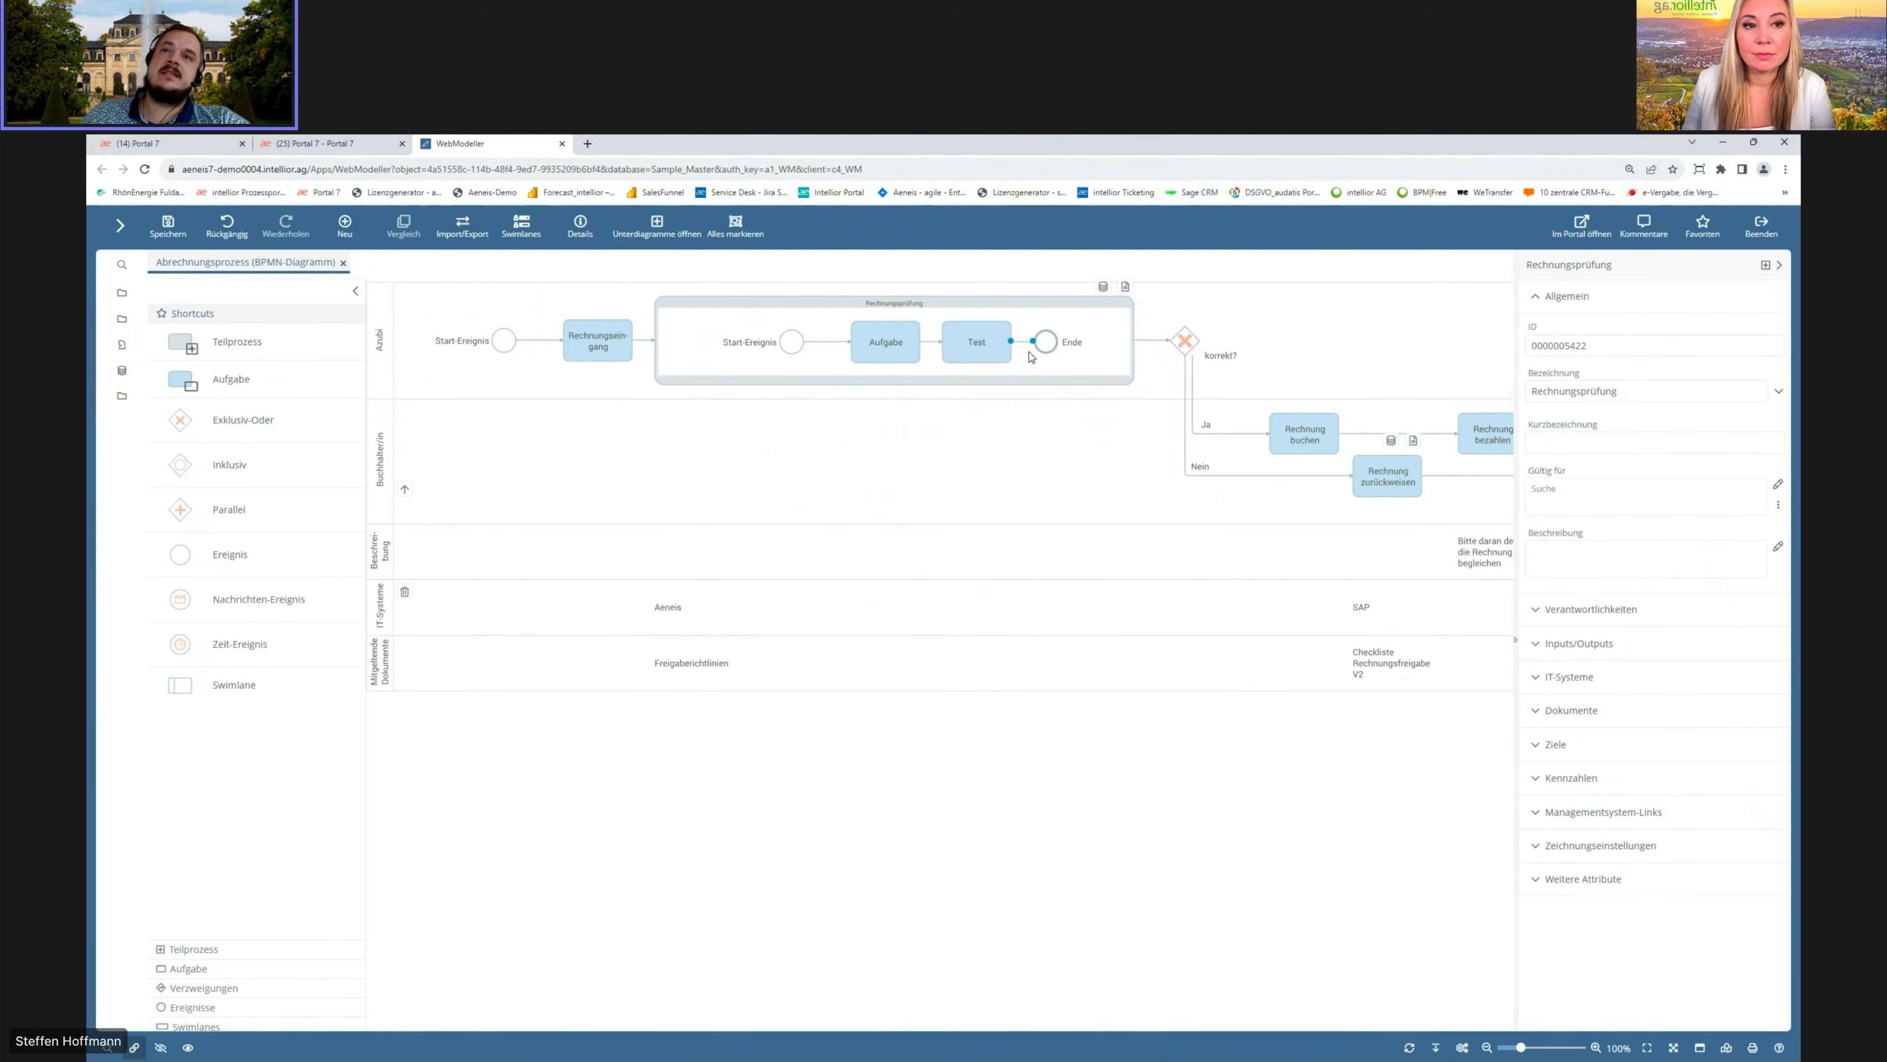
pyautogui.click(1038, 362)
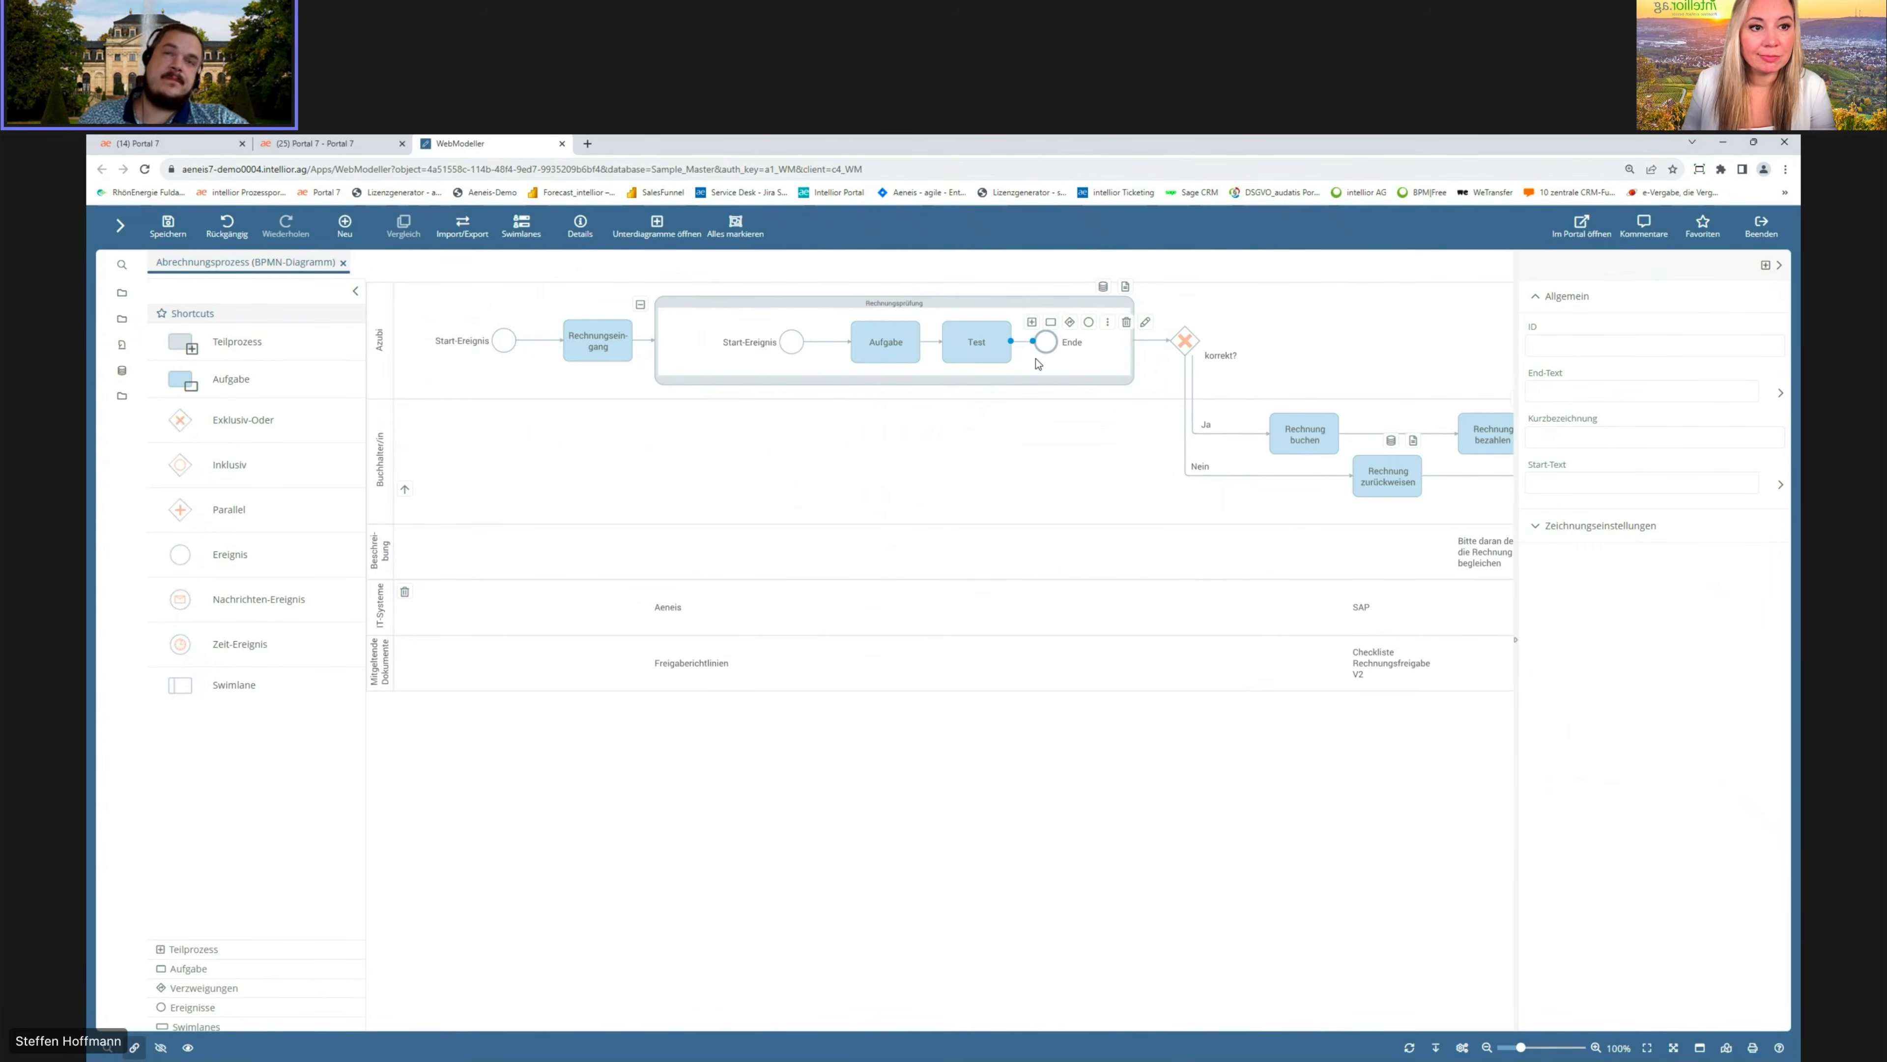
pyautogui.click(640, 304)
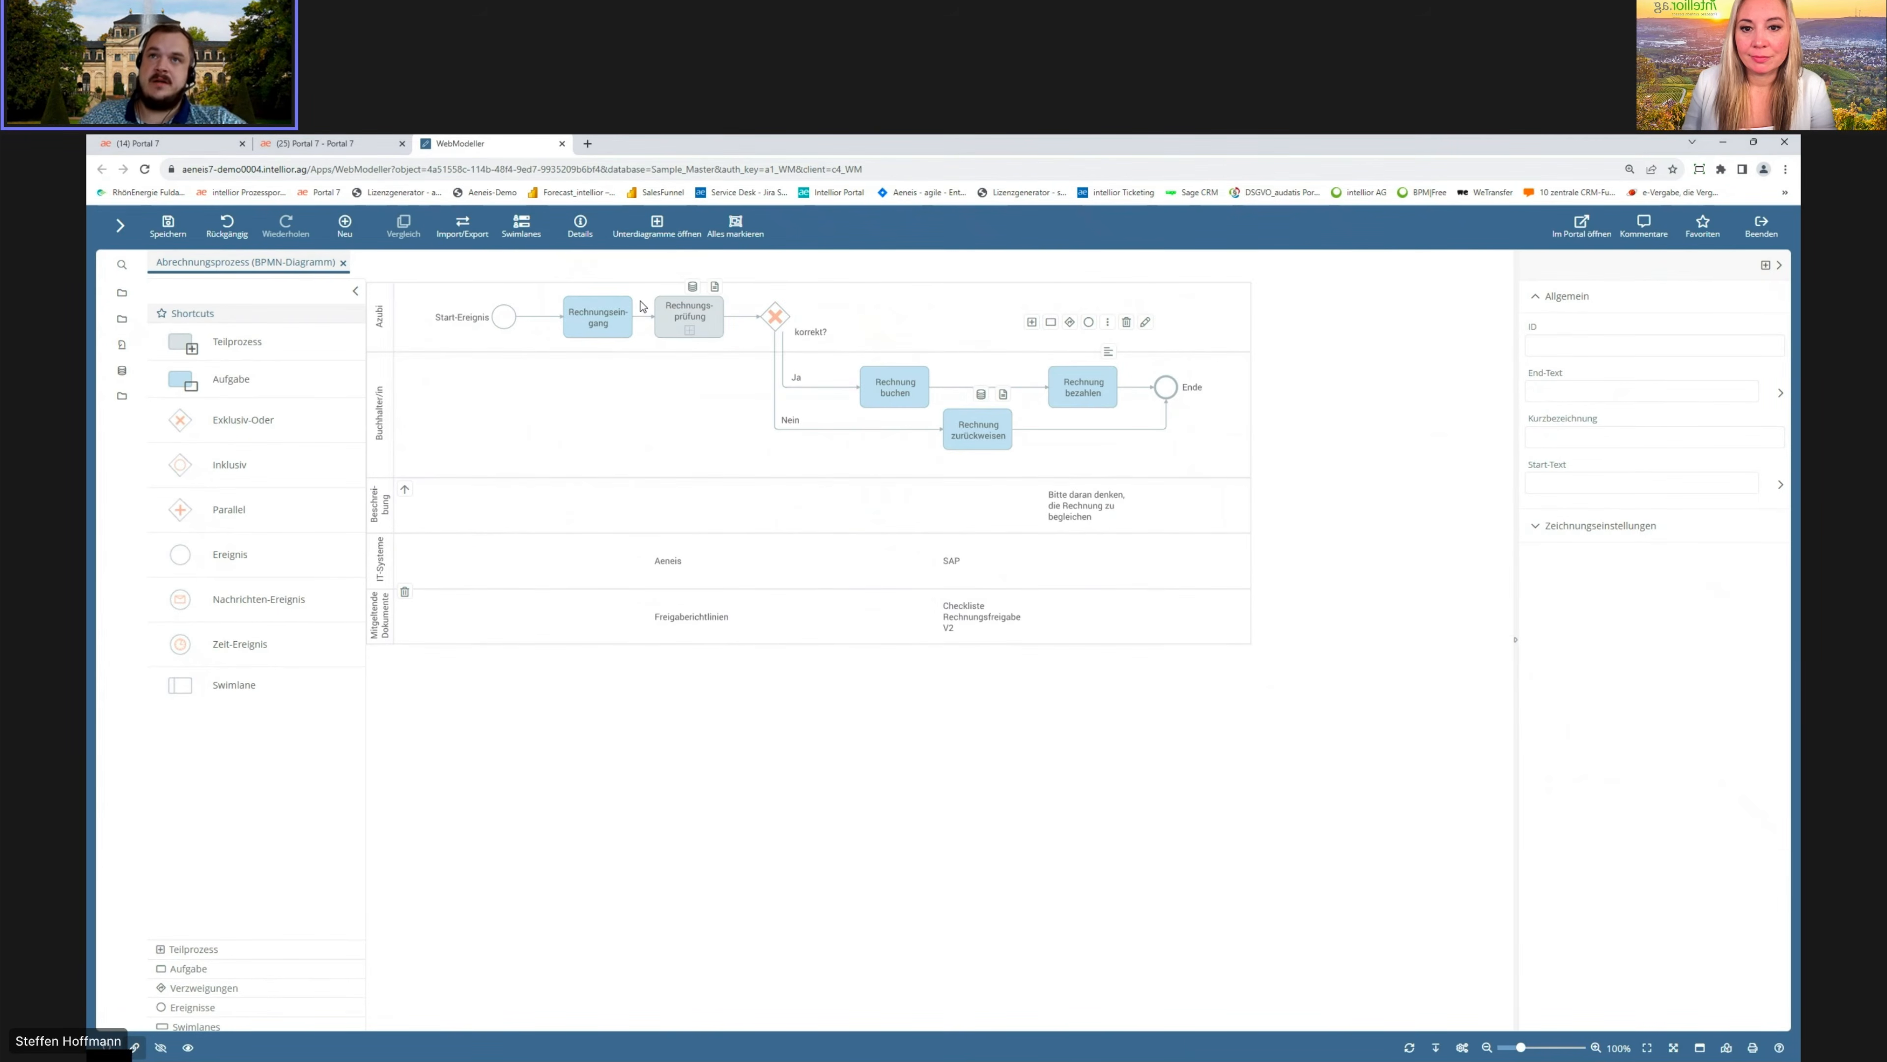
pyautogui.click(1438, 497)
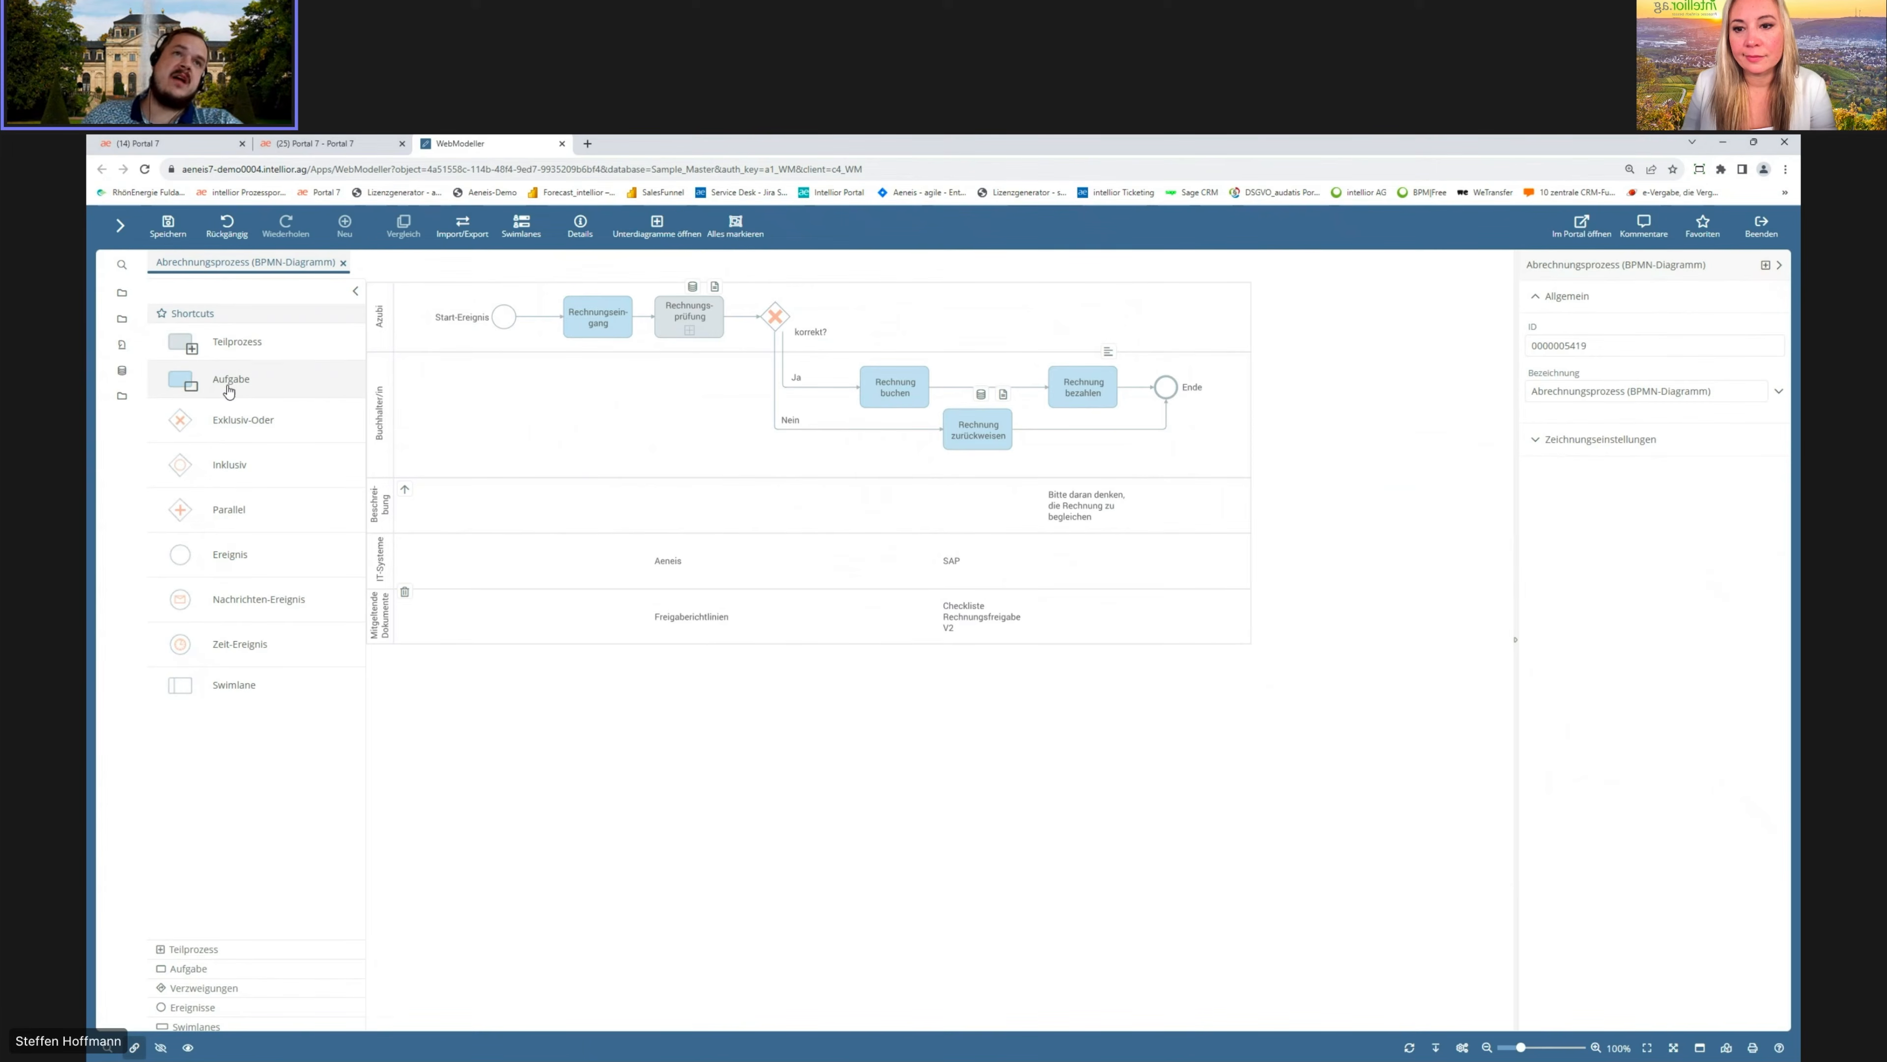
# Step: Insert a task named Rechnungtest on the flow between Rechnung buchen and Rechnung bezahlen
pyautogui.moveTo(235, 382); pyautogui.dragTo(960, 388)
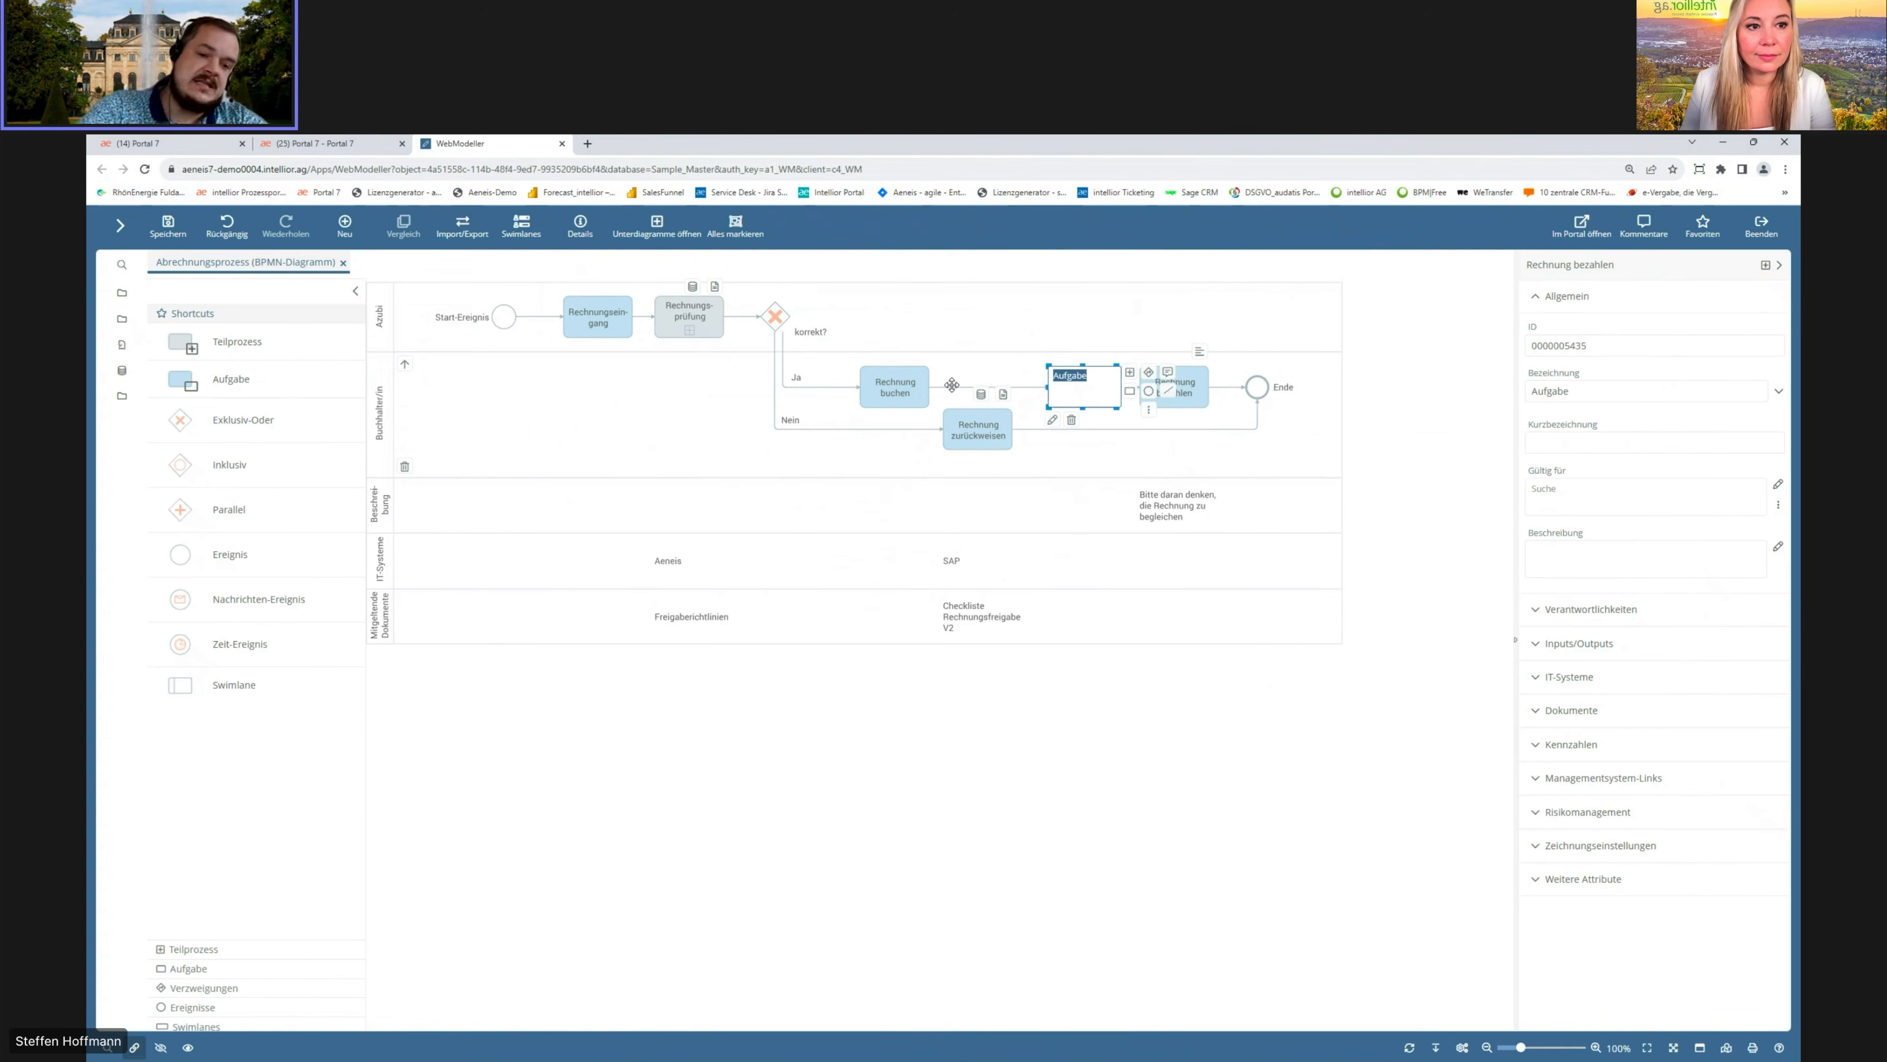
pyautogui.write('Rechnungtest')
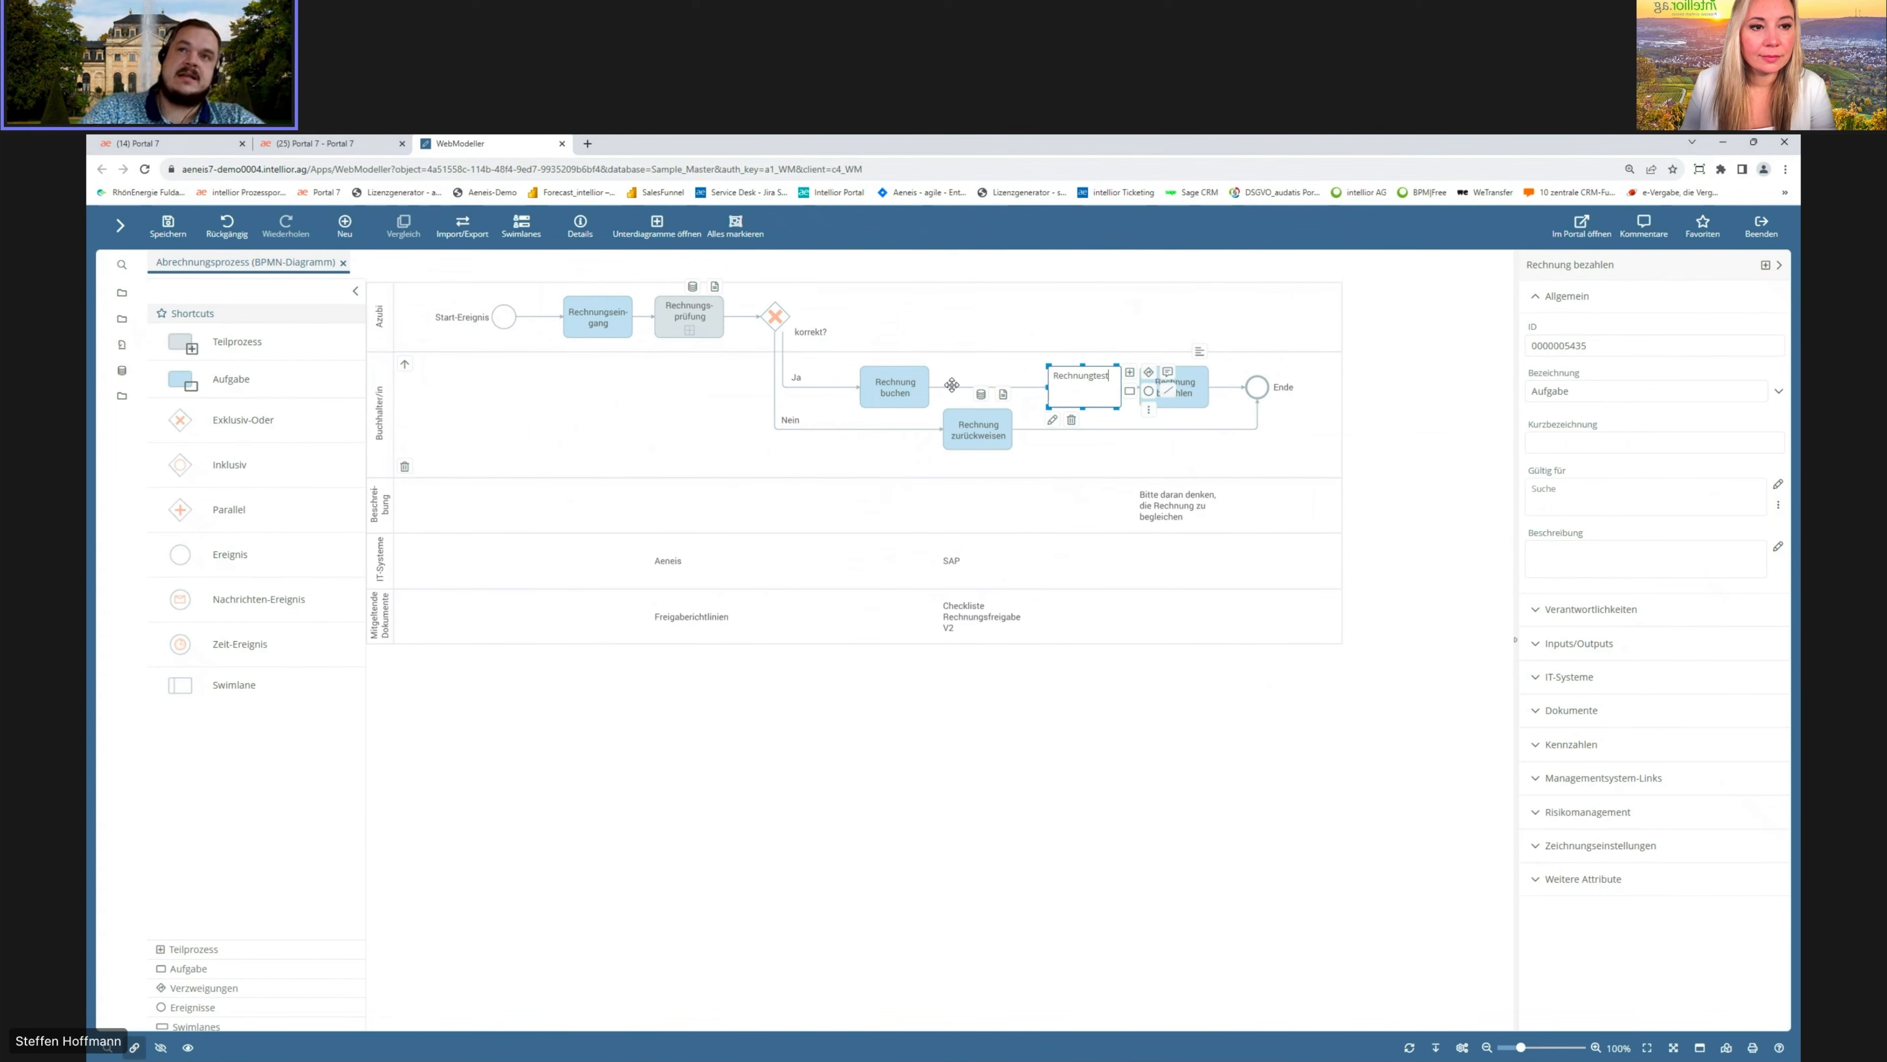
pyautogui.press('Return')
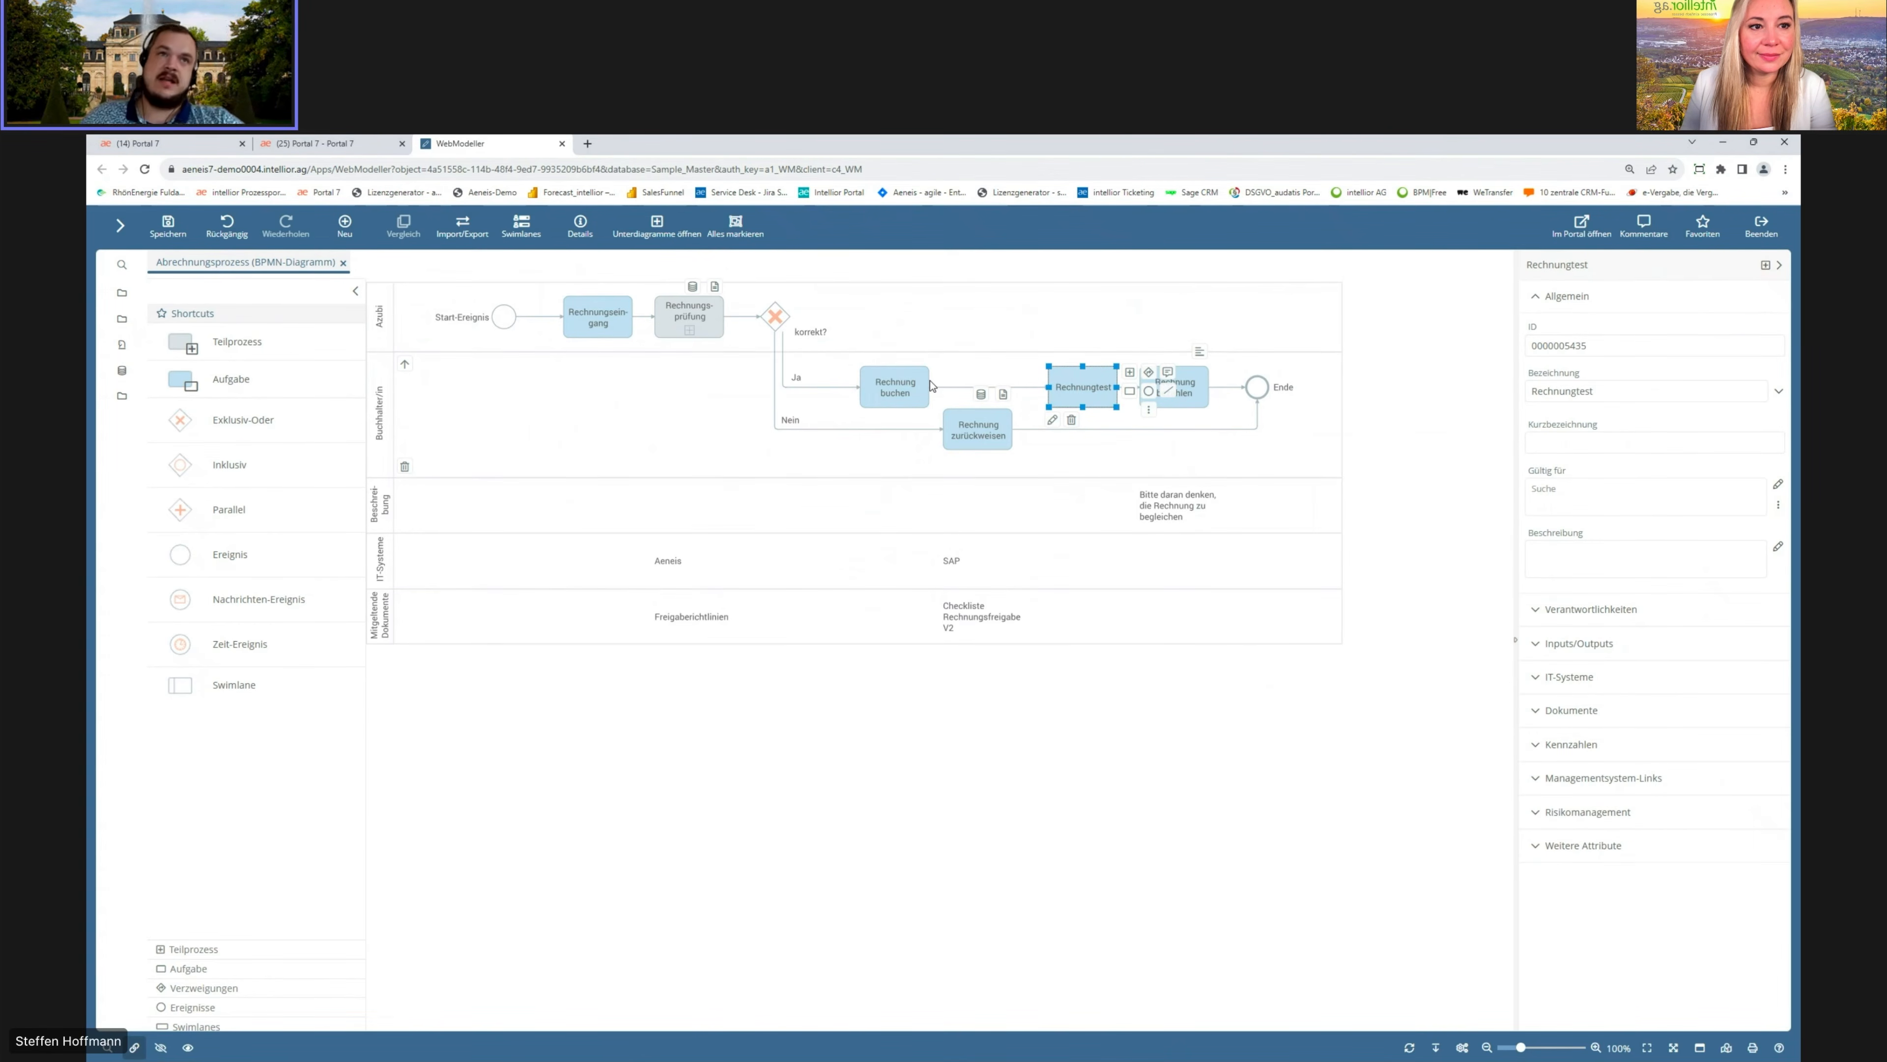
# Step: Insert a subprocess named Test on the flow between Rechnungseingang and Rechnungsprüfung
pyautogui.moveTo(214, 348); pyautogui.dragTo(646, 321)
pyautogui.write('Test')
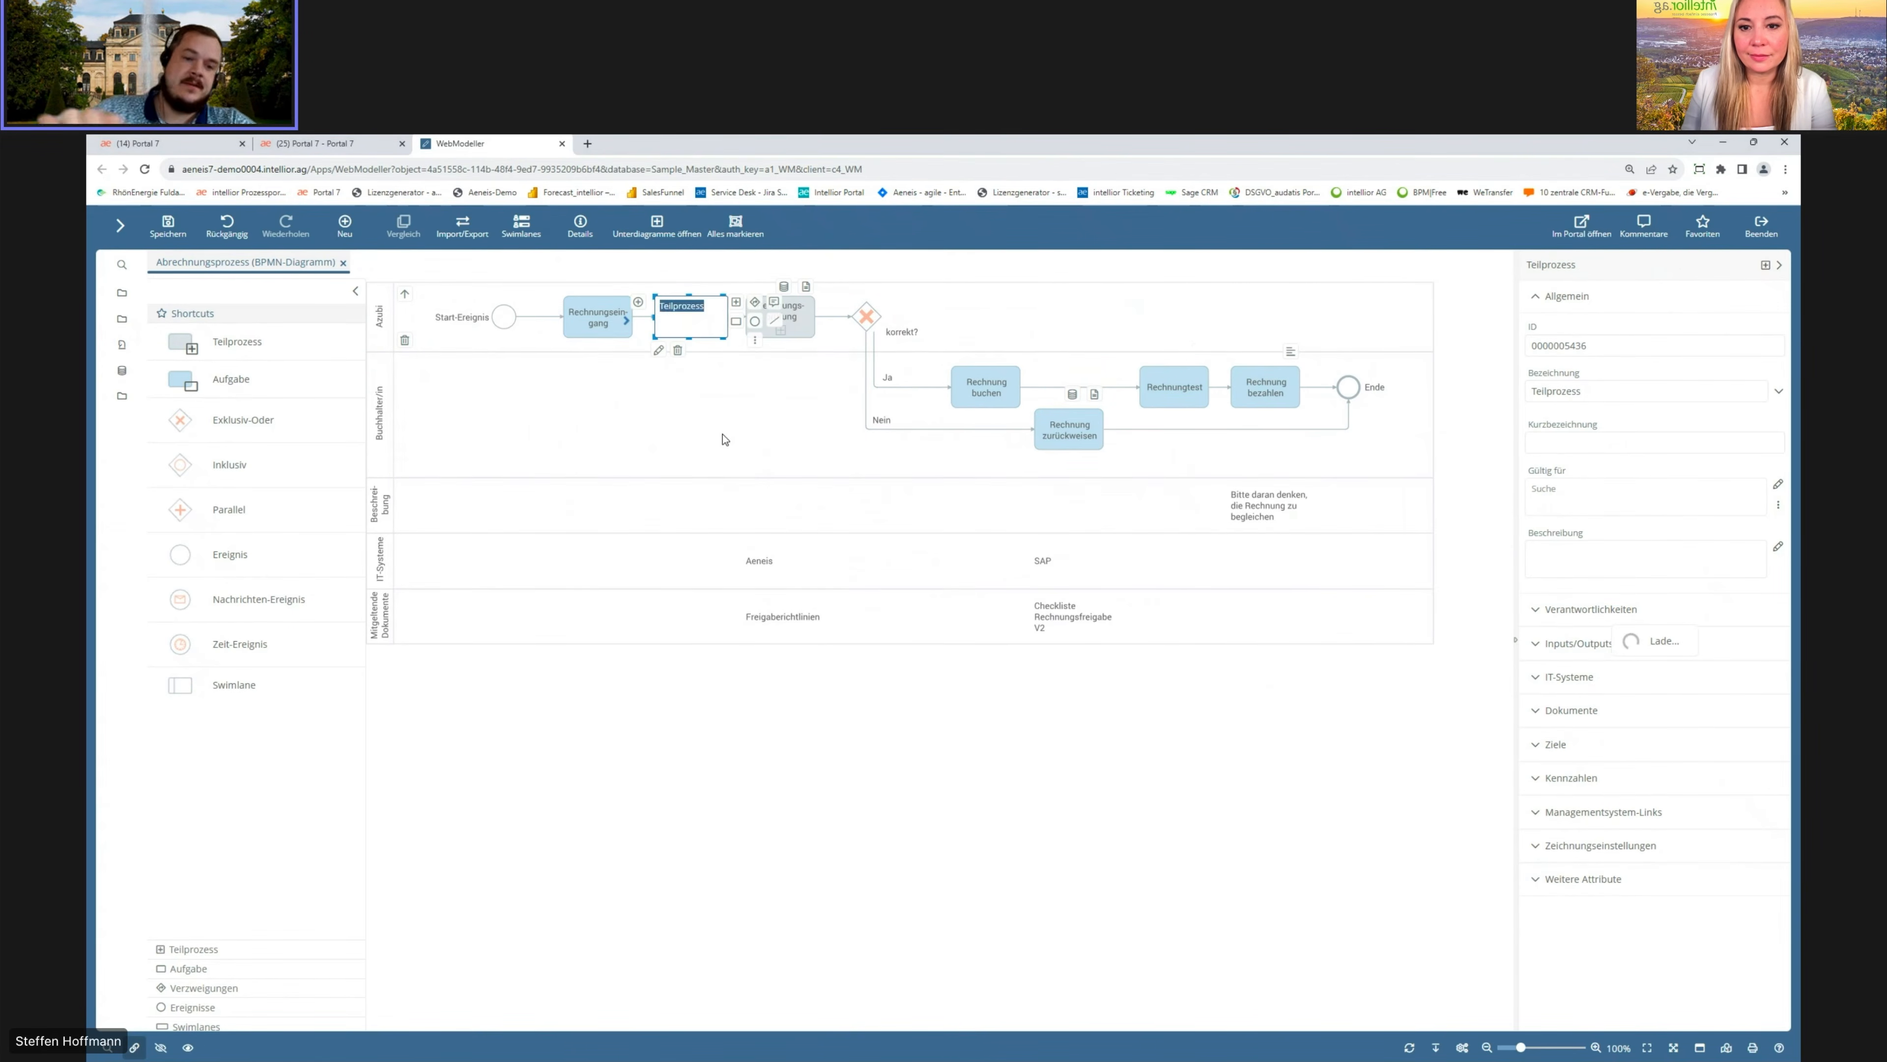
pyautogui.press('Return')
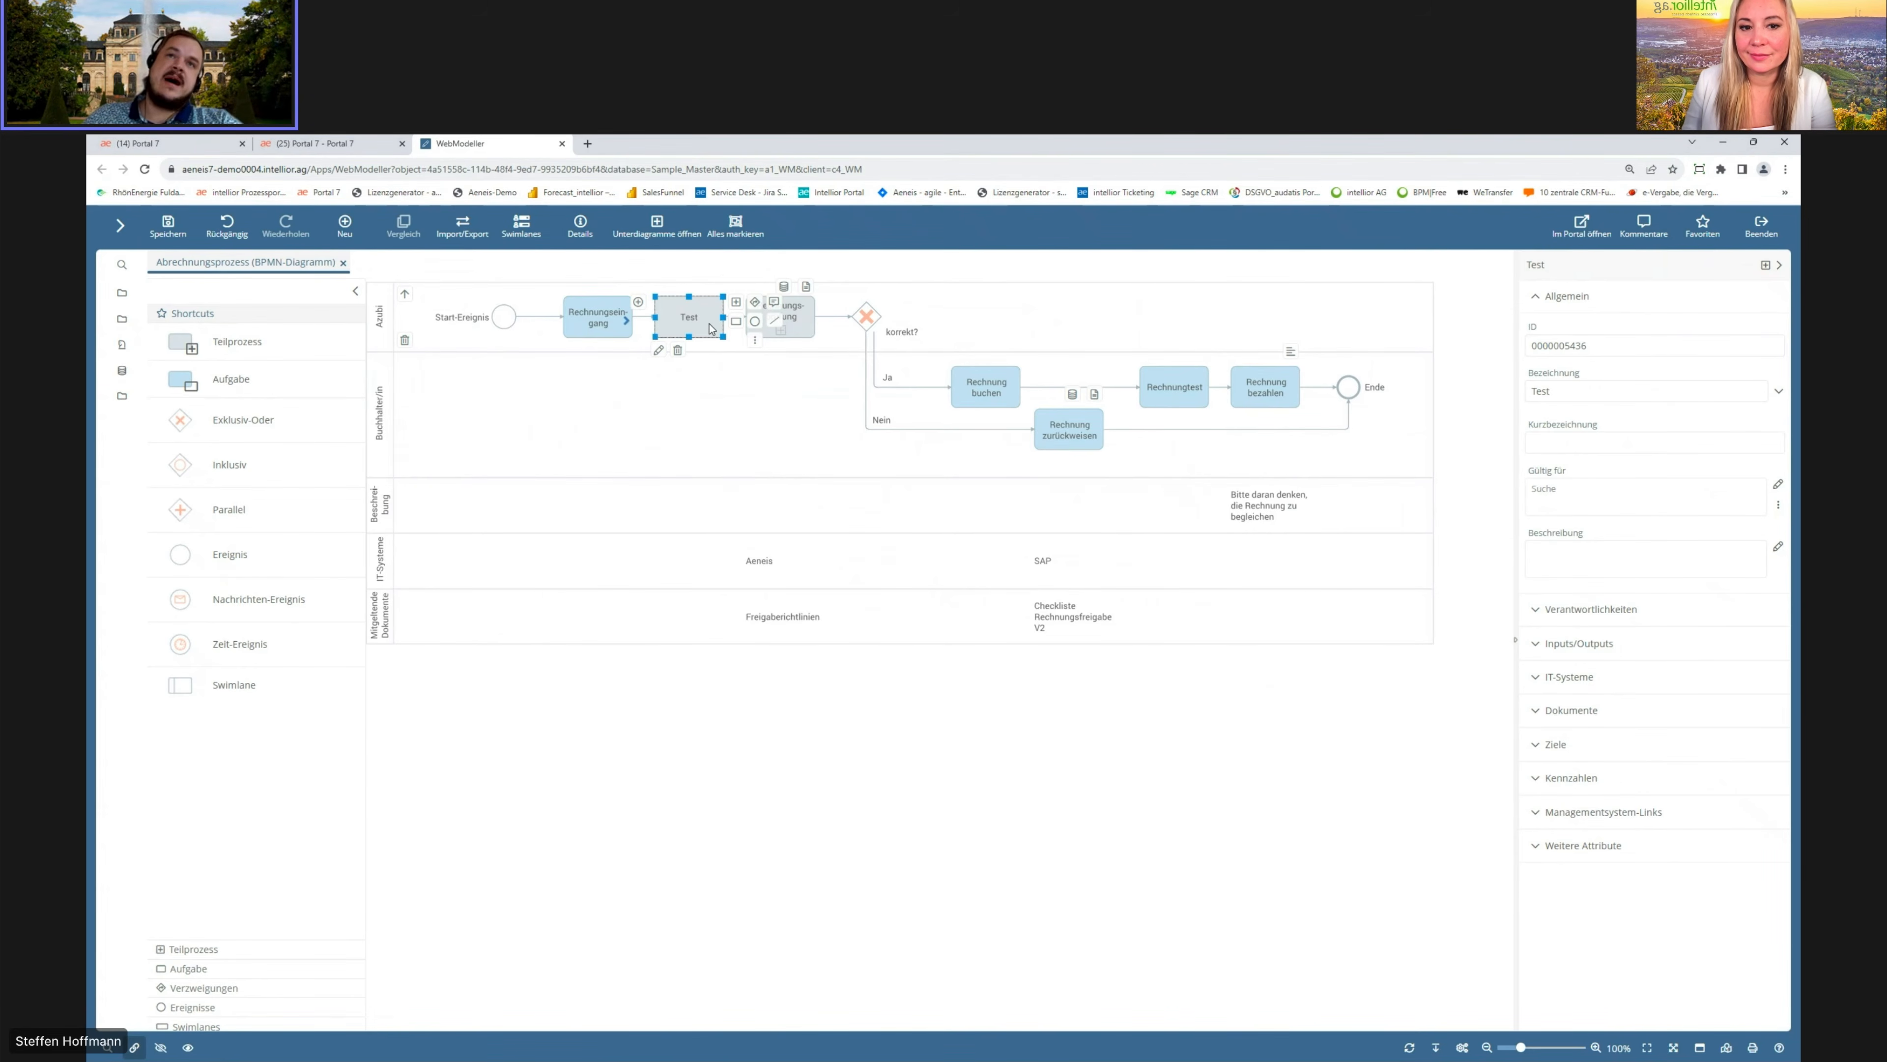
# Step: Give the Rechnungseingang task a single-colour orange fill in its drawing settings
pyautogui.click(605, 318)
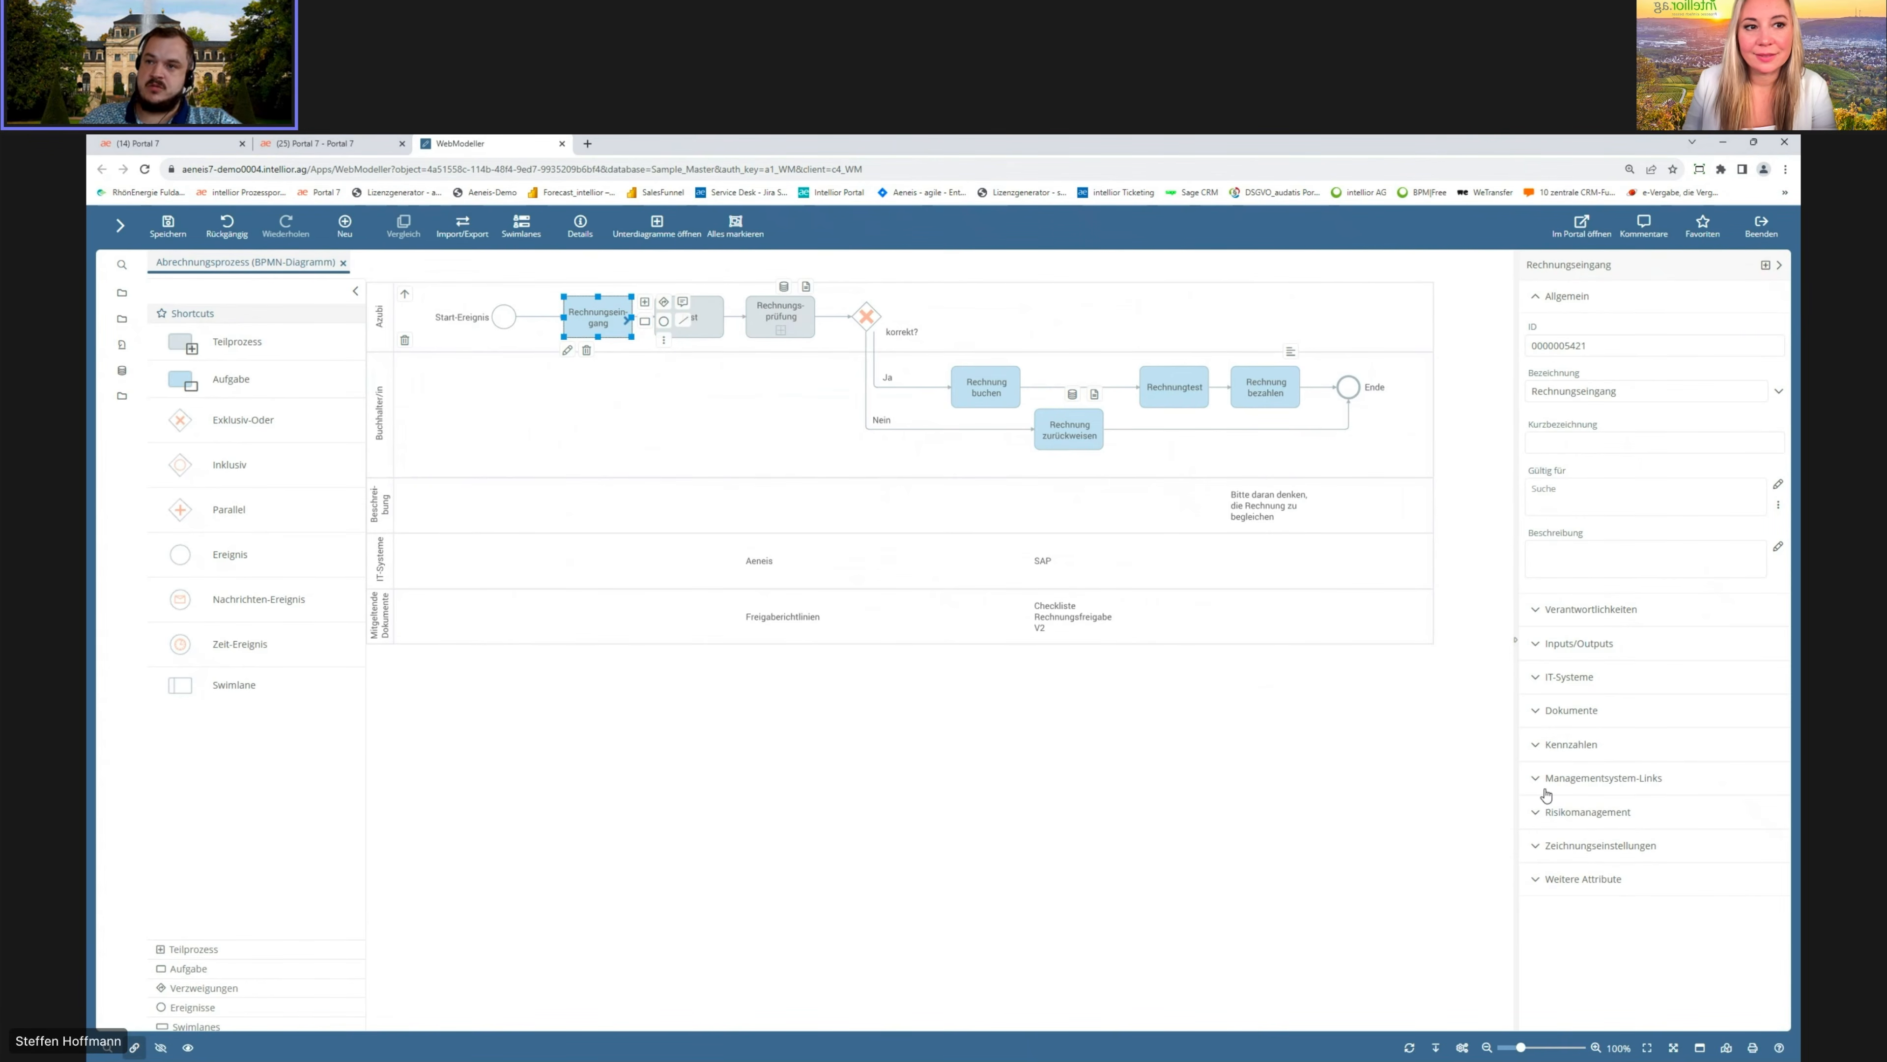
pyautogui.click(1544, 849)
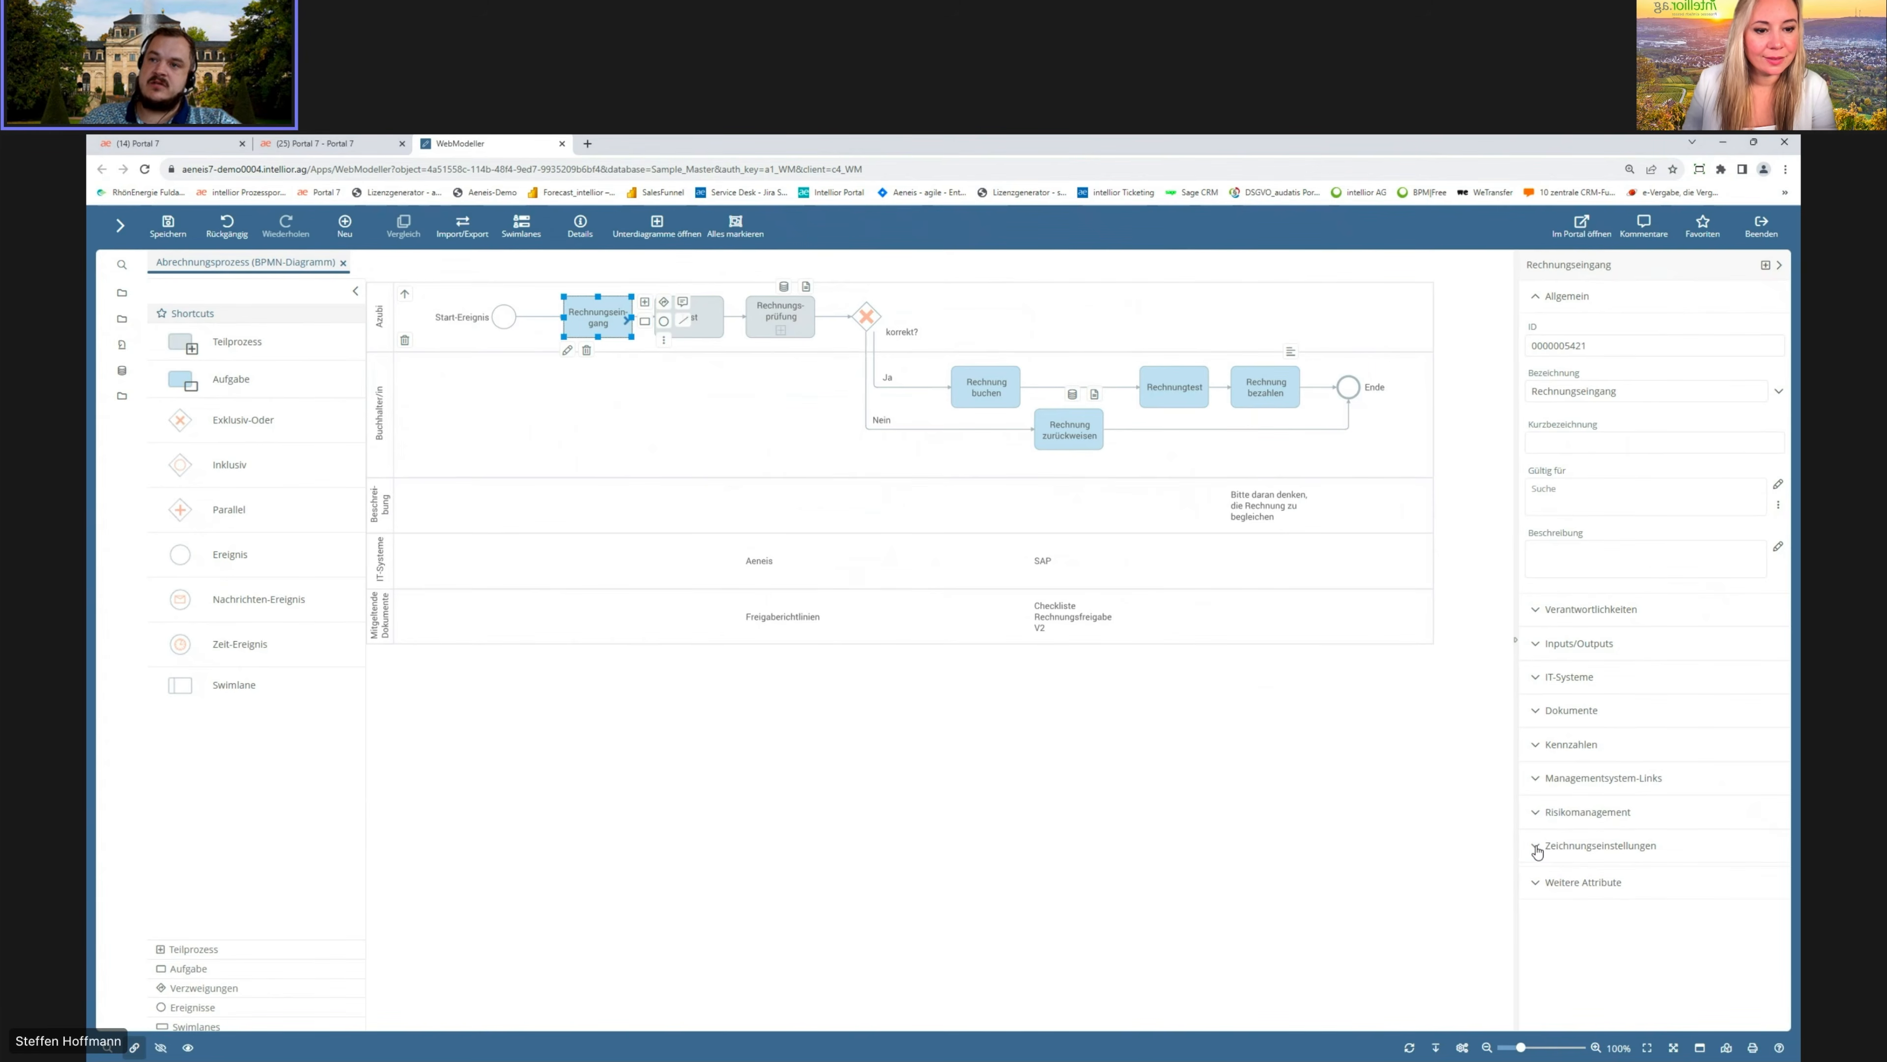
pyautogui.scroll(-5, 1560, 841)
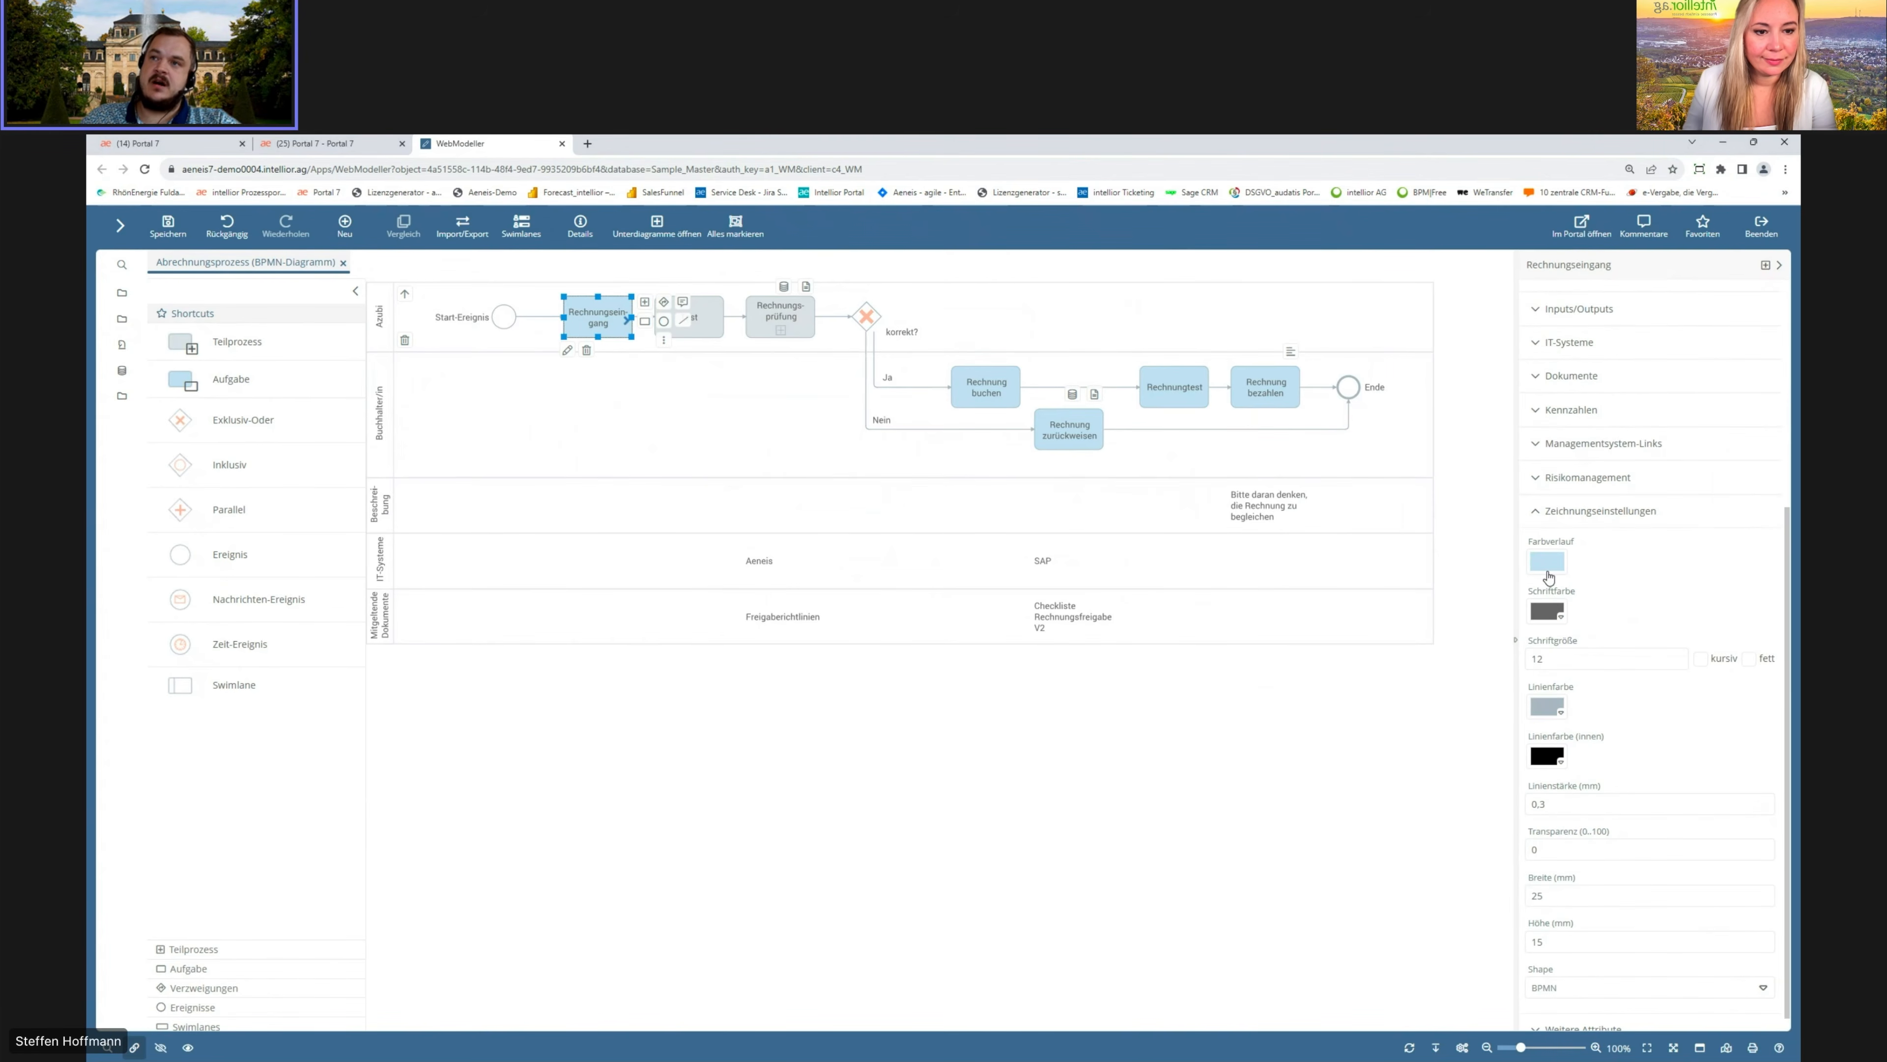
pyautogui.click(1546, 562)
pyautogui.click(888, 359)
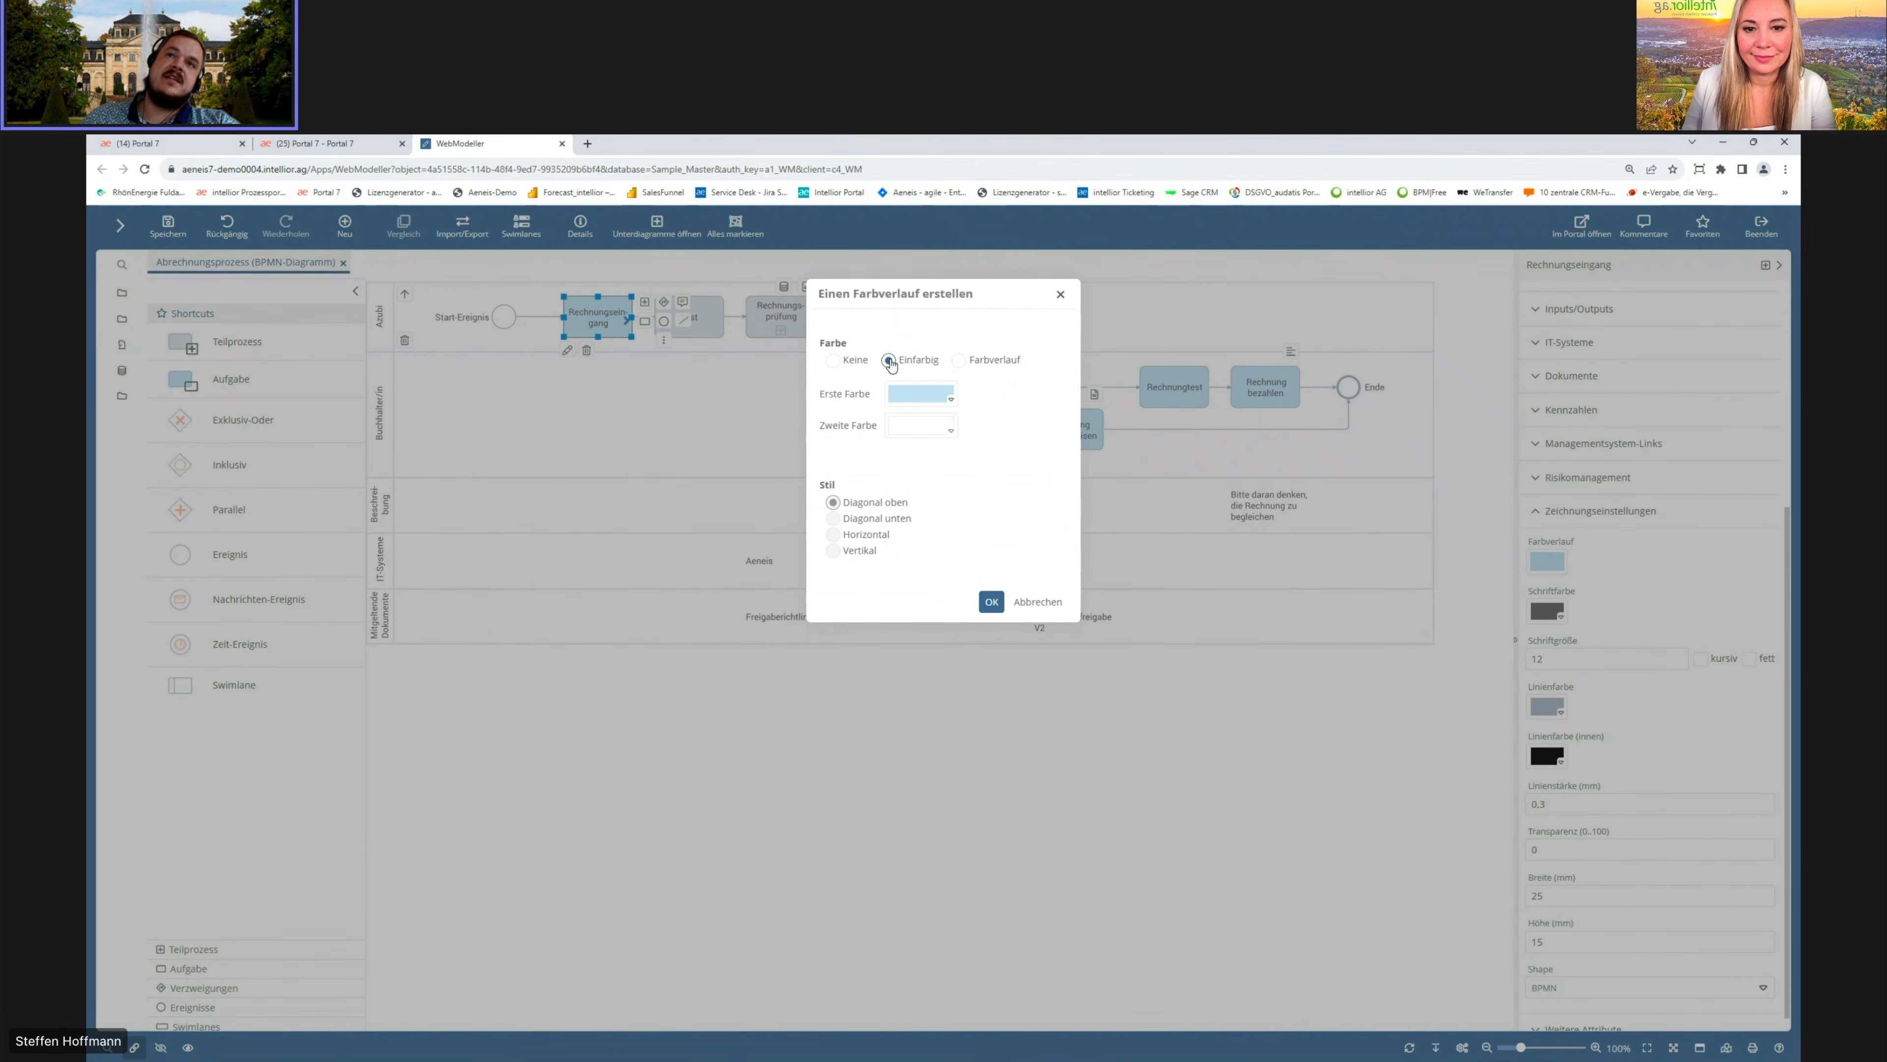
pyautogui.click(948, 400)
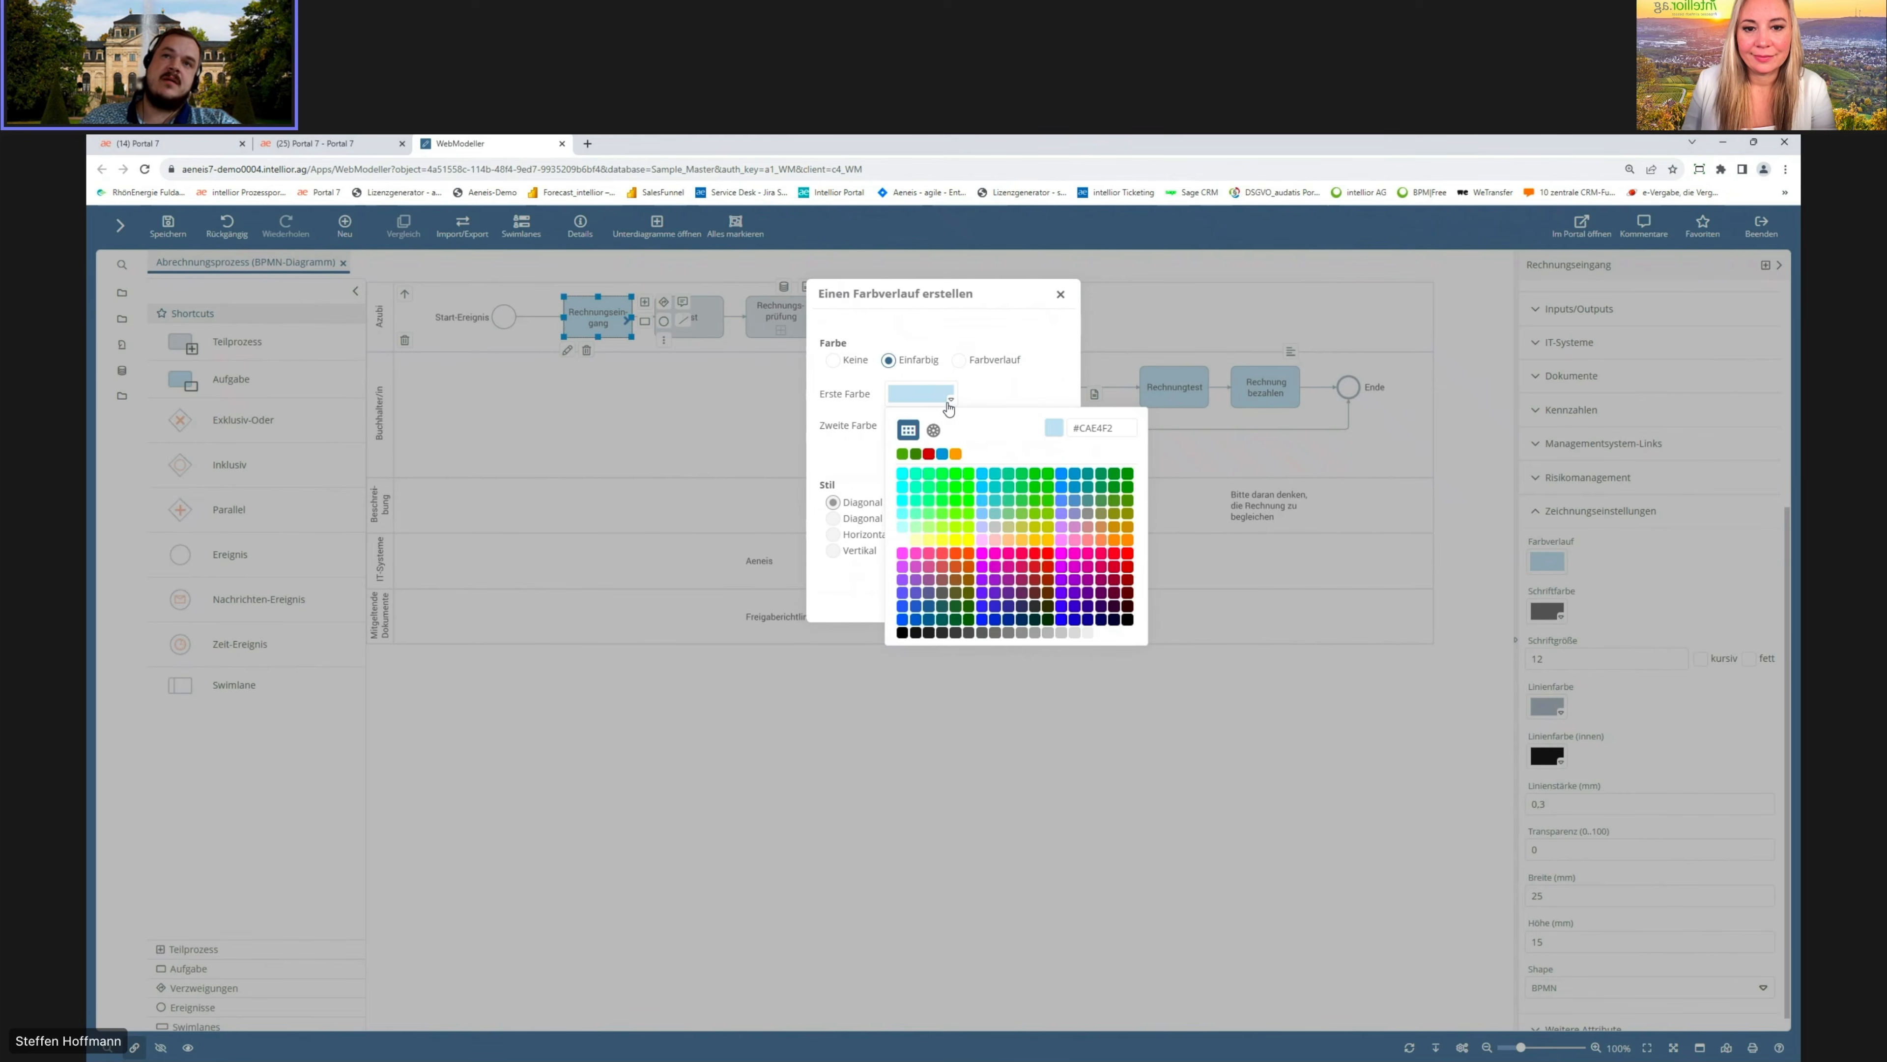
pyautogui.click(956, 454)
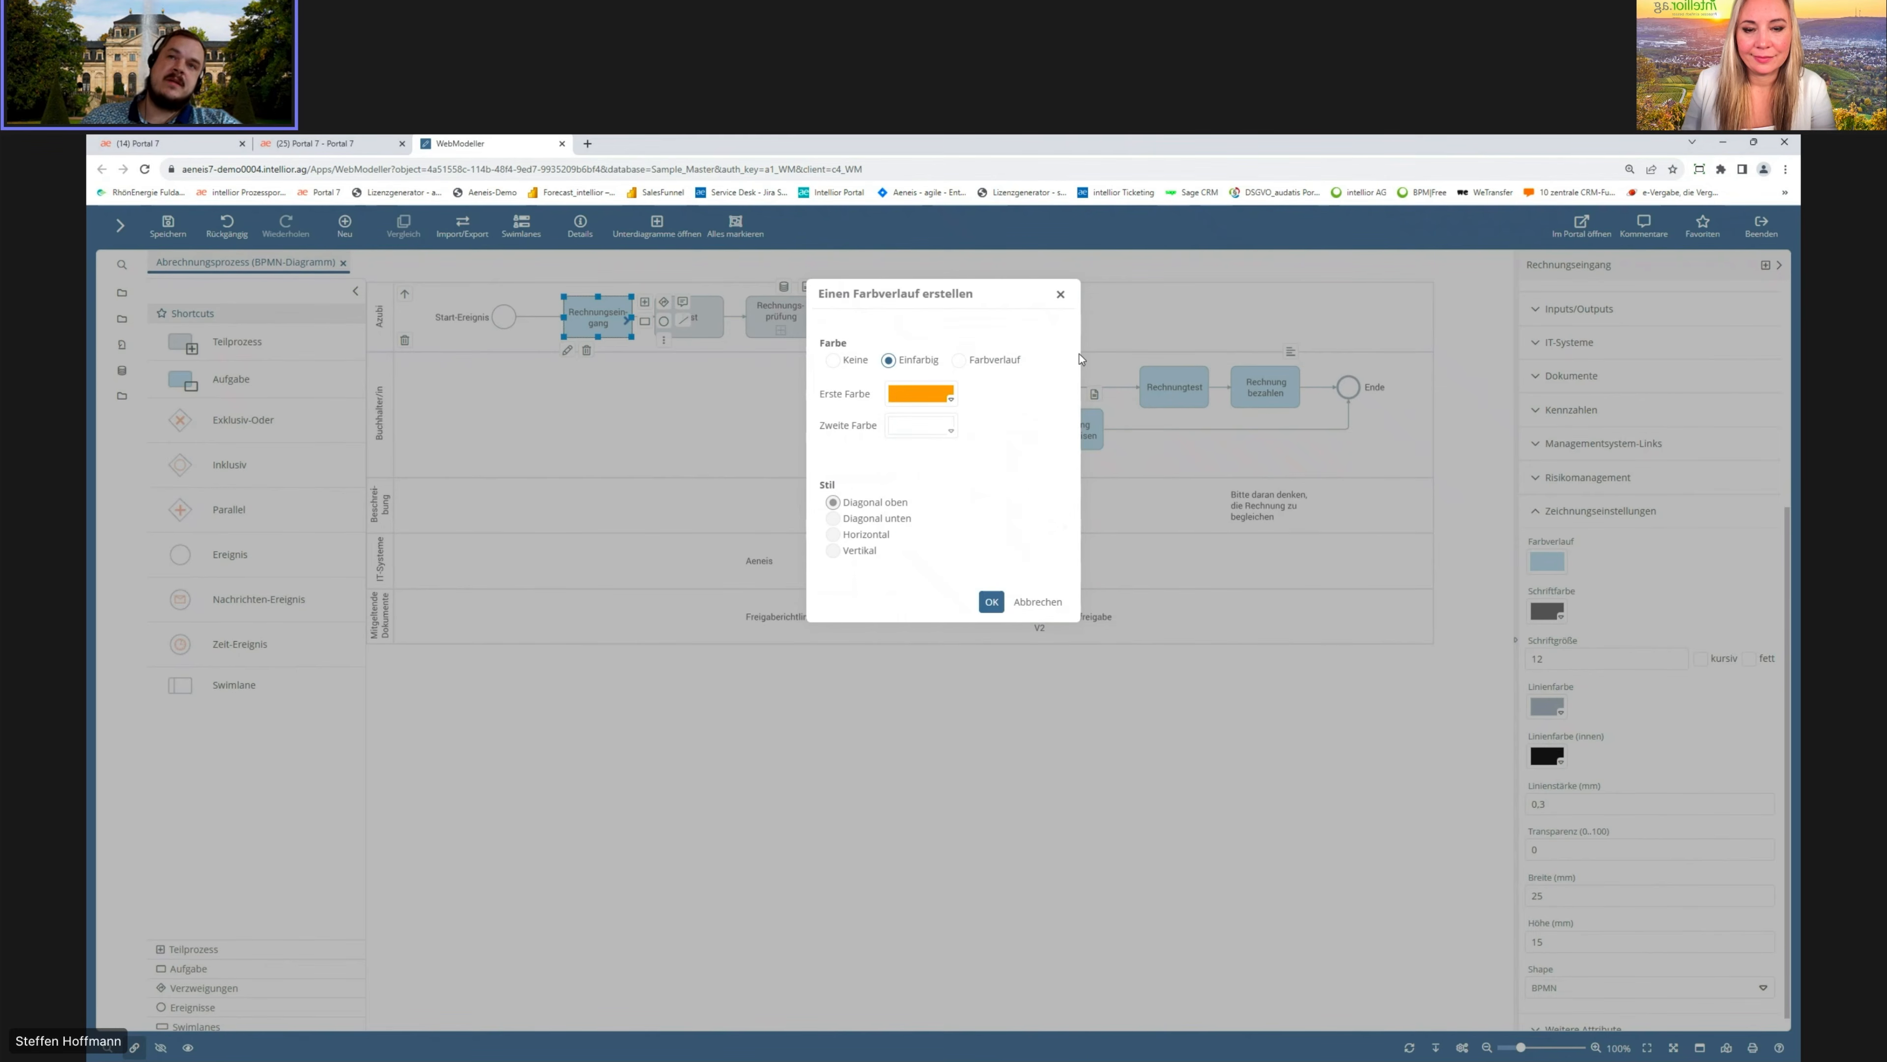
pyautogui.click(992, 604)
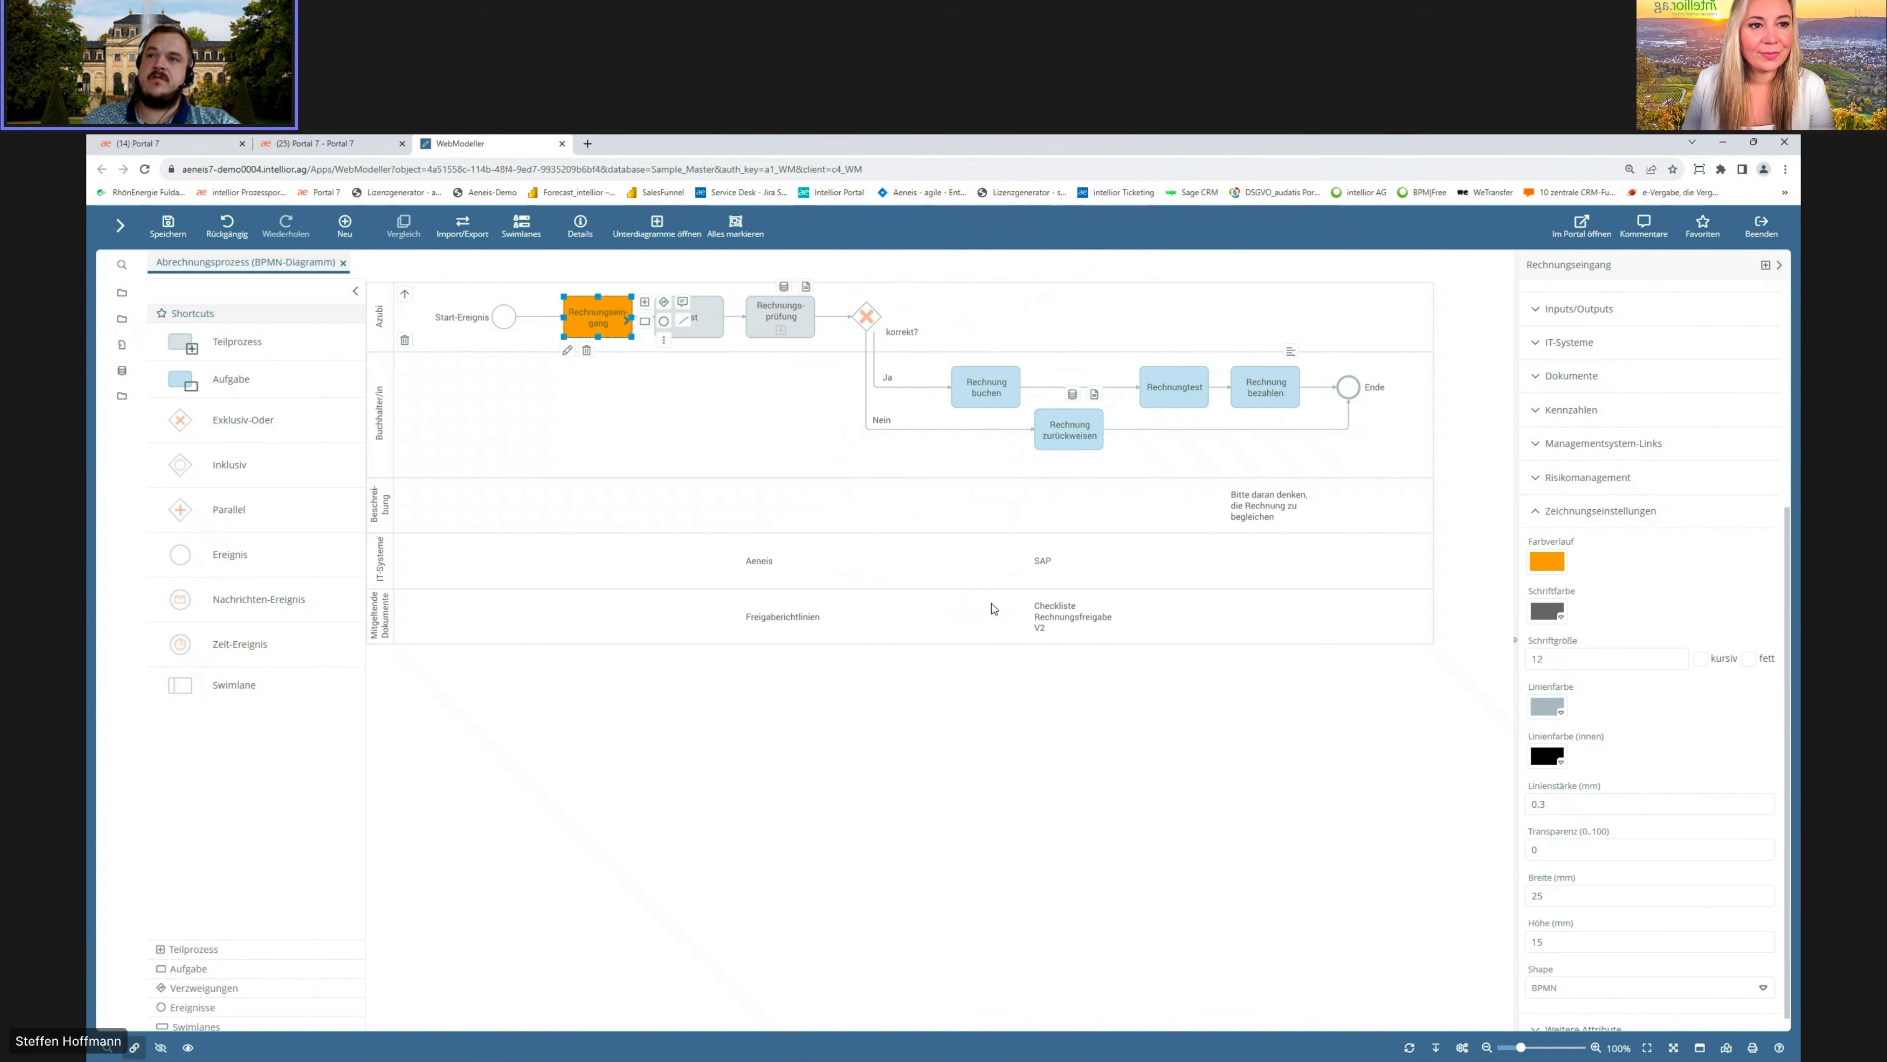